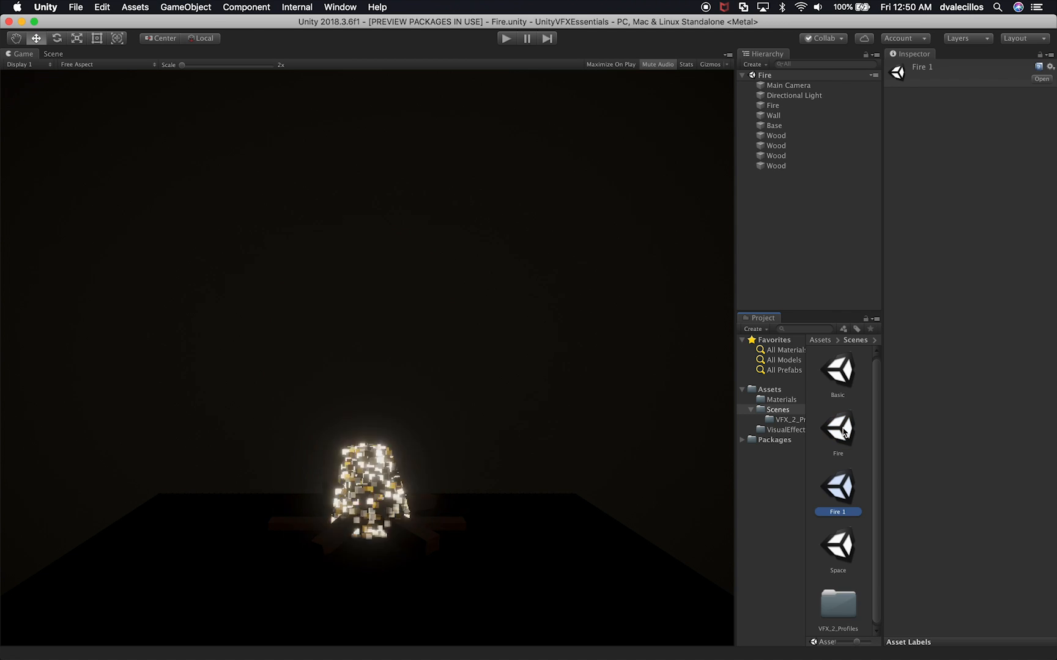
Rename the Fire 1 scene asset as Portals and open it
click(838, 513)
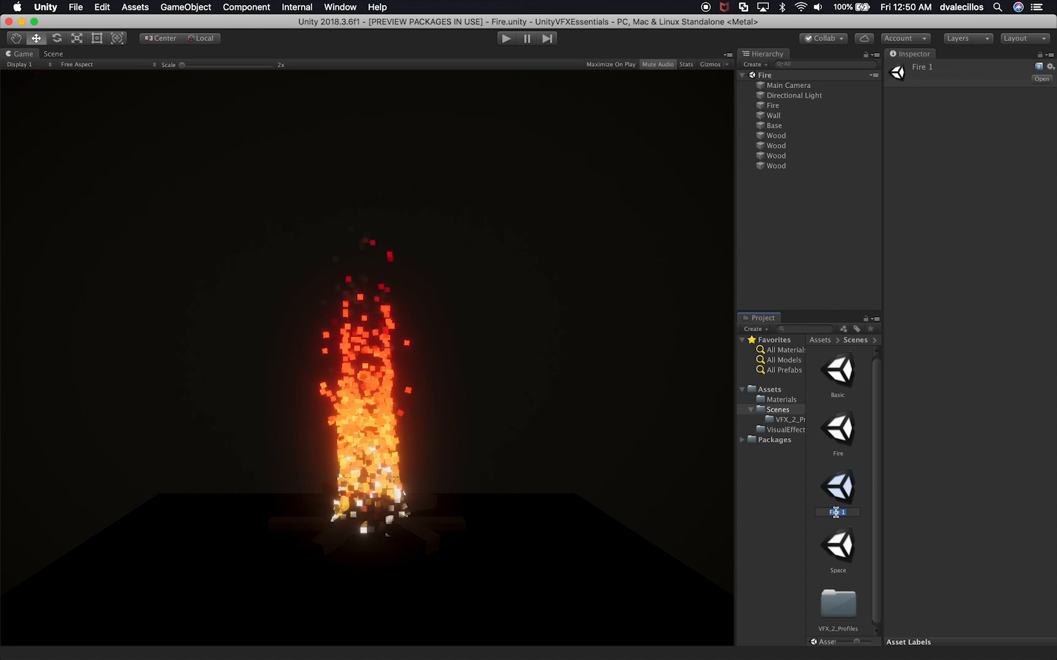
key(Return)
double_click(837, 489)
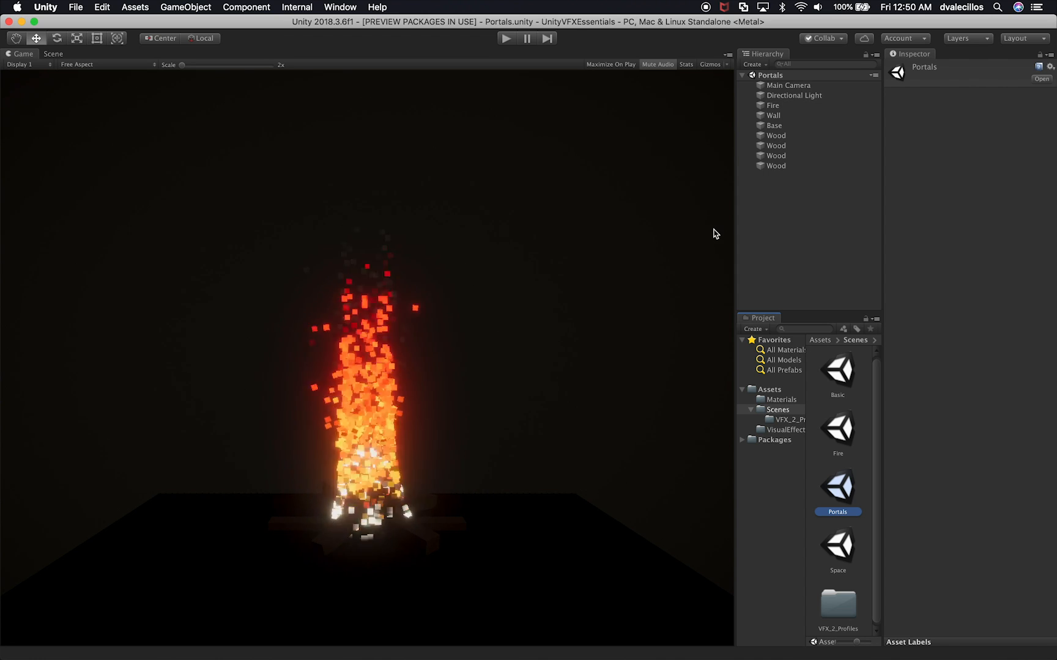
Delete the four Wood objects, the Base and the Wall from the Portals scene
click(775, 137)
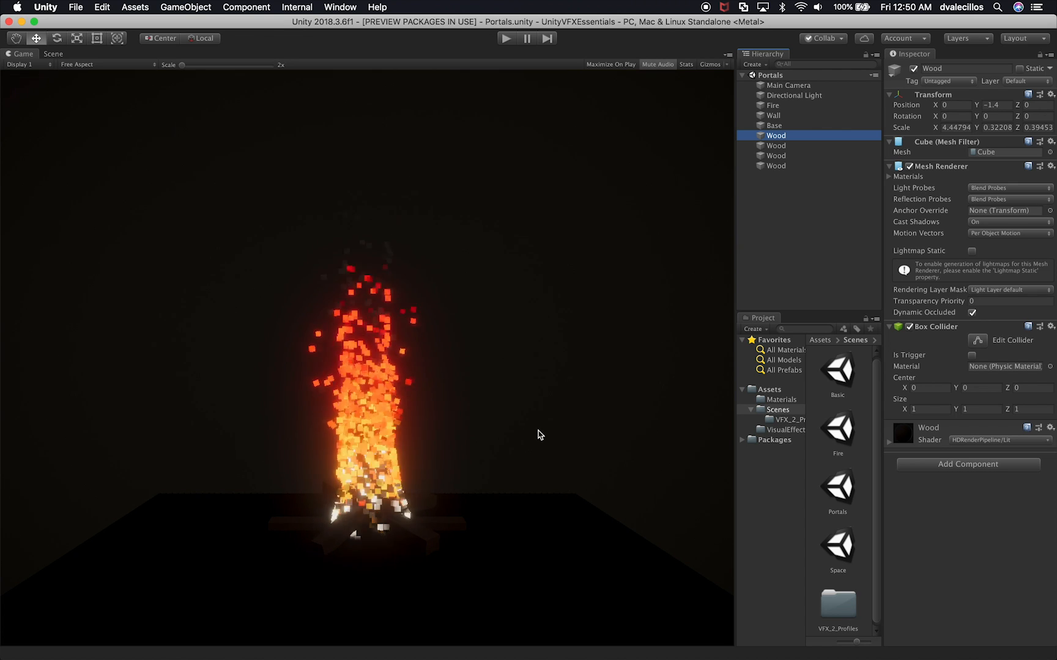
shift+click(778, 166)
key(super+BackSpace)
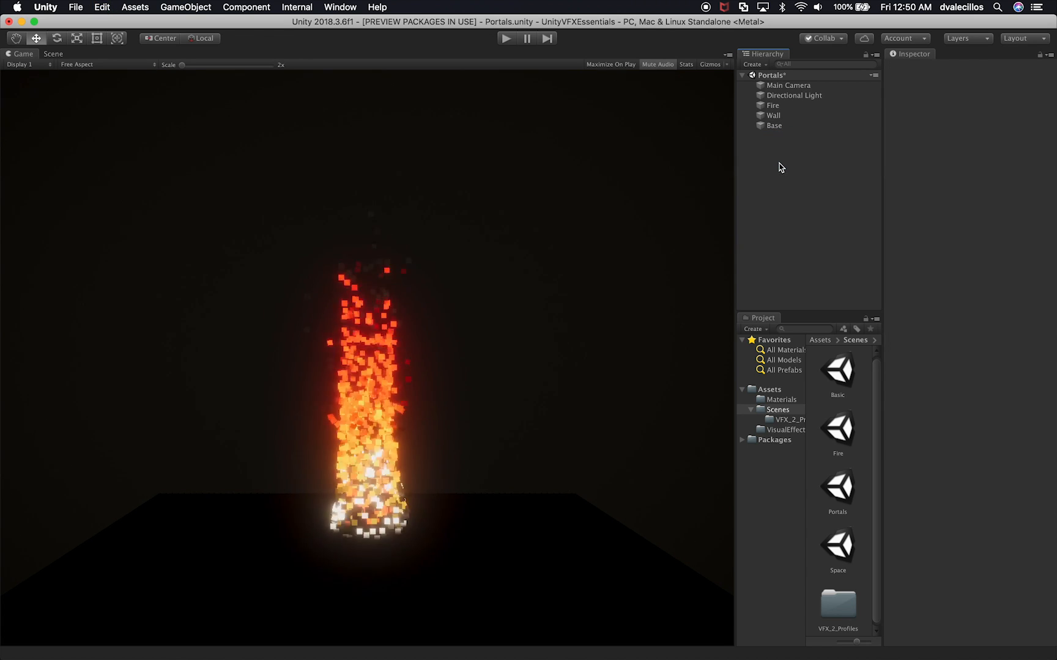
click(774, 126)
key(super+BackSpace)
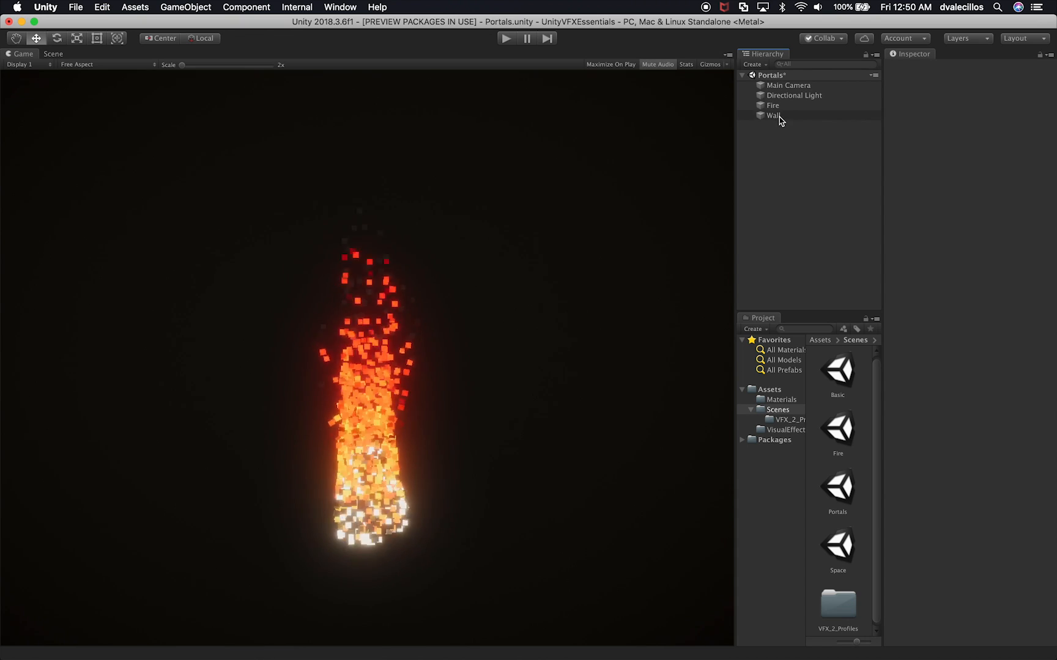
click(774, 116)
key(super+BackSpace)
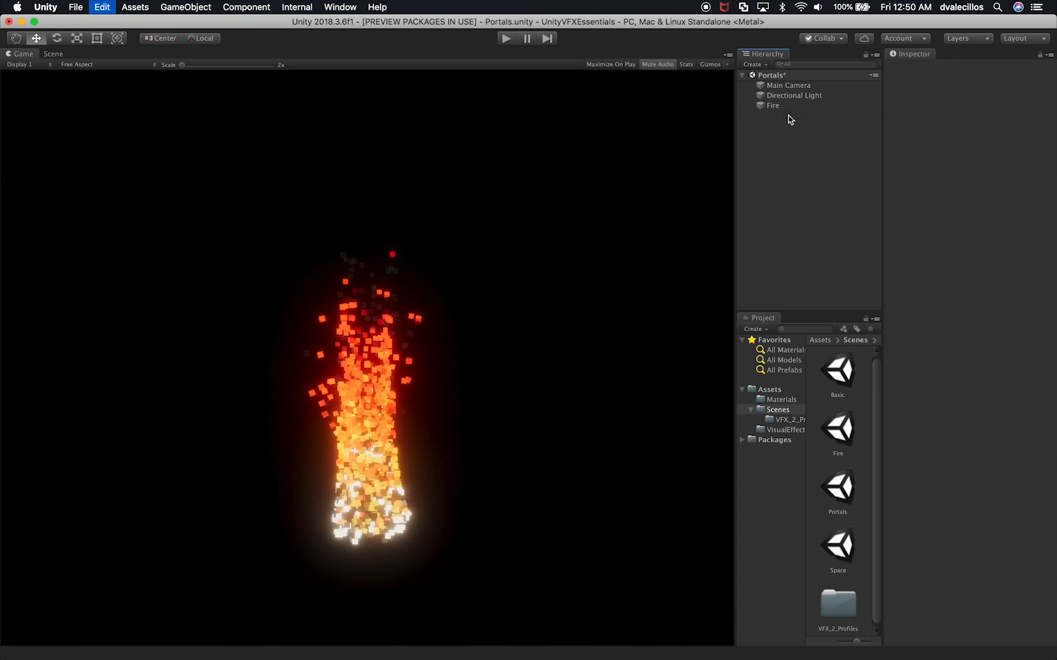
Rename the Fire object in the scene as Portal_1
click(774, 107)
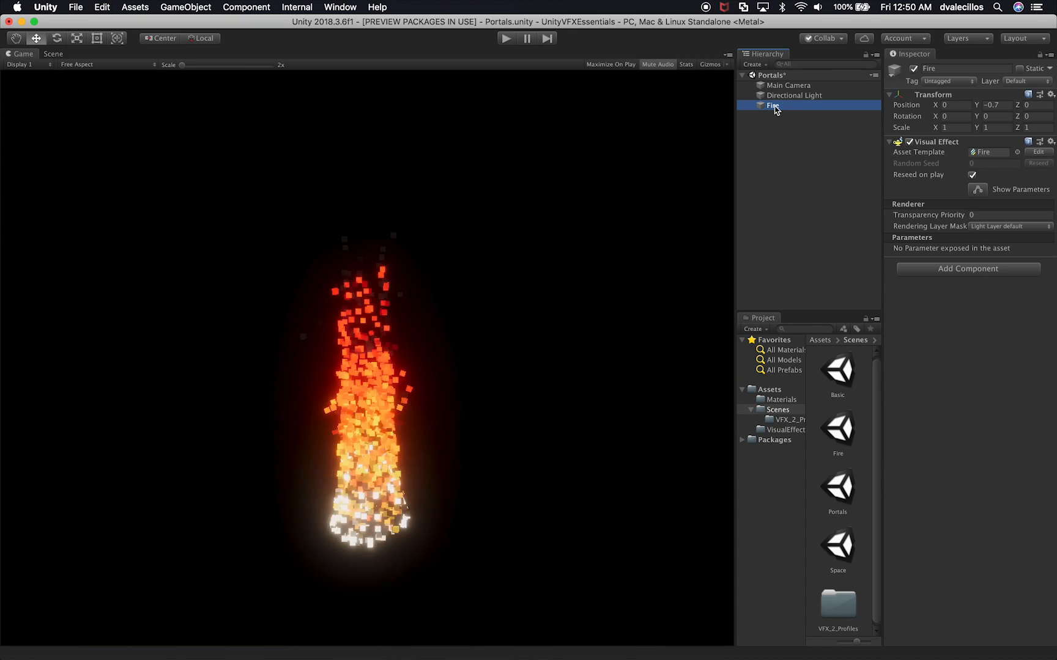
click(773, 105)
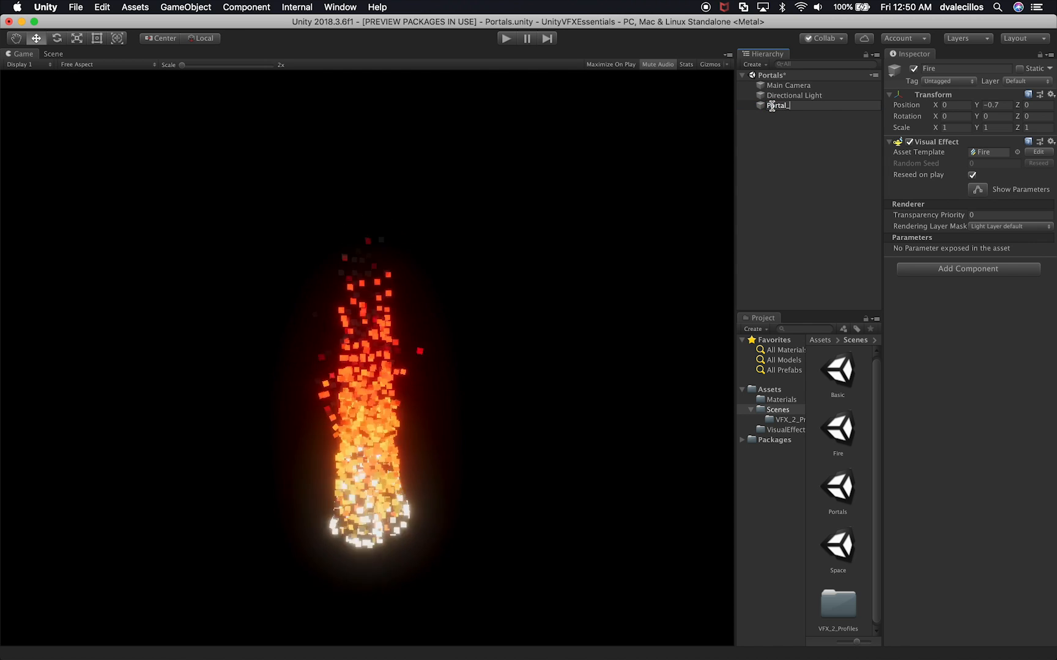
key(Return)
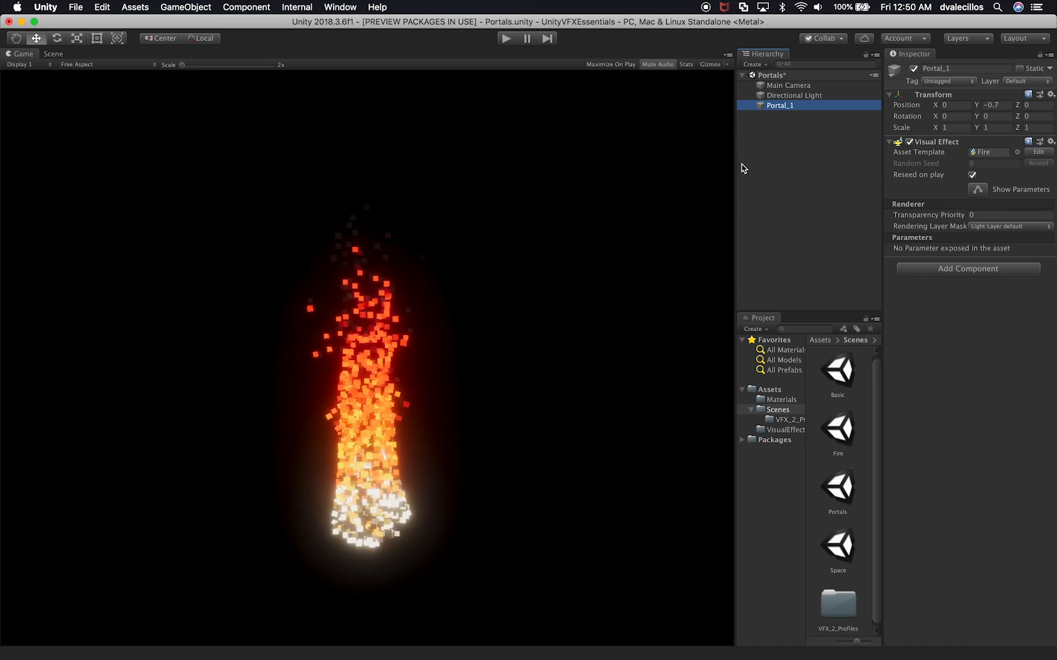
Enlarge the Hierarchy and Project area and show the contents of the VisualEffects folder
drag(736, 165, 676, 174)
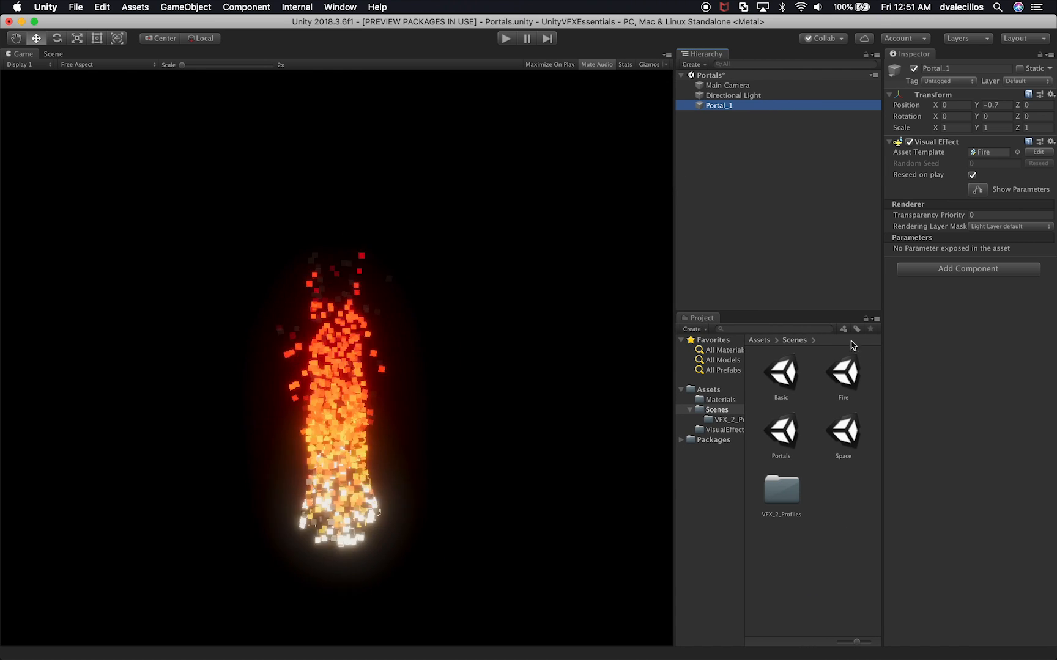
drag(850, 311, 853, 185)
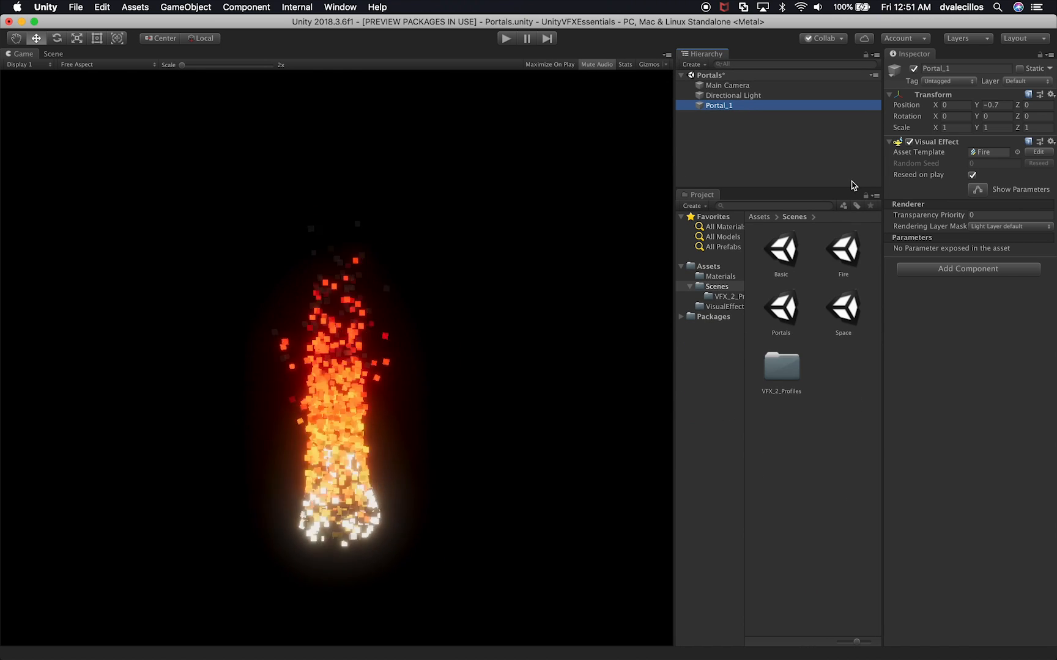
click(690, 287)
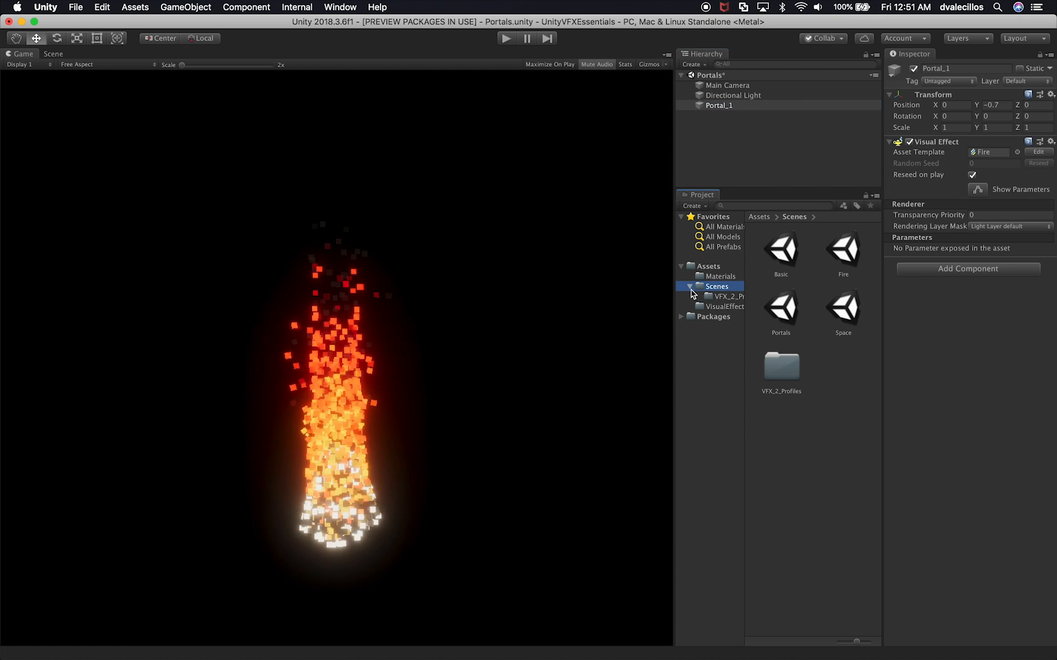
click(715, 296)
click(843, 428)
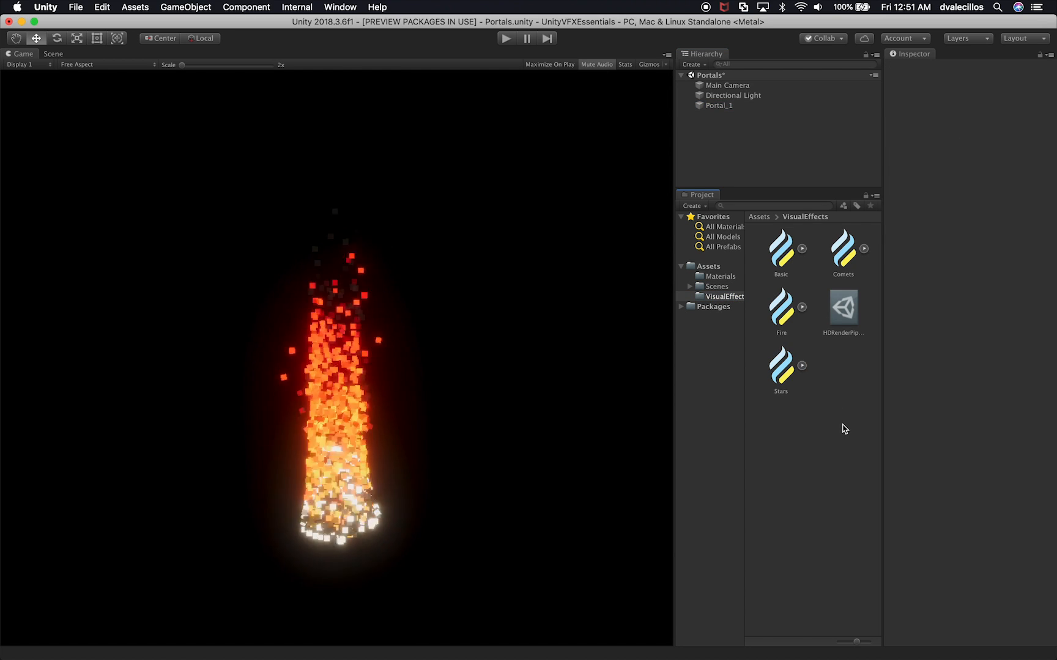
Switch to Finder and import Portal.vfx from the Unity folder into the project's VisualEffects folder
key(super+Tab)
key(super+Tab)
key(super+Tab)
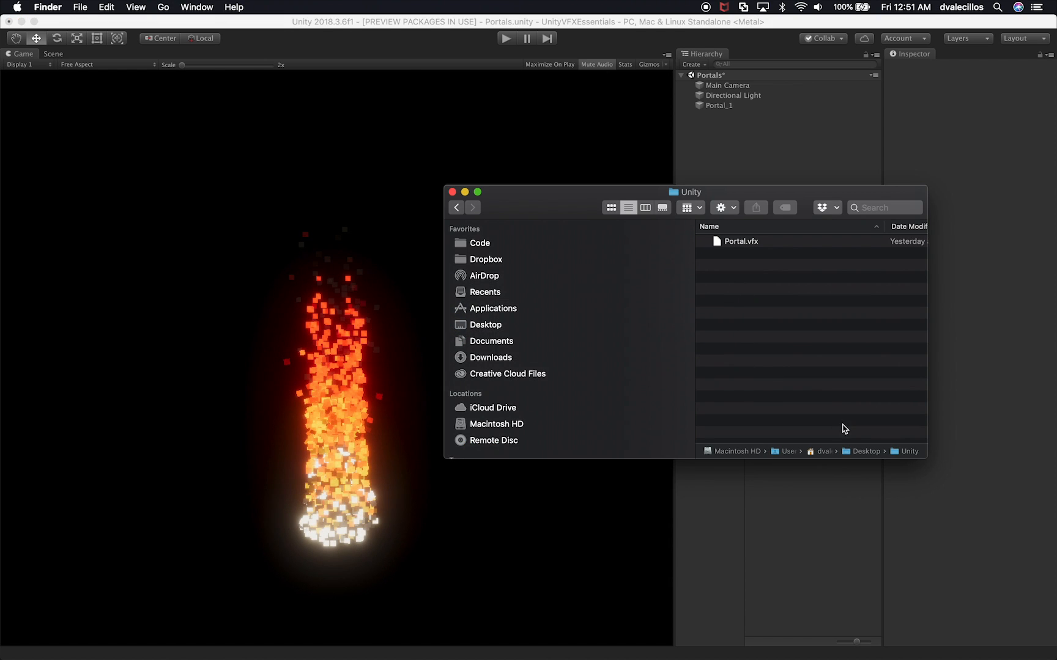
drag(743, 192, 519, 196)
drag(515, 246, 847, 421)
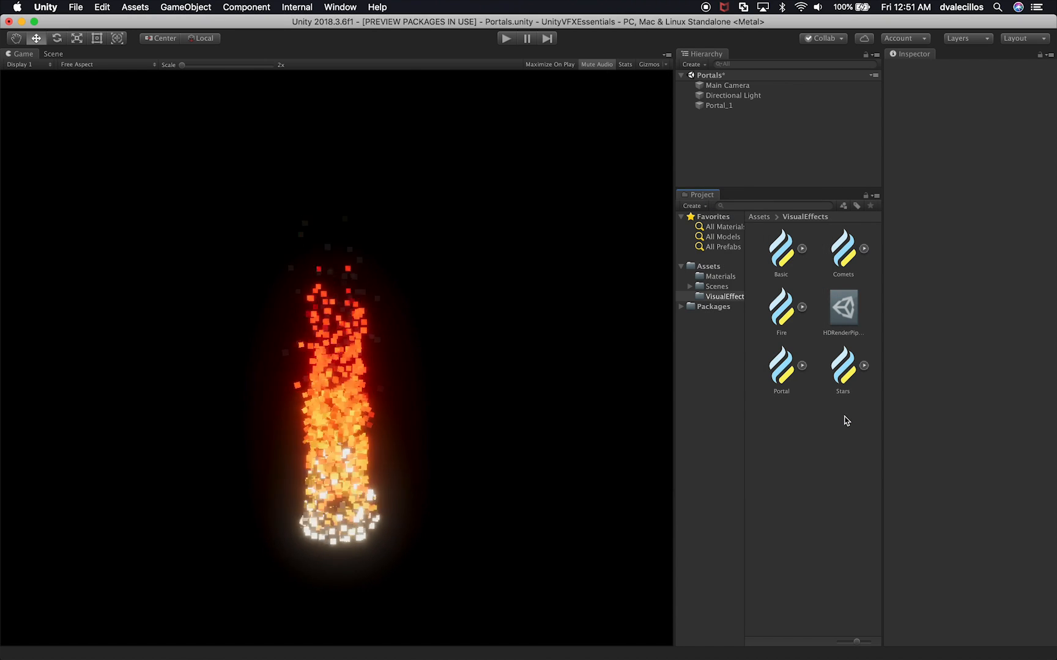
Rename the imported Portal visual effect asset as Portal_1
click(719, 106)
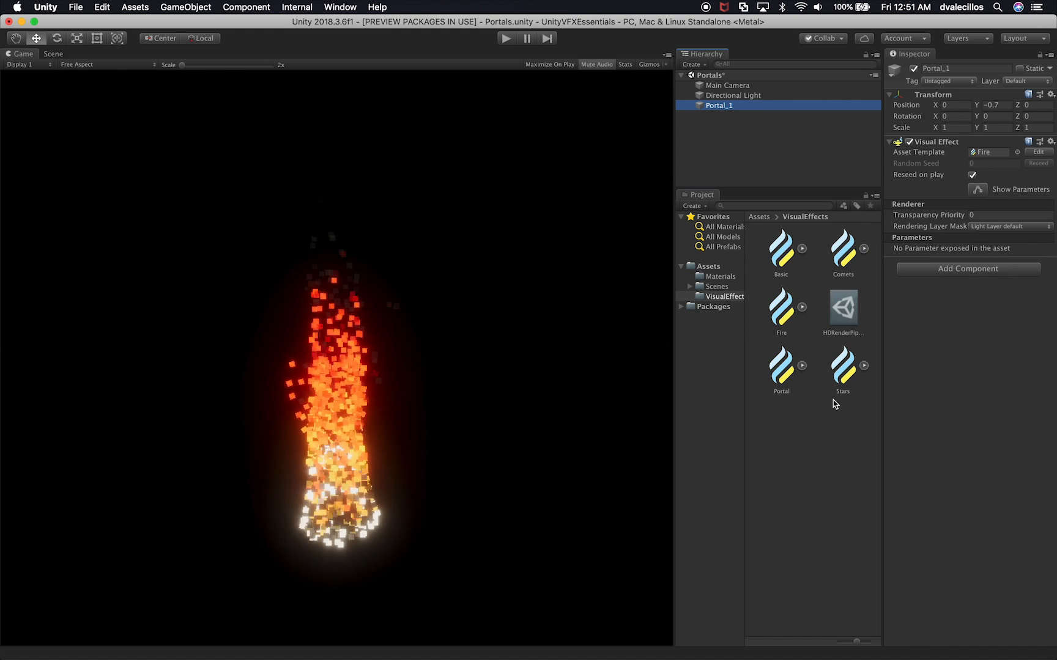
click(787, 384)
click(782, 392)
text(_1)
key(Return)
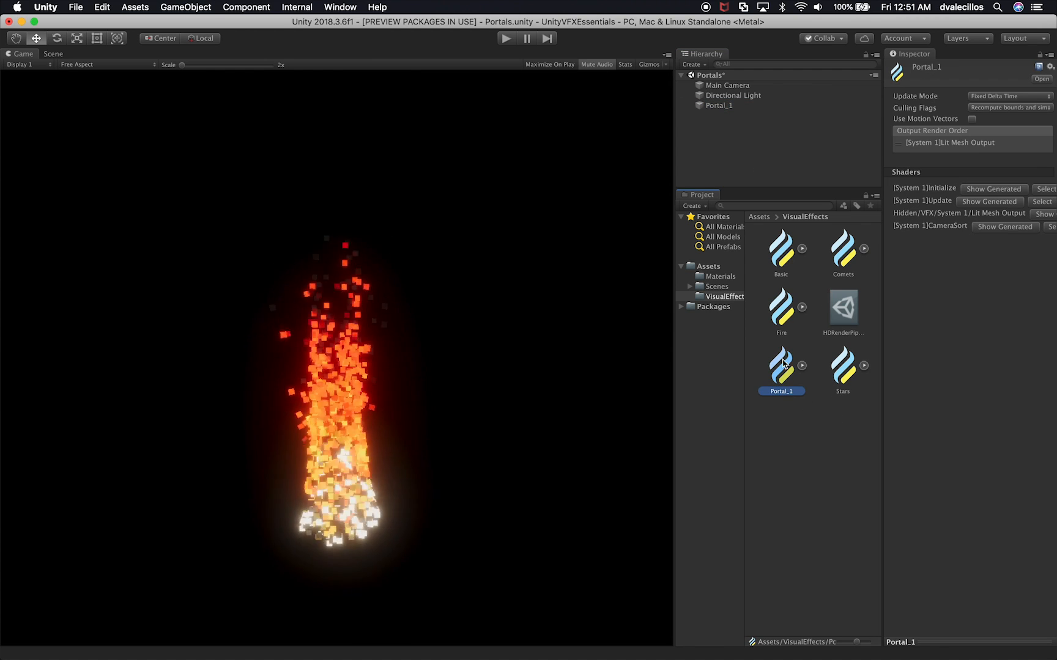
Assign the Portal_1 visual effect as the asset template of the Portal_1 object
click(759, 128)
click(730, 106)
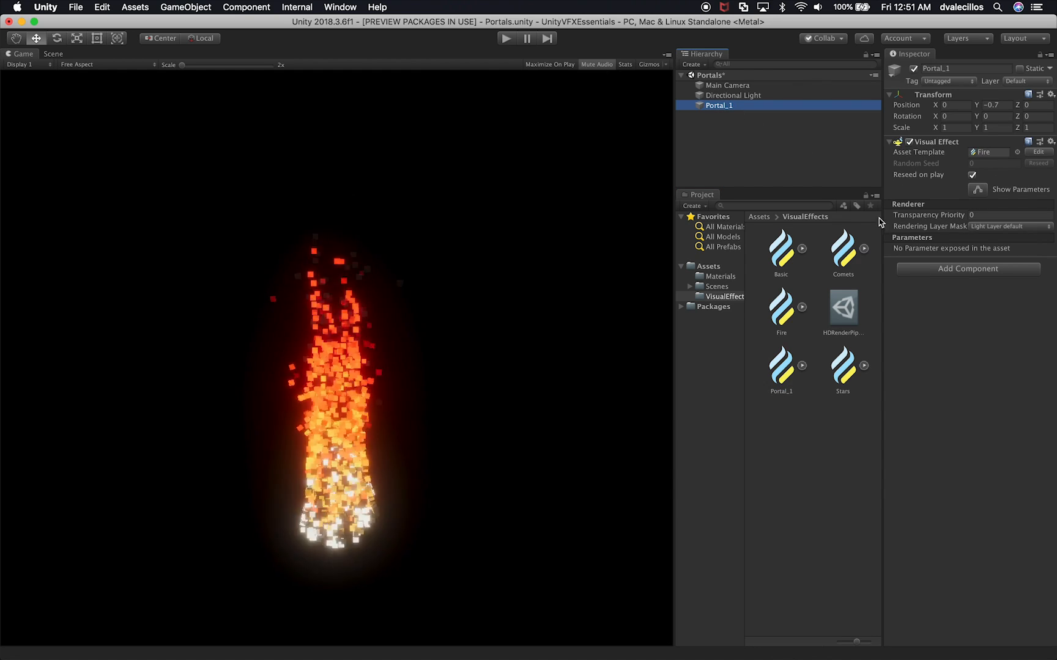
drag(792, 375, 986, 152)
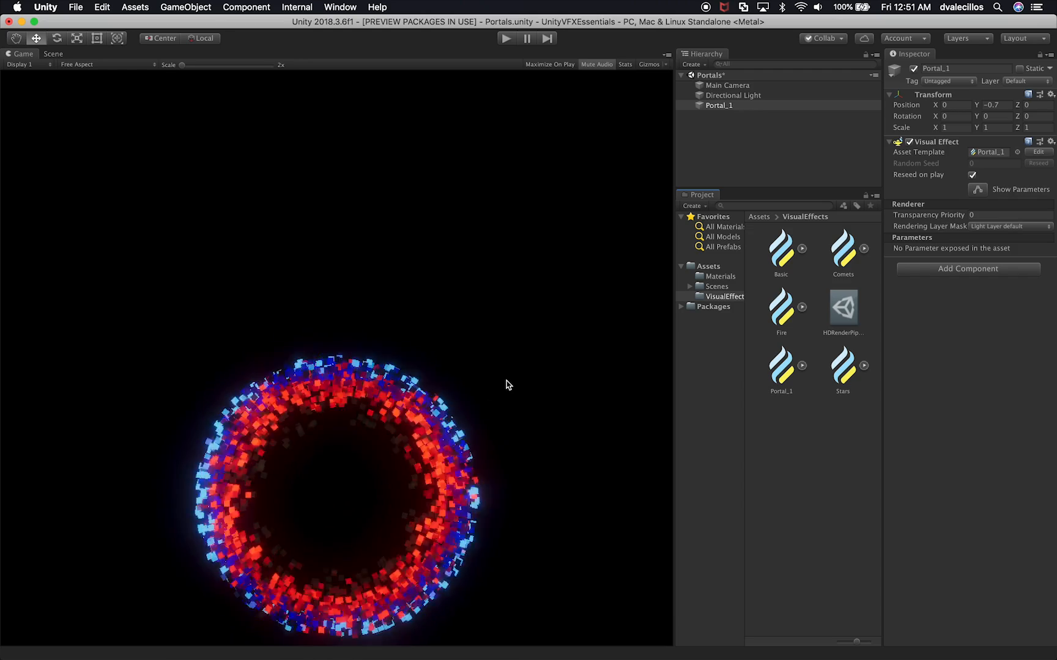
Show the Scene view and frame the whole portal ring centred at an oblique angle
click(53, 54)
alt+drag(461, 423, 493, 372)
scroll(495, 300, up, 5)
middle_drag(493, 309, 475, 323)
scroll(502, 293, up, 5)
alt+drag(480, 321, 452, 236)
middle_drag(465, 255, 439, 248)
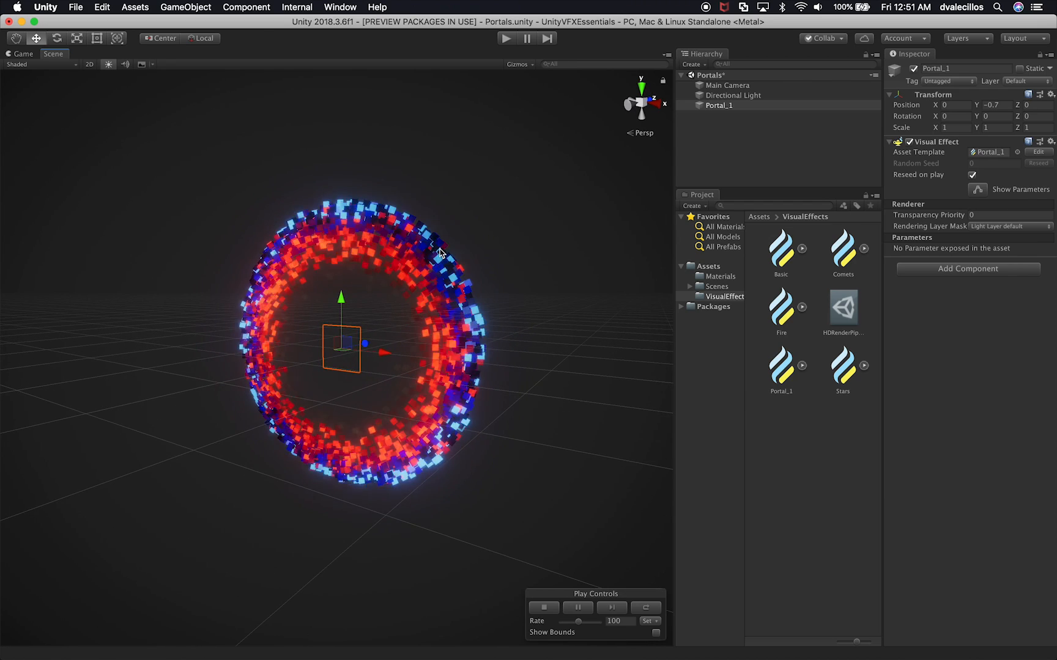
Align the Main Camera with the current Scene view and show the result in the Game view
click(711, 88)
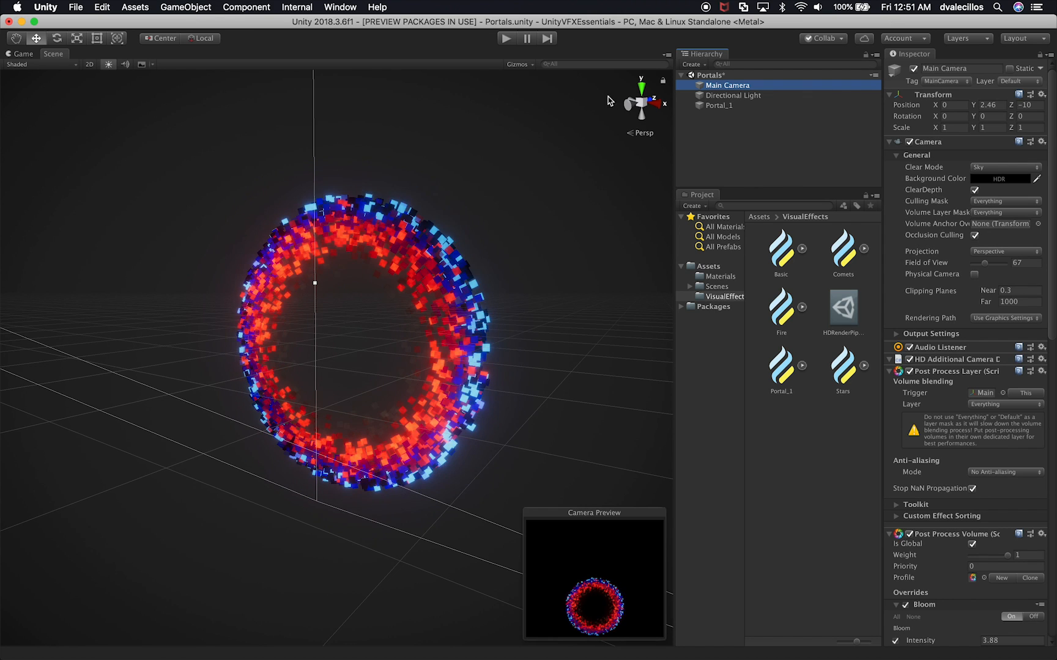
click(717, 105)
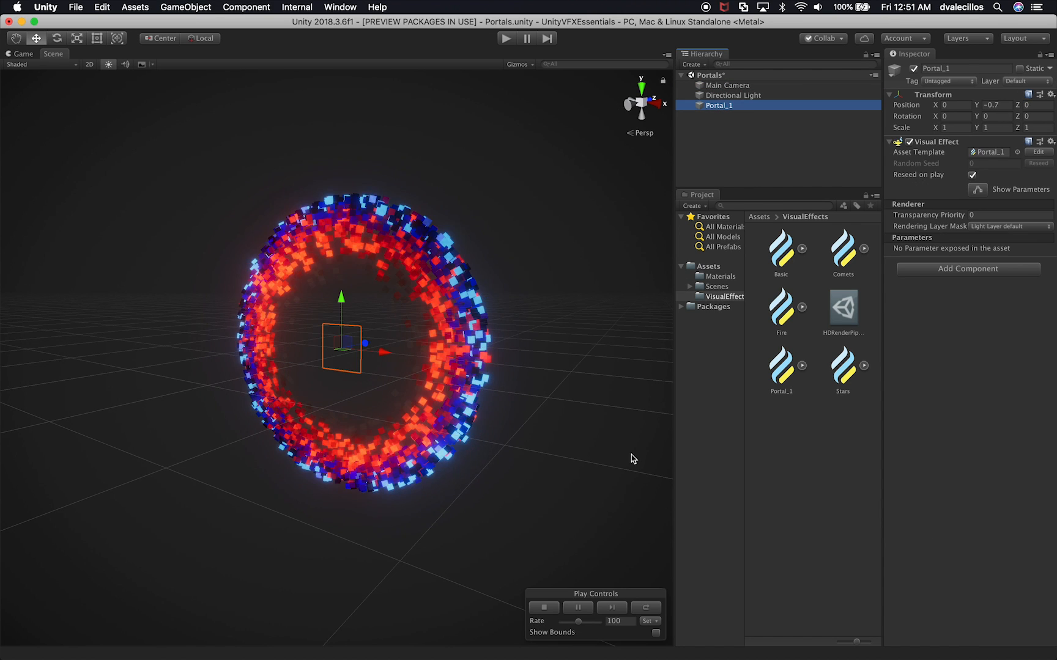
click(546, 607)
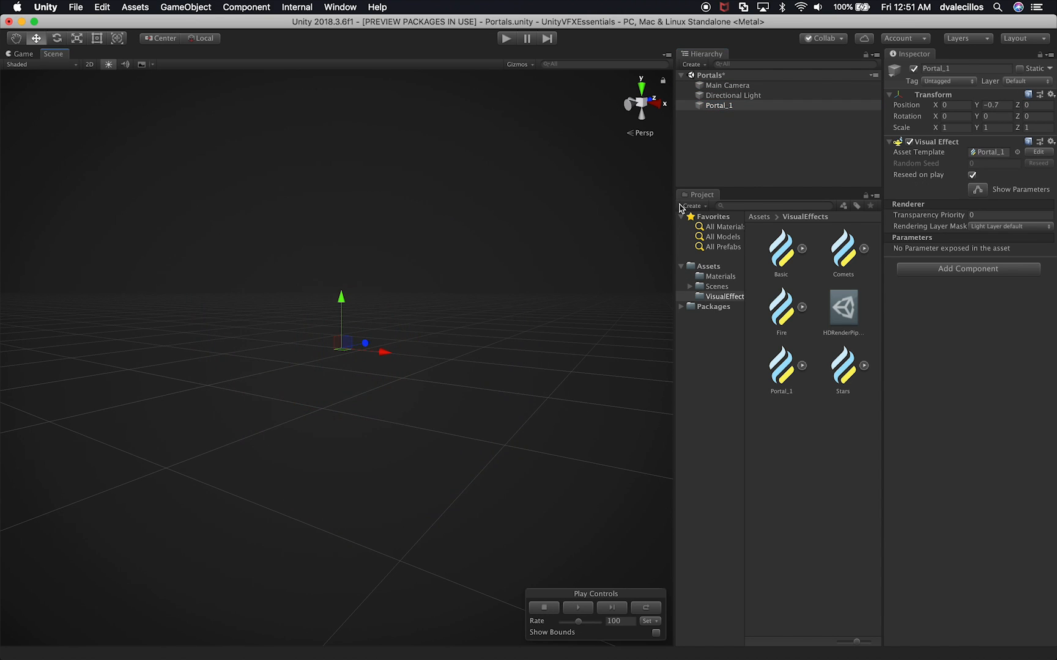
click(724, 154)
click(741, 85)
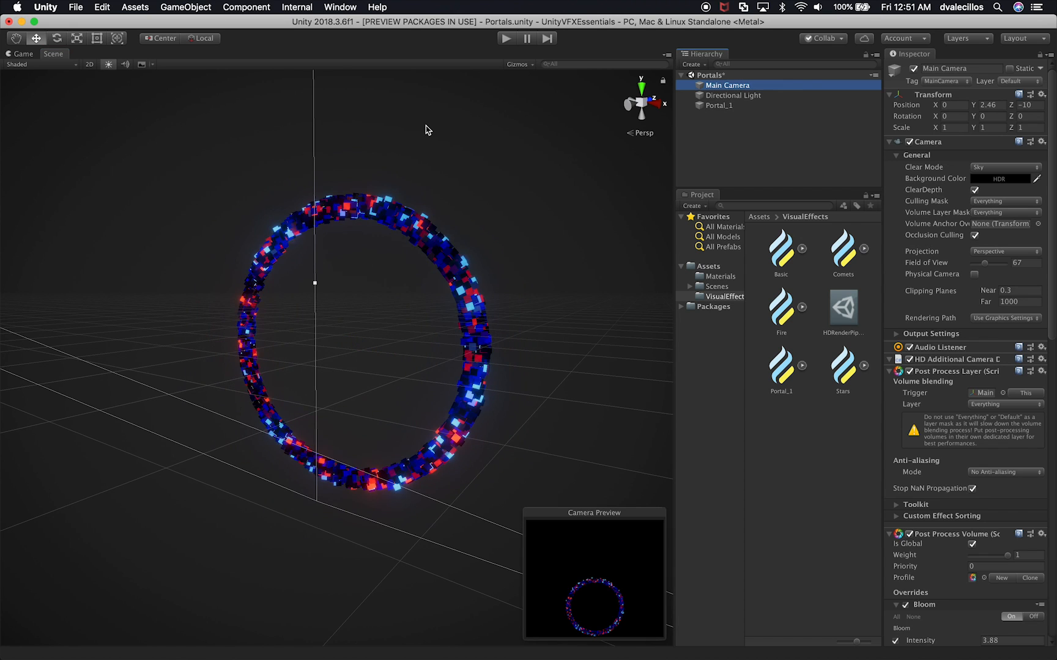
click(187, 7)
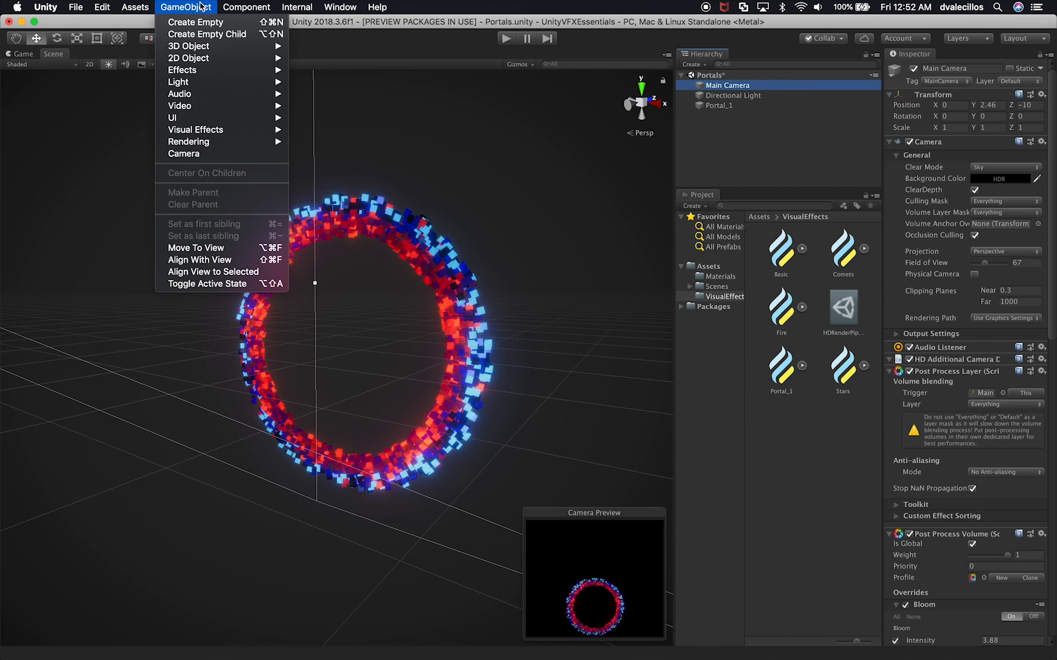
click(206, 261)
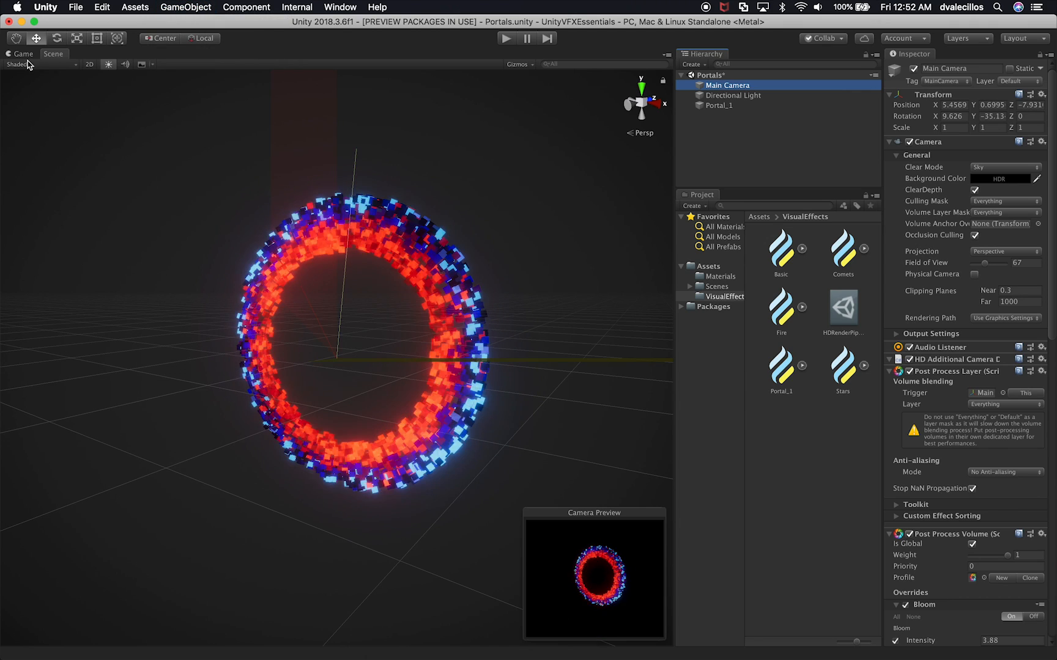
click(24, 55)
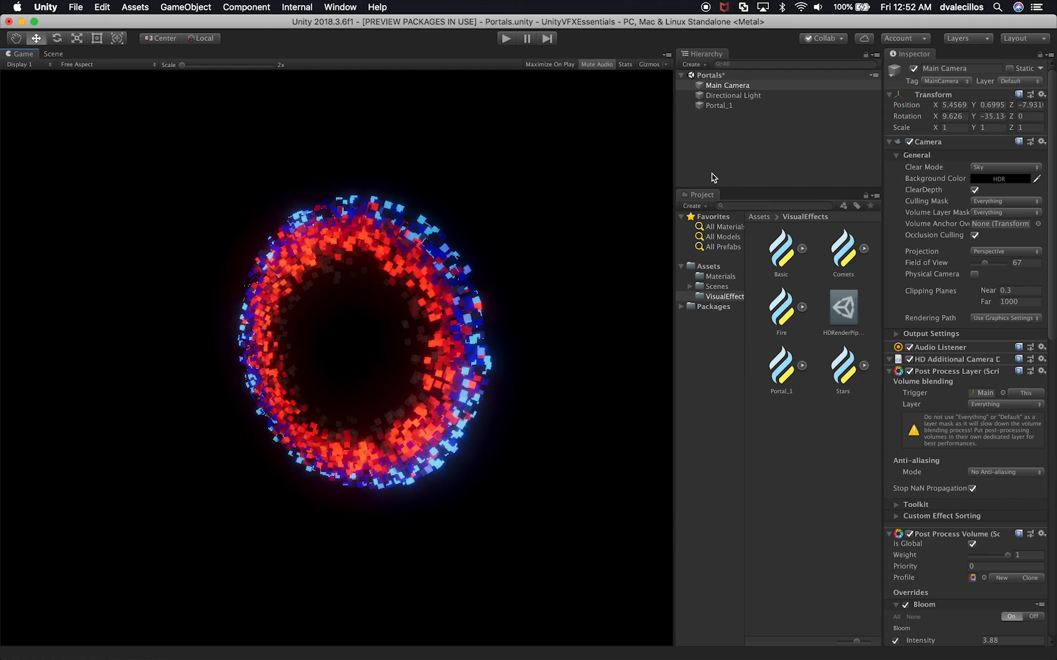
Open the Portal_1 object's effect graph for editing and dock its editor beside the Game view
click(718, 106)
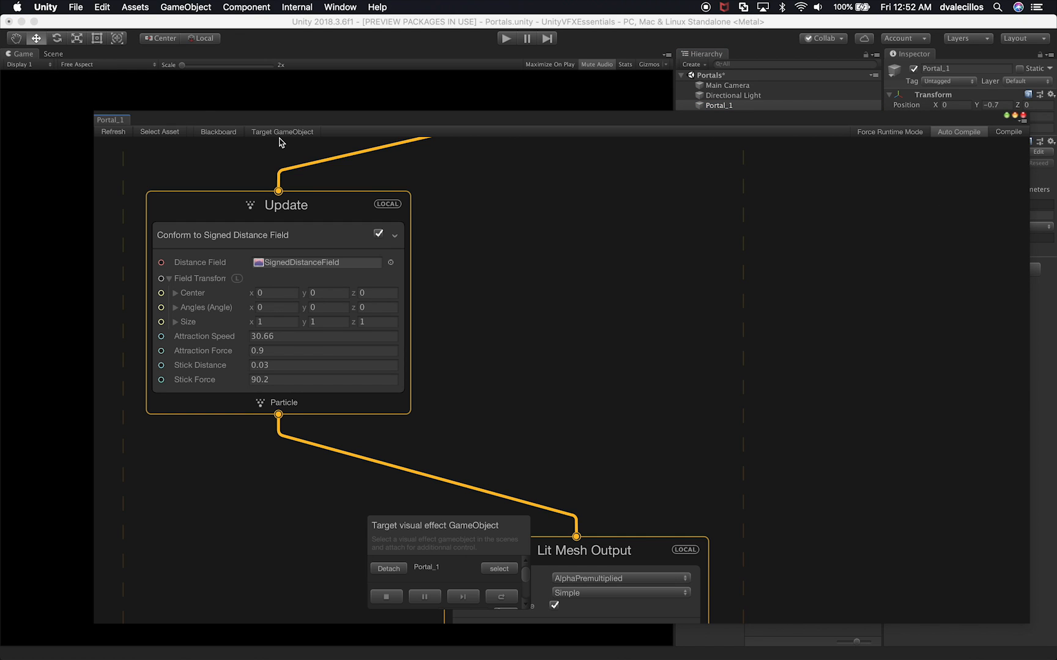
drag(110, 121, 285, 93)
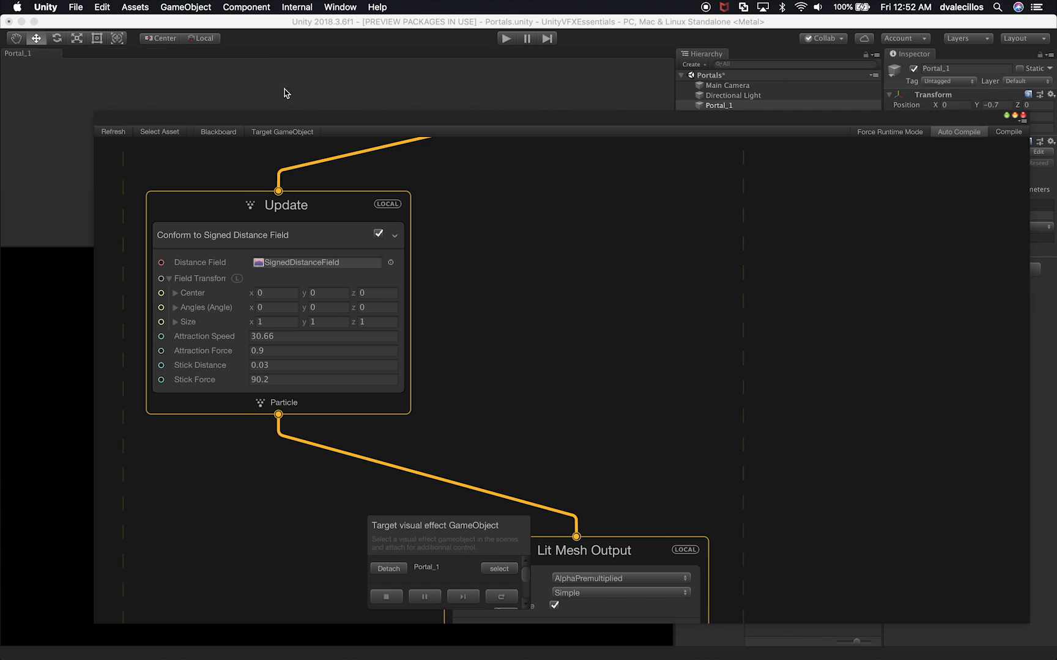
drag(349, 120, 546, 89)
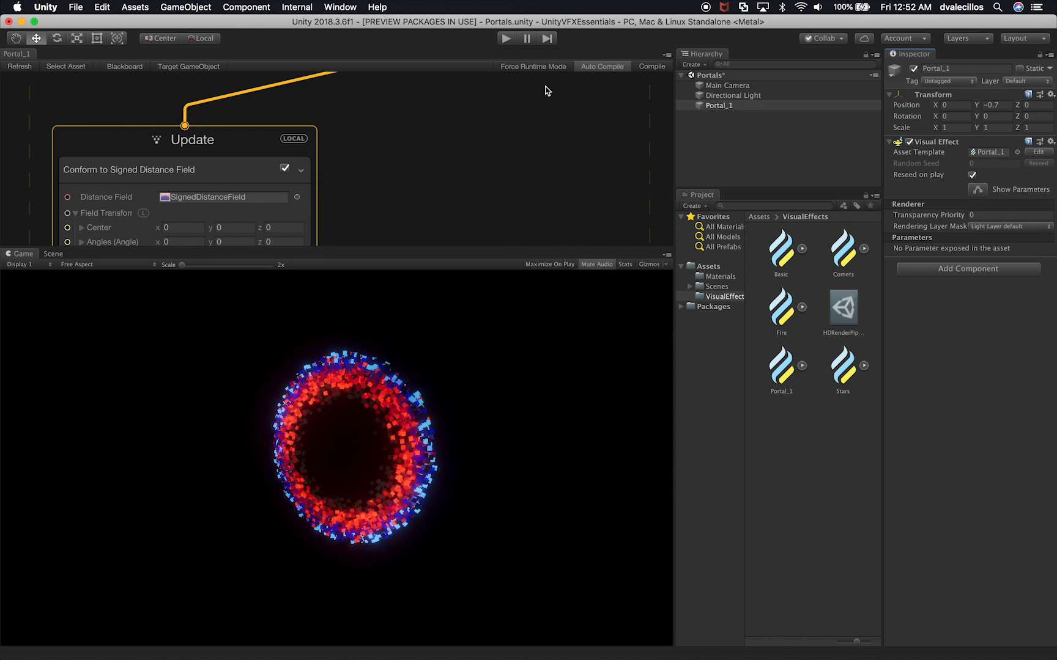
drag(18, 55, 566, 427)
Widen the graph editor, group the Project and Hierarchy with the Inspector, and narrow that group
drag(448, 333, 328, 335)
drag(705, 56, 914, 54)
drag(702, 55, 891, 55)
drag(778, 156, 911, 156)
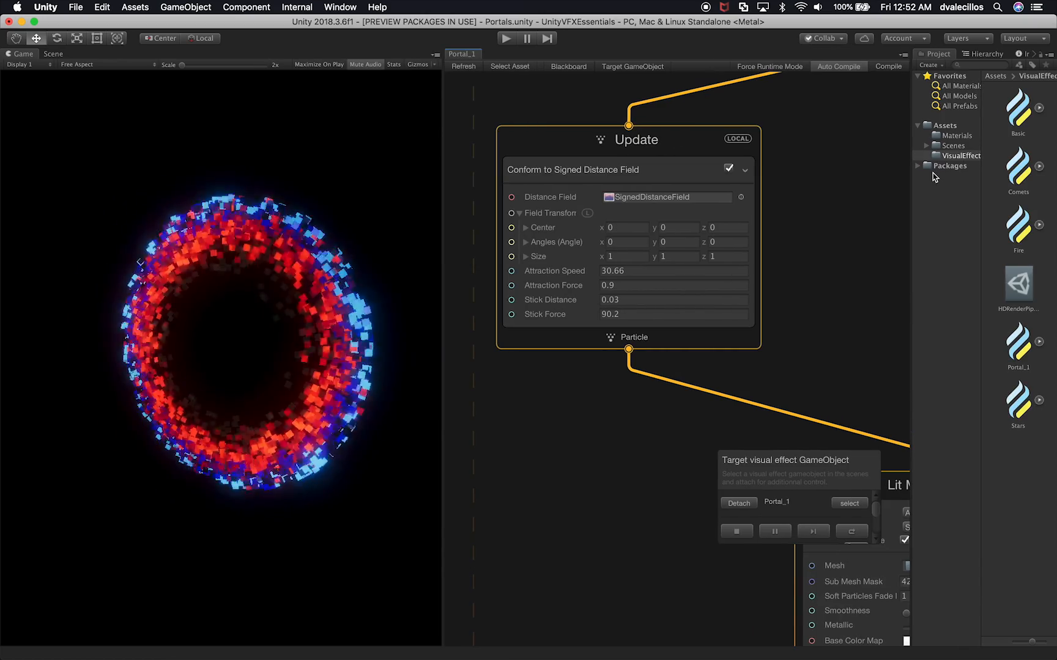
Rearrange the graph by moving the Target GameObject controls aside, the Update node up and Lit Mesh Output beneath Initialize
scroll(631, 337, down, 4)
right_click(630, 338)
click(709, 299)
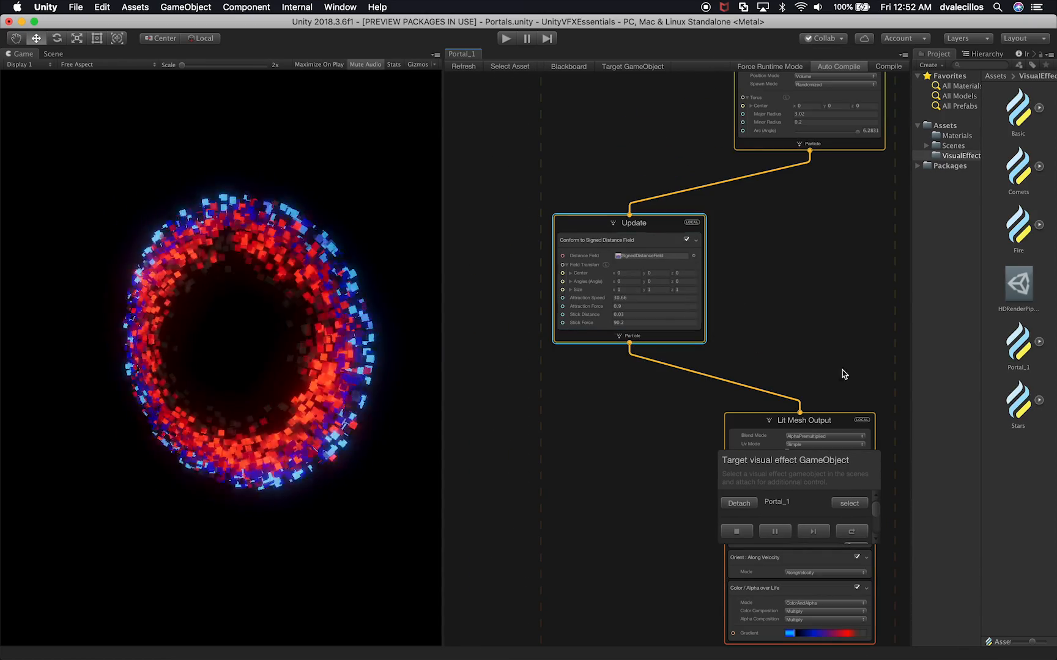
drag(760, 464, 498, 567)
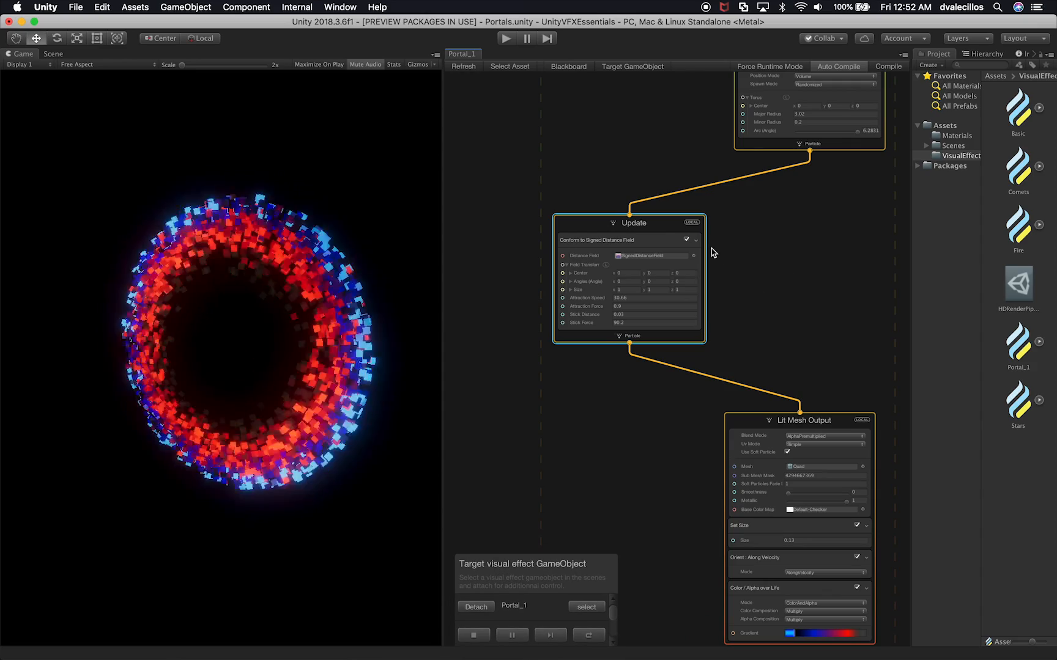
drag(665, 225, 667, 161)
drag(781, 421, 790, 191)
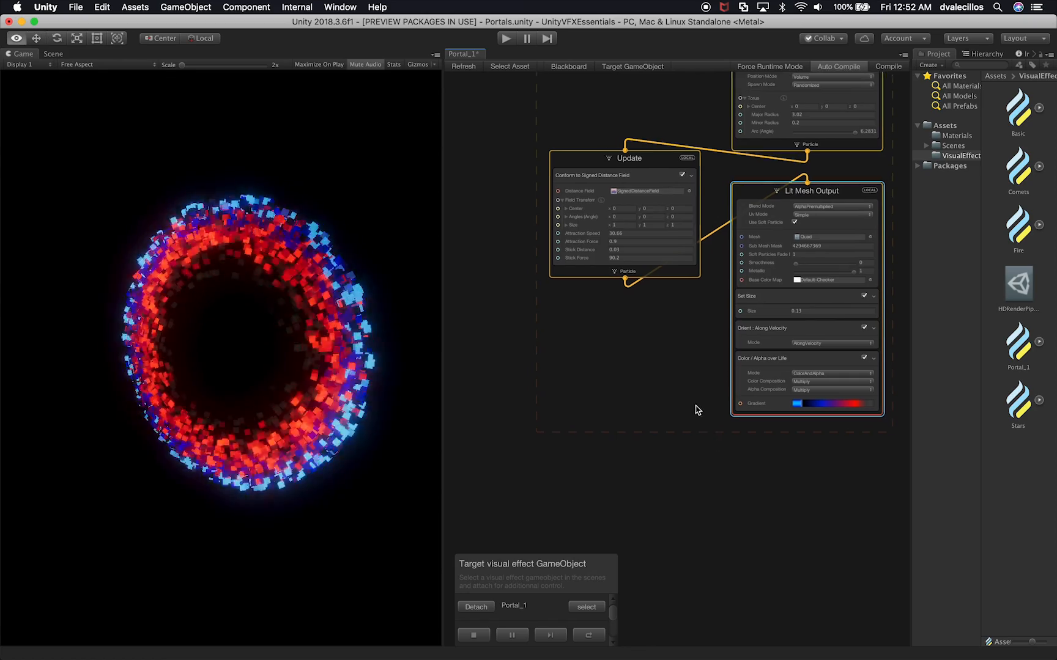
Bring the Spawn and Initialize nodes into view and select the Constant Spawn Rate block
alt+drag(699, 400, 686, 570)
alt+drag(670, 263, 638, 371)
click(708, 148)
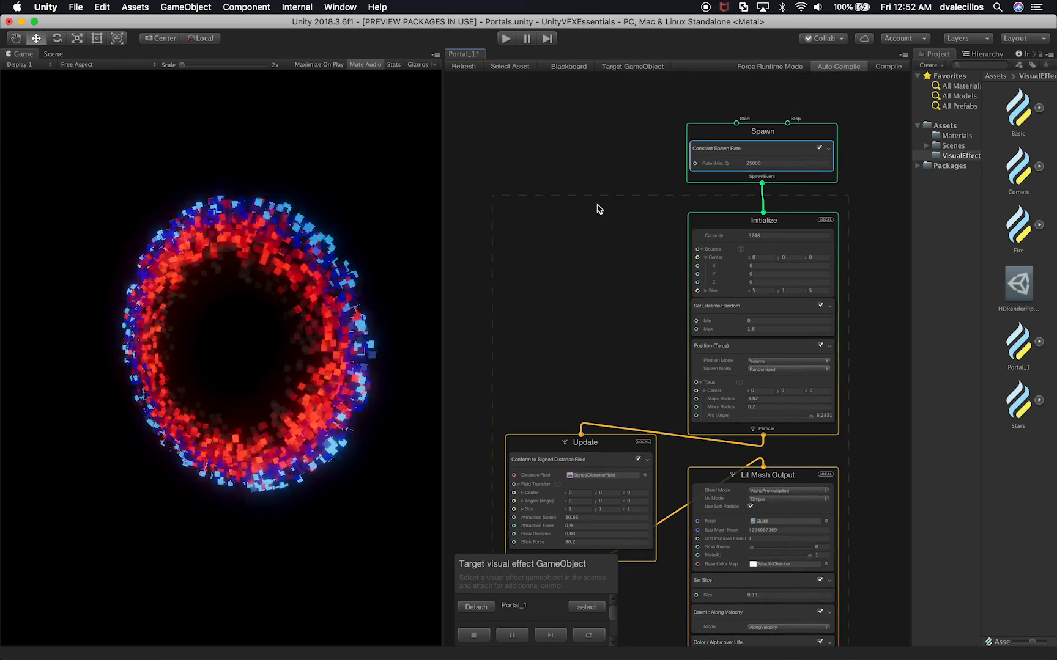
Move the Spawn node beside Initialize, above the Update node, and select the Portal_1 object in the scene hierarchy
drag(712, 131, 529, 218)
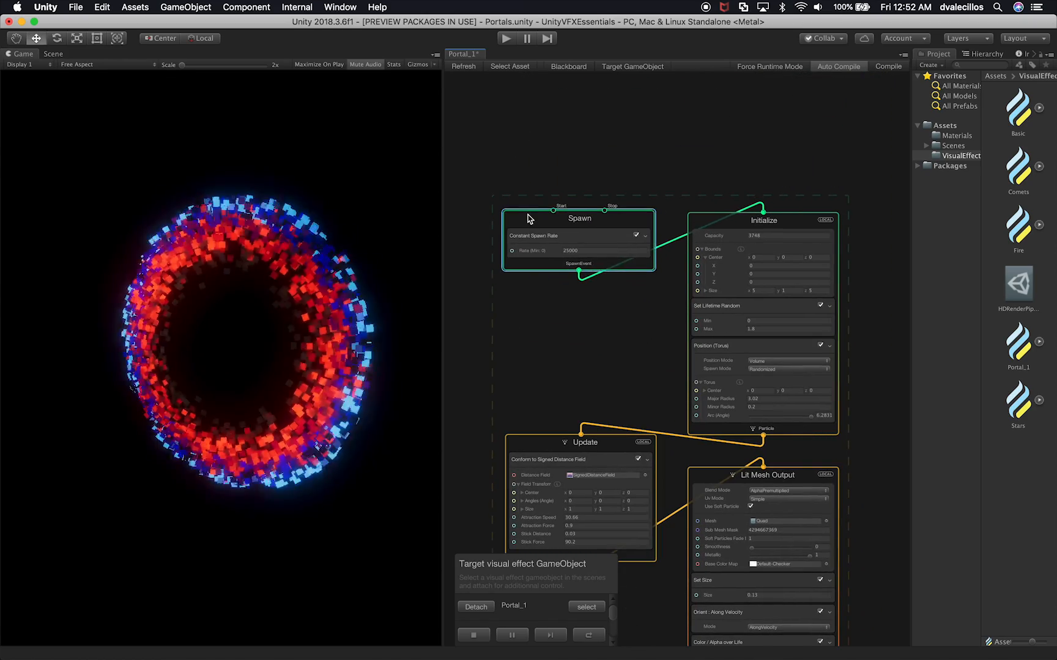
alt+drag(540, 300, 580, 237)
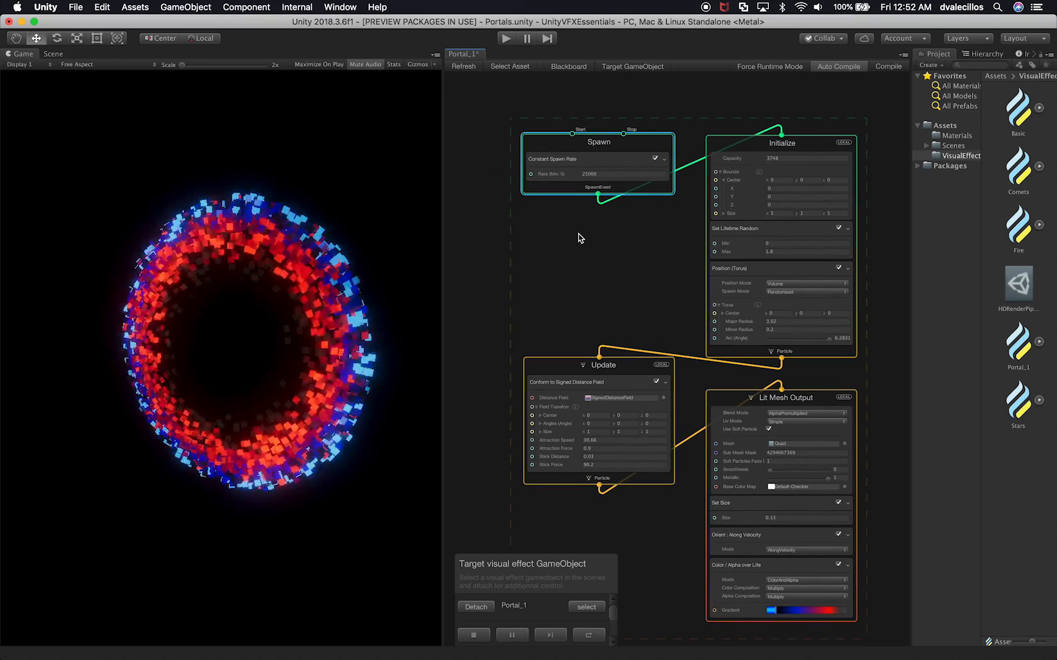
click(979, 53)
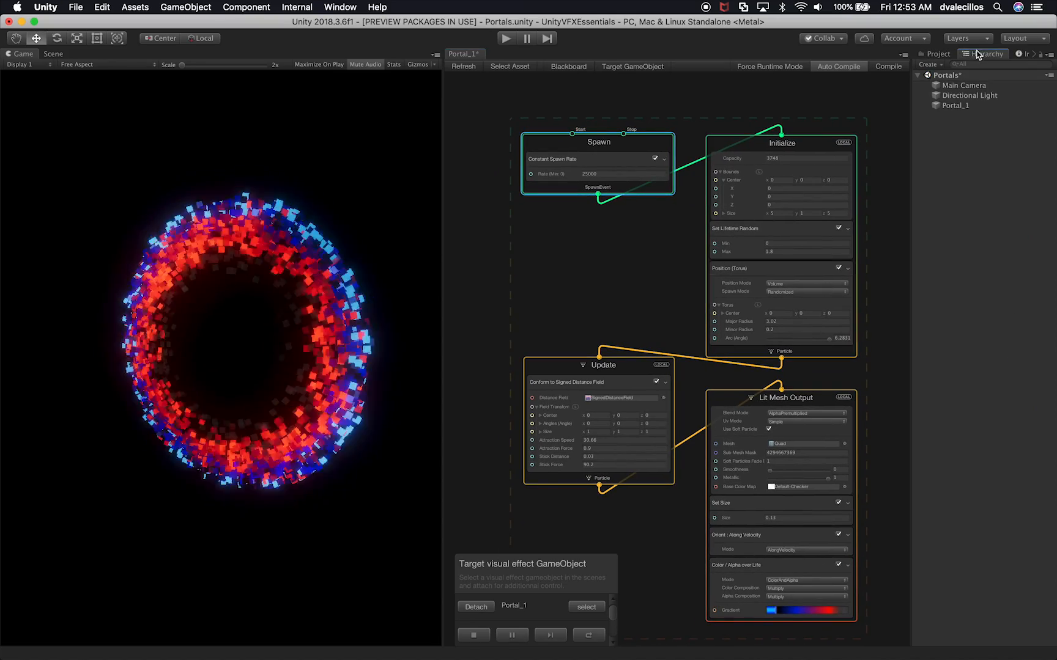
click(967, 106)
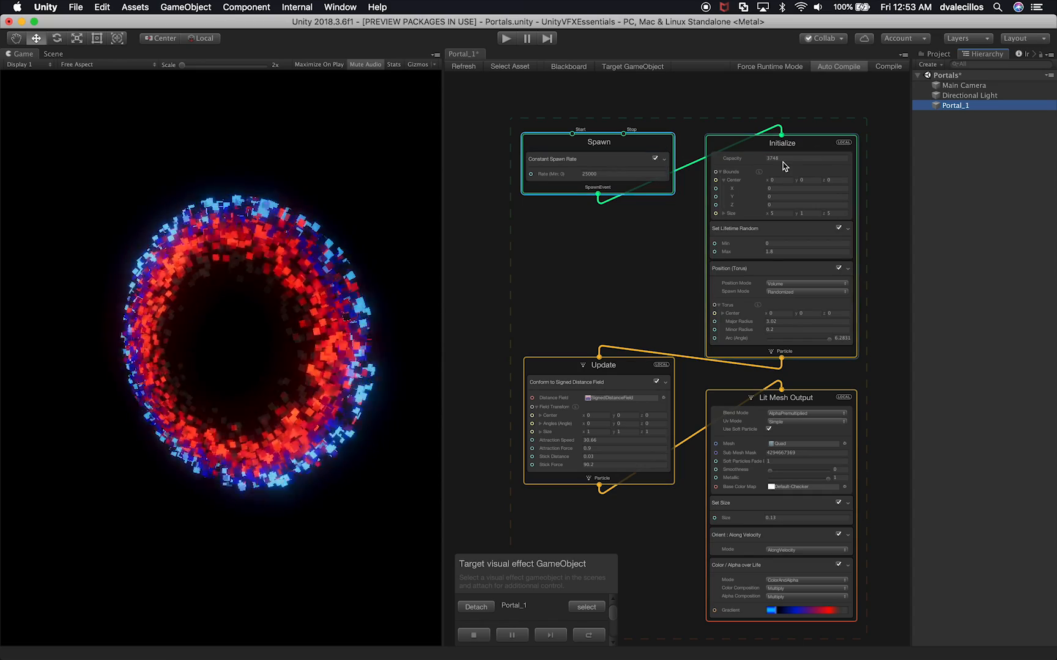
Collapse the Bounds Center values in the Initialize node and review the spawn rate, random lifetime and torus position settings
click(595, 174)
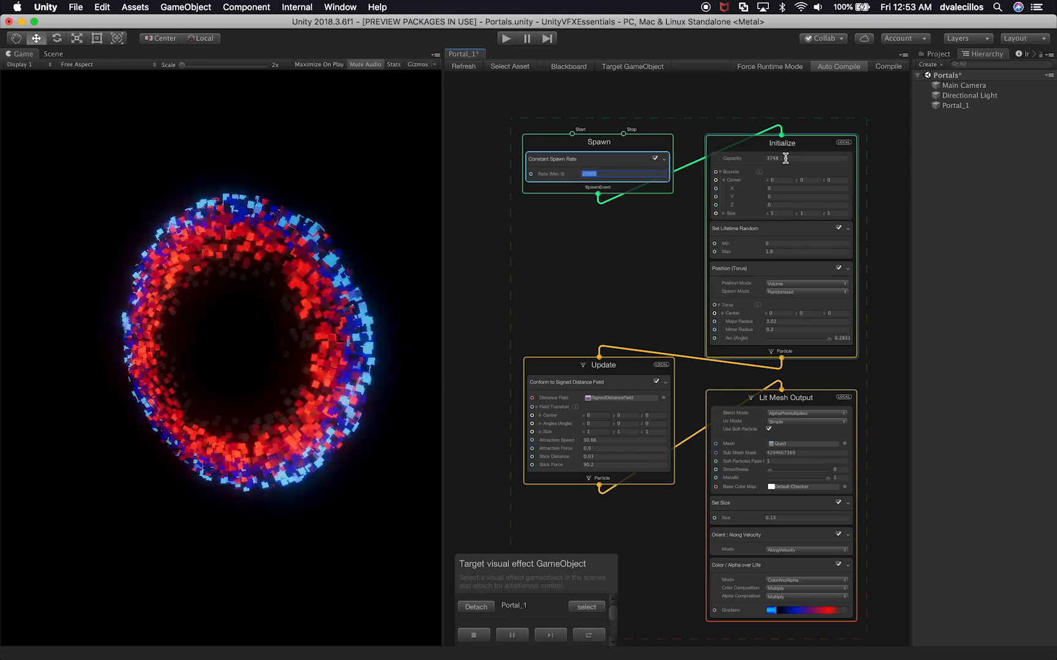
scroll(784, 181, up, 3)
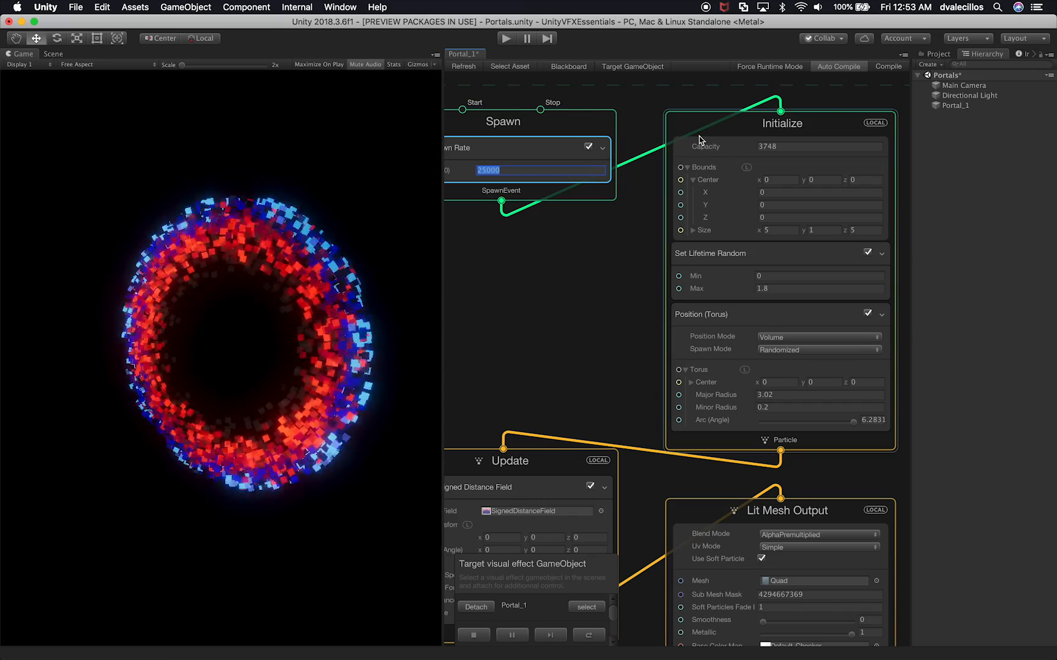
click(693, 181)
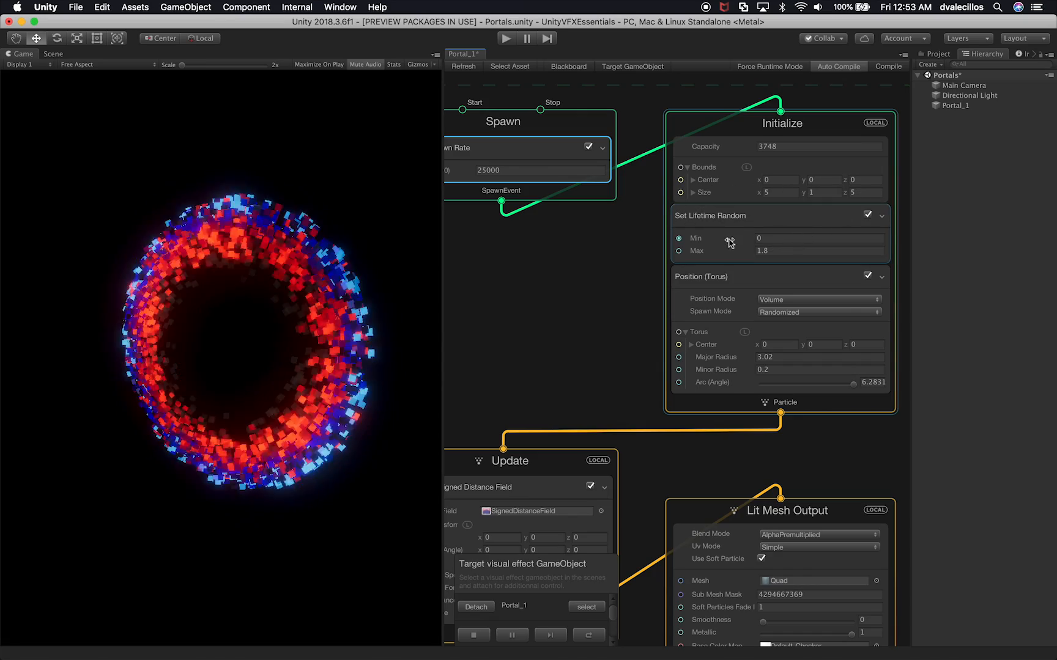
click(766, 240)
text(0.)
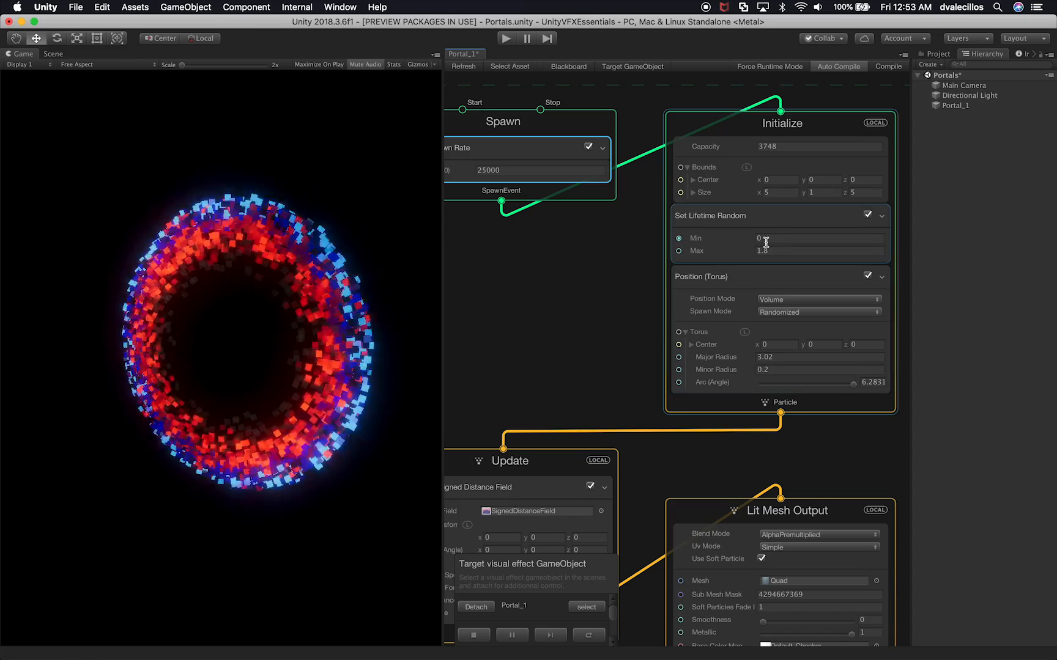
click(769, 281)
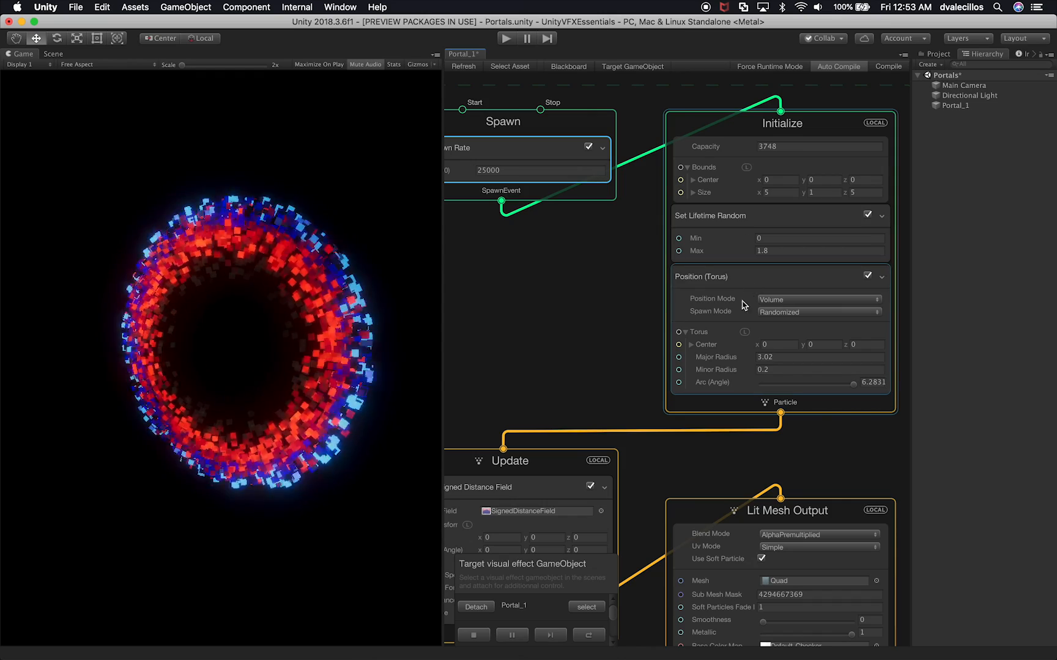
Try a torus Minor Radius of 1.31 in the Position block and bring it back to 0.2
mouse_move(718, 359)
mouse_down()
mouse_move(698, 361)
mouse_move(740, 361)
mouse_move(725, 359)
mouse_up()
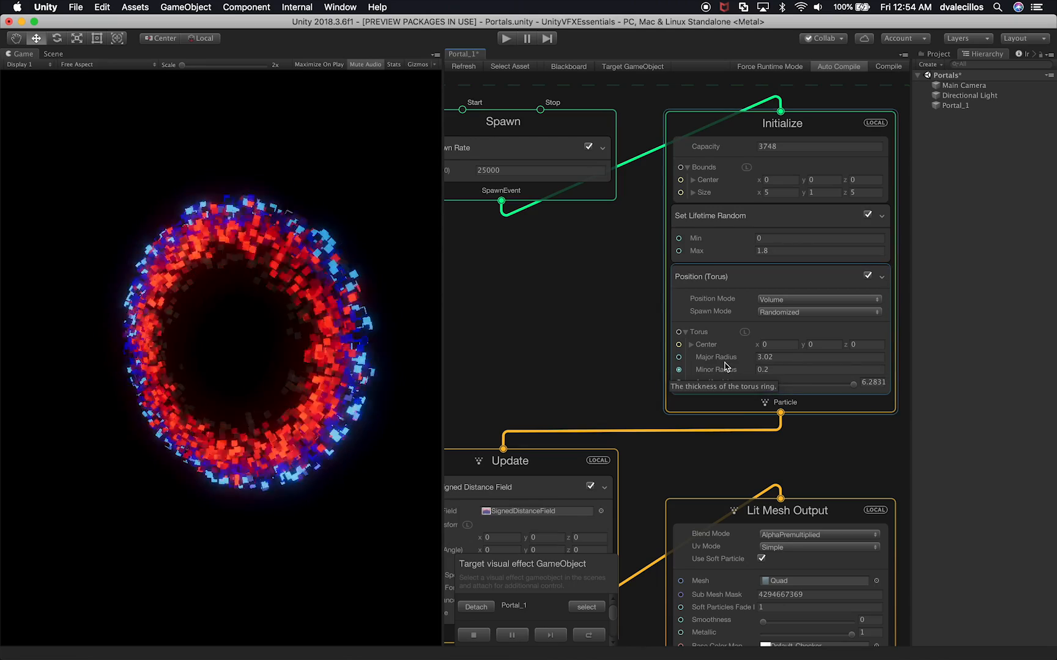
drag(721, 371, 746, 376)
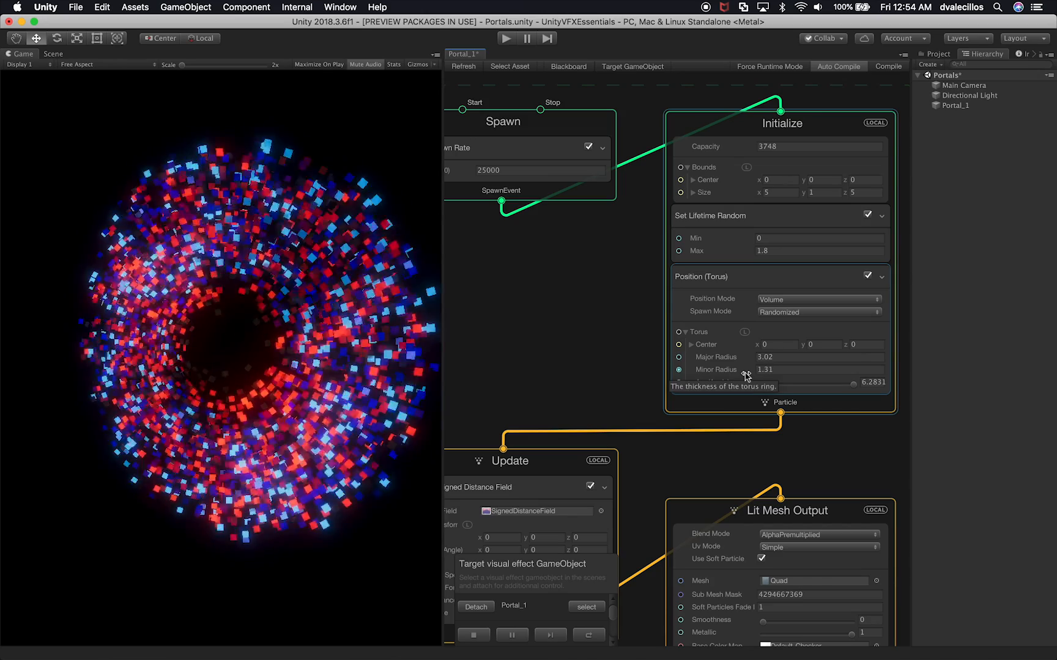
drag(746, 375, 717, 373)
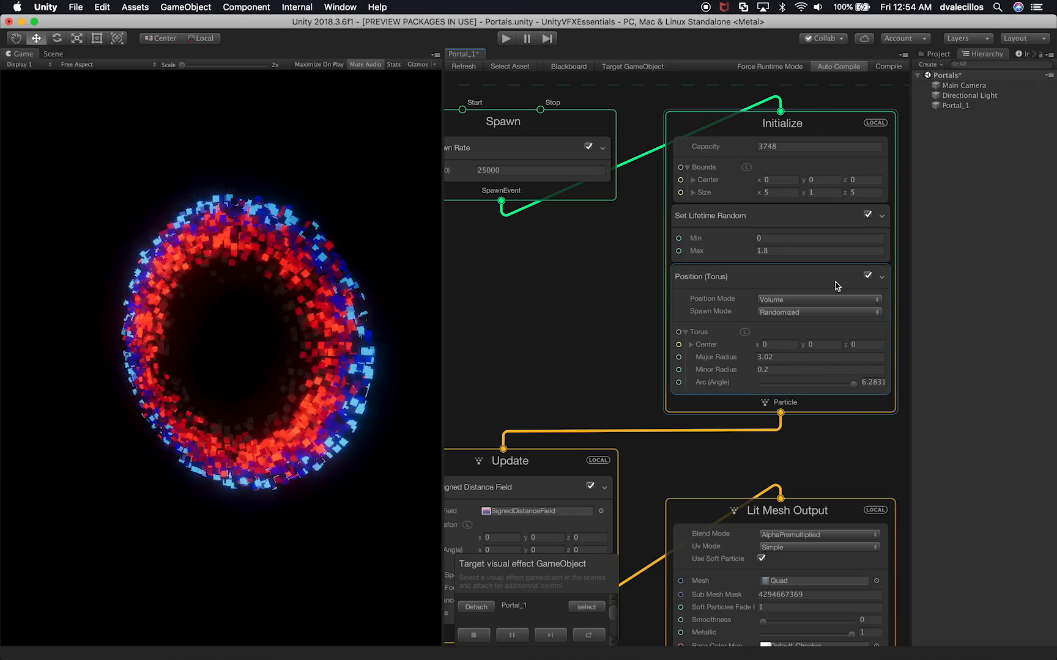
Search the blocks available for the Update node for "conf" and dismiss the list without adding a block
alt+drag(626, 294, 689, 190)
alt+drag(642, 253, 659, 157)
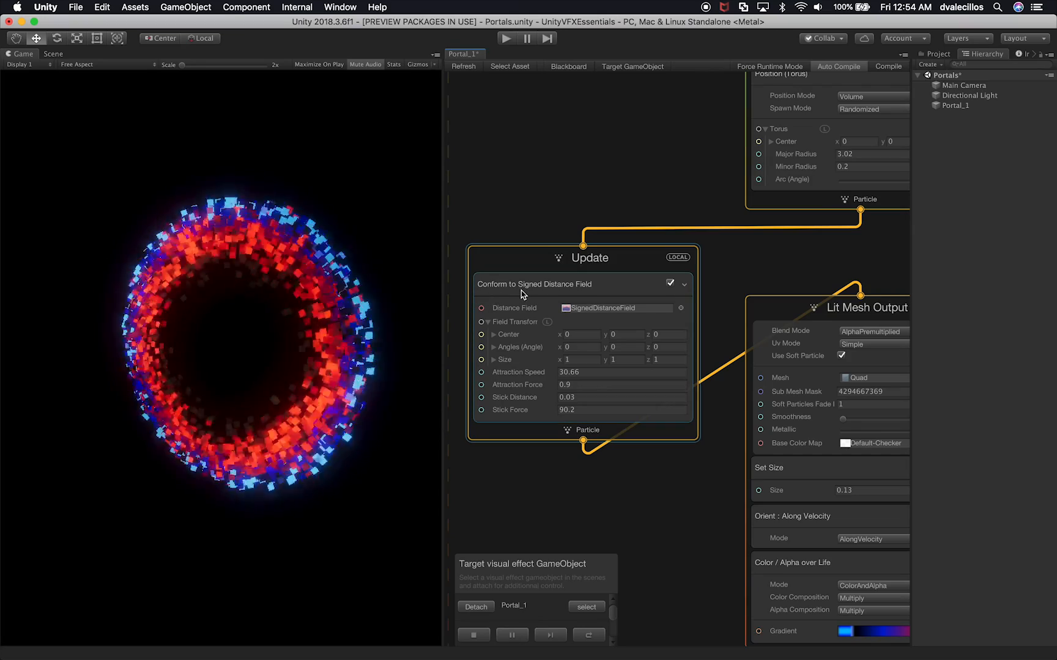
right_click(546, 431)
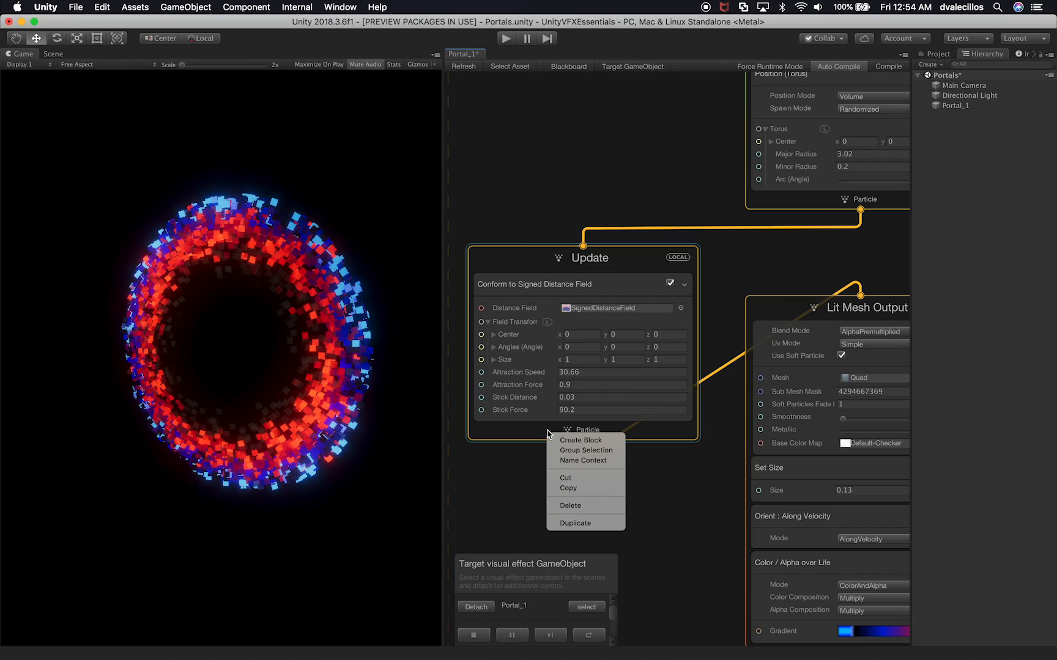
click(578, 441)
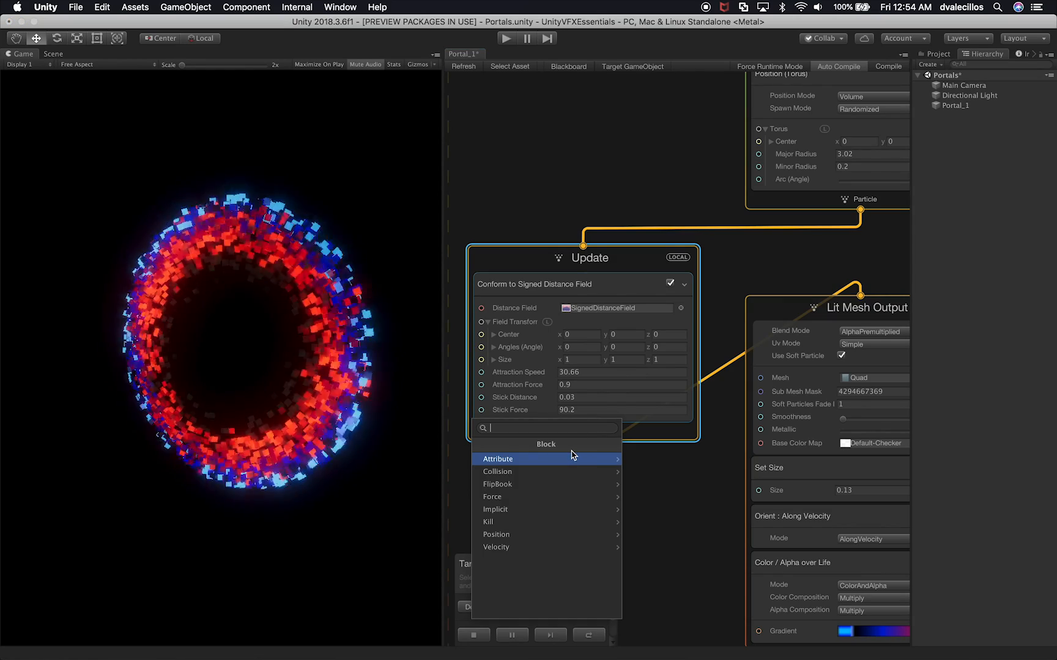
text(conf)
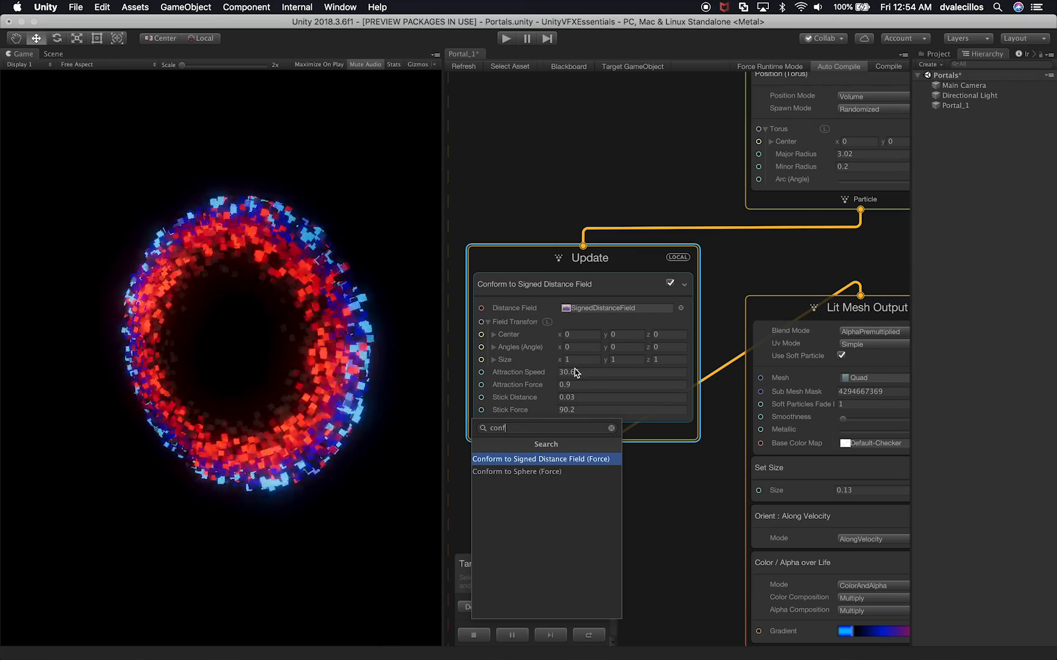
click(611, 428)
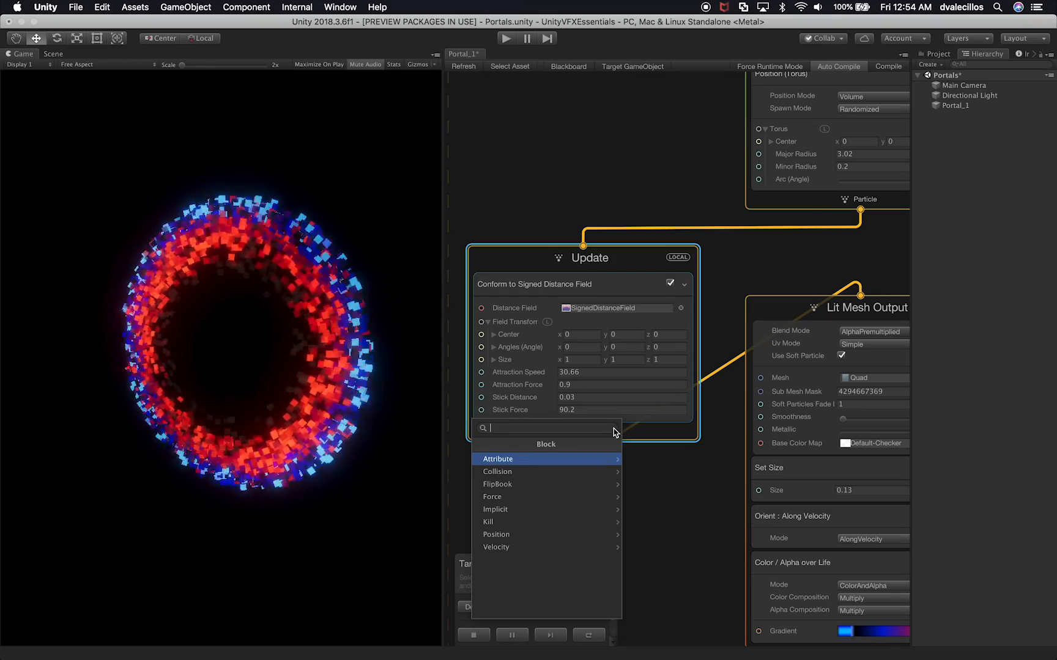
click(684, 516)
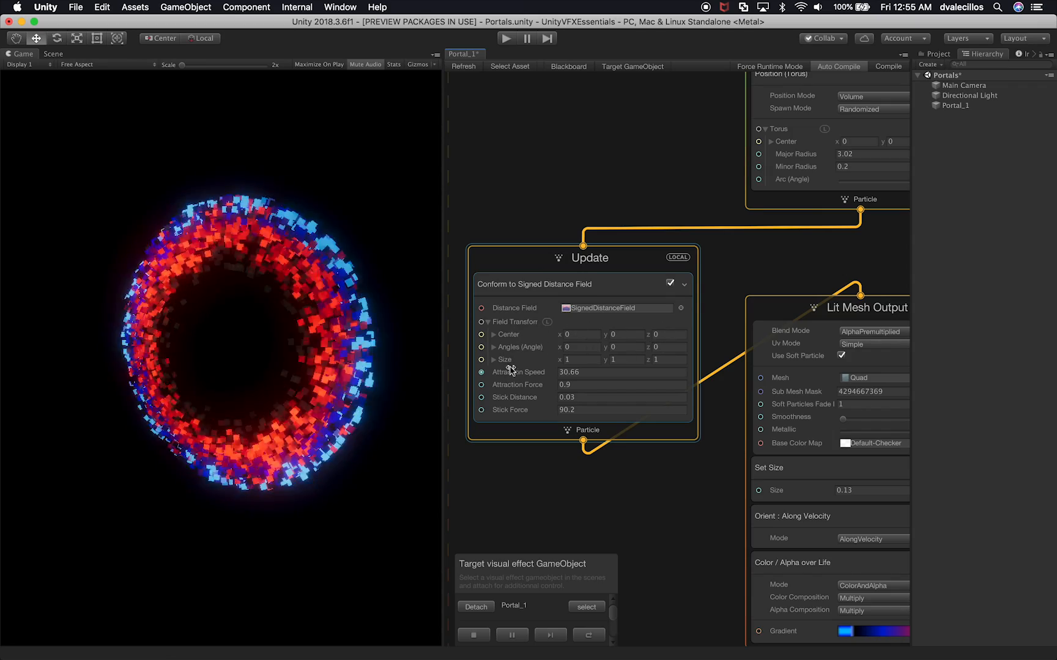
Set the Y size of the Update node's field transform to 1.44 and switch the tool handle position to Pivot
drag(605, 361, 658, 369)
key(z)
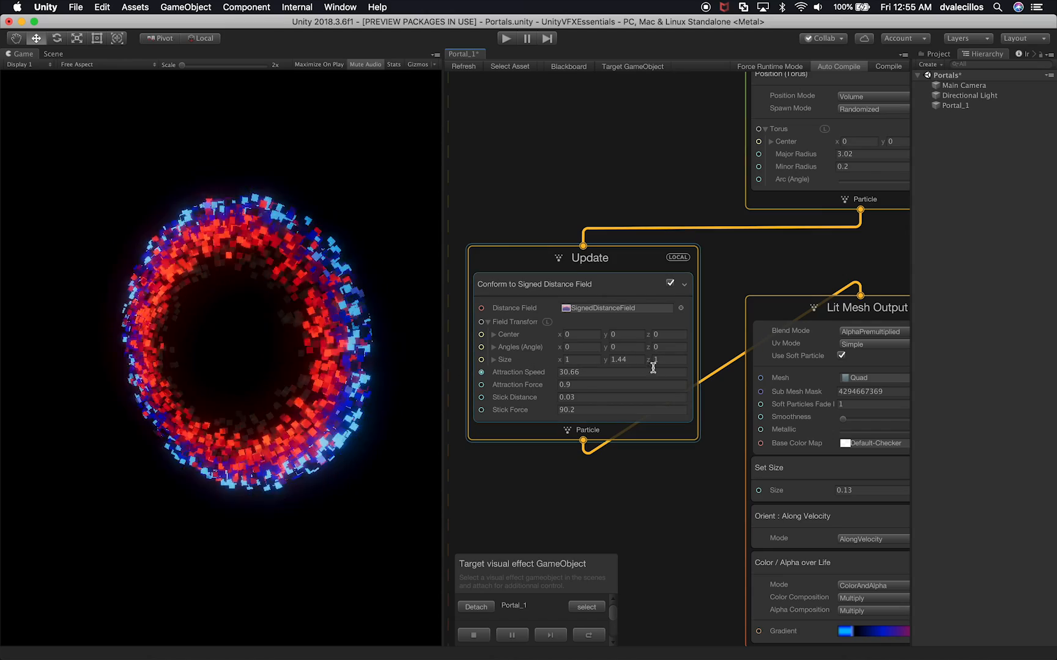
click(572, 366)
click(639, 371)
Try Attraction Speed values such as 170.5 and 115.6 in the Update node and bring it back to 30.66
drag(525, 376, 1054, 418)
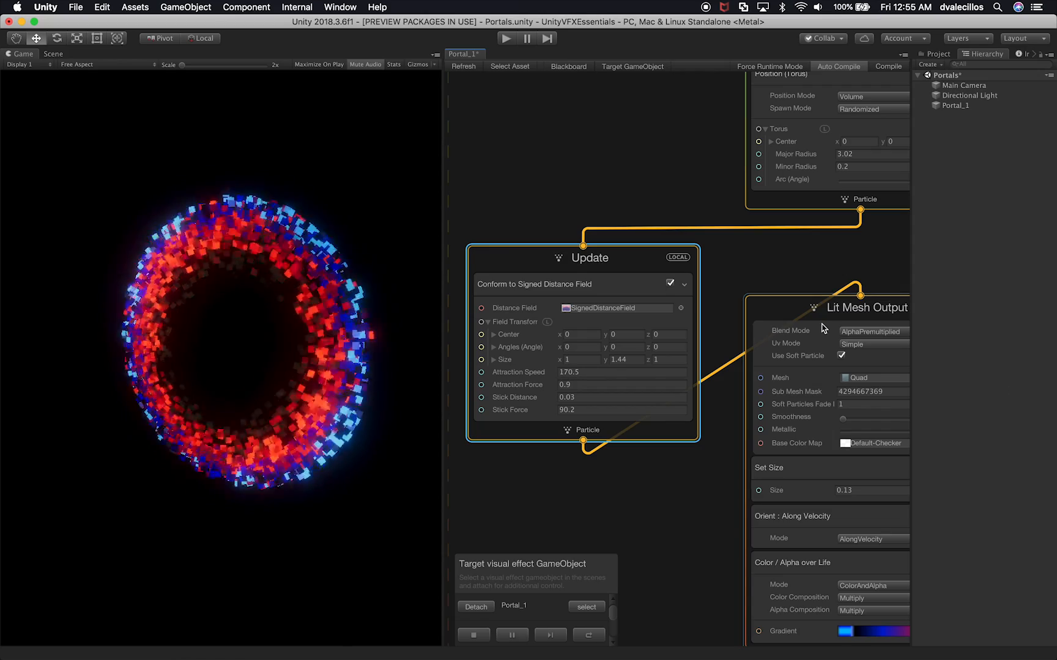
click(955, 105)
mouse_move(539, 390)
mouse_down()
mouse_move(506, 389)
mouse_move(678, 389)
mouse_move(342, 392)
mouse_move(528, 389)
mouse_up()
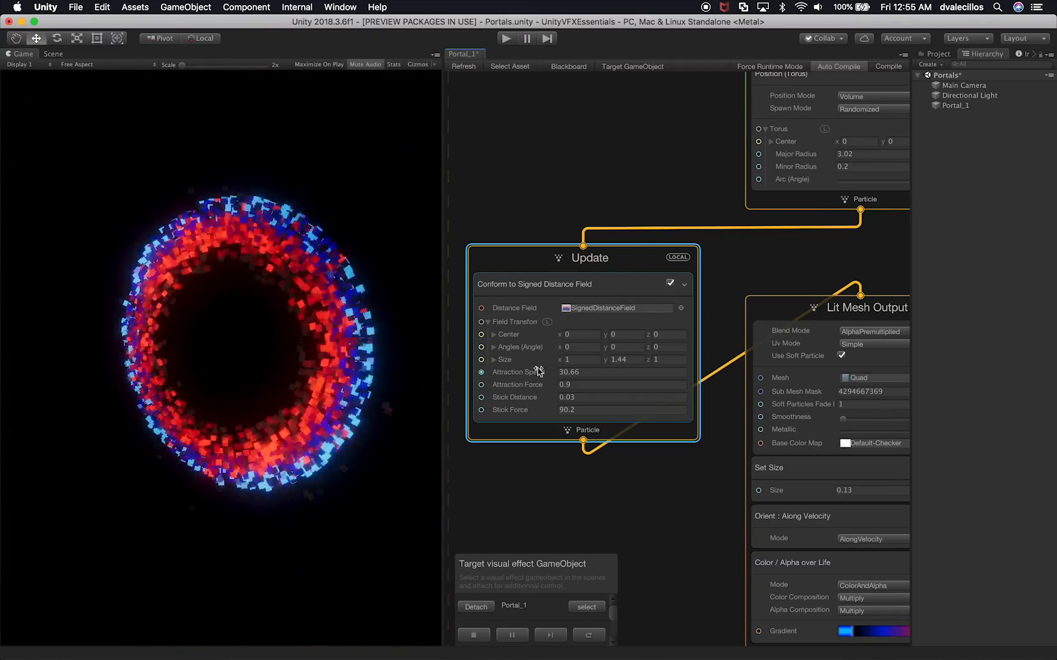
drag(519, 377, 839, 394)
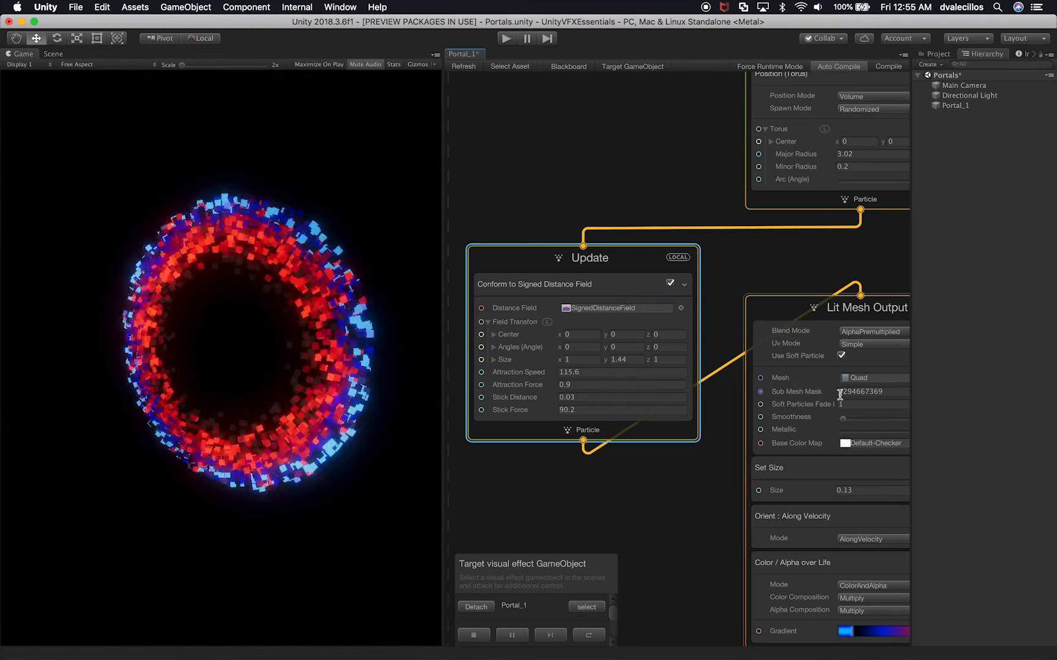
drag(697, 392, 96, 360)
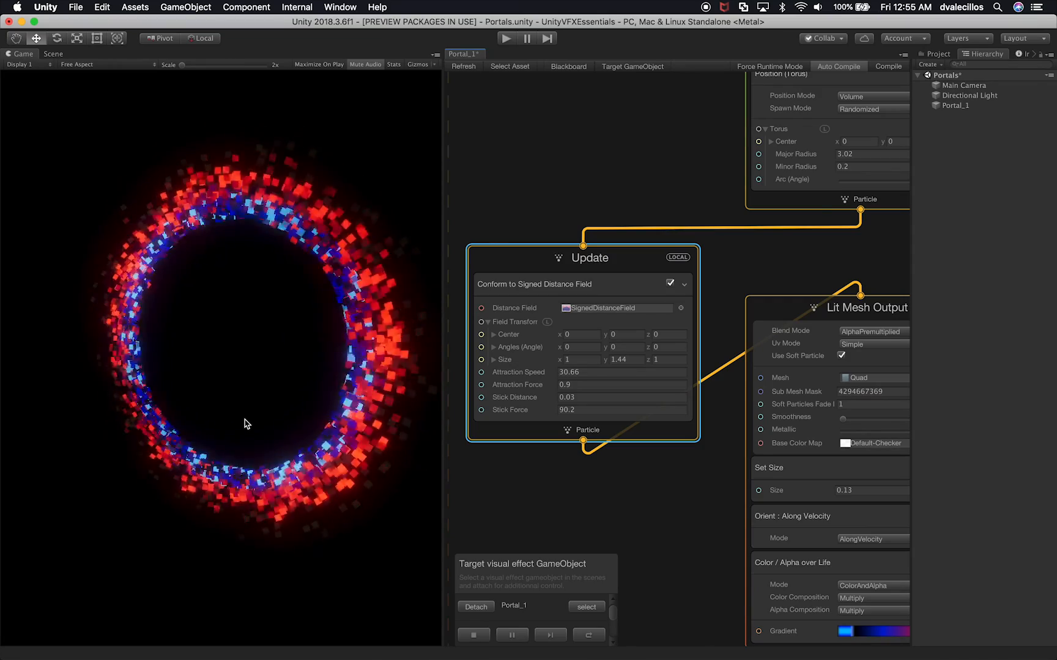
drag(245, 425, 399, 445)
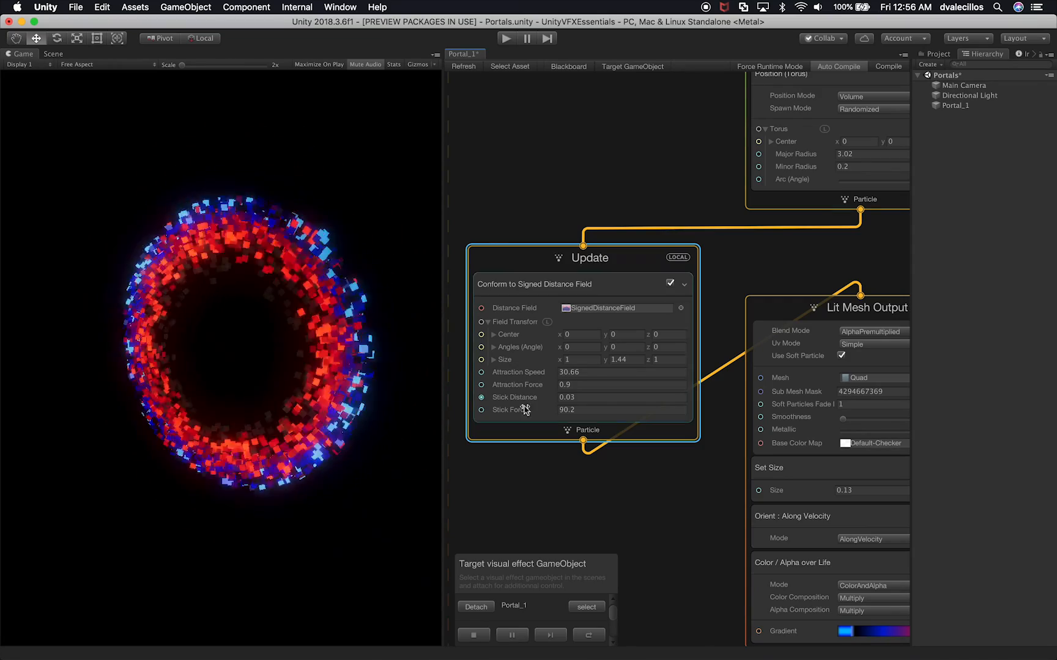
Try a Stick Distance of 2.45 and a Stick Force of 126.3 in the Update node, undoing each change
drag(530, 400, 581, 397)
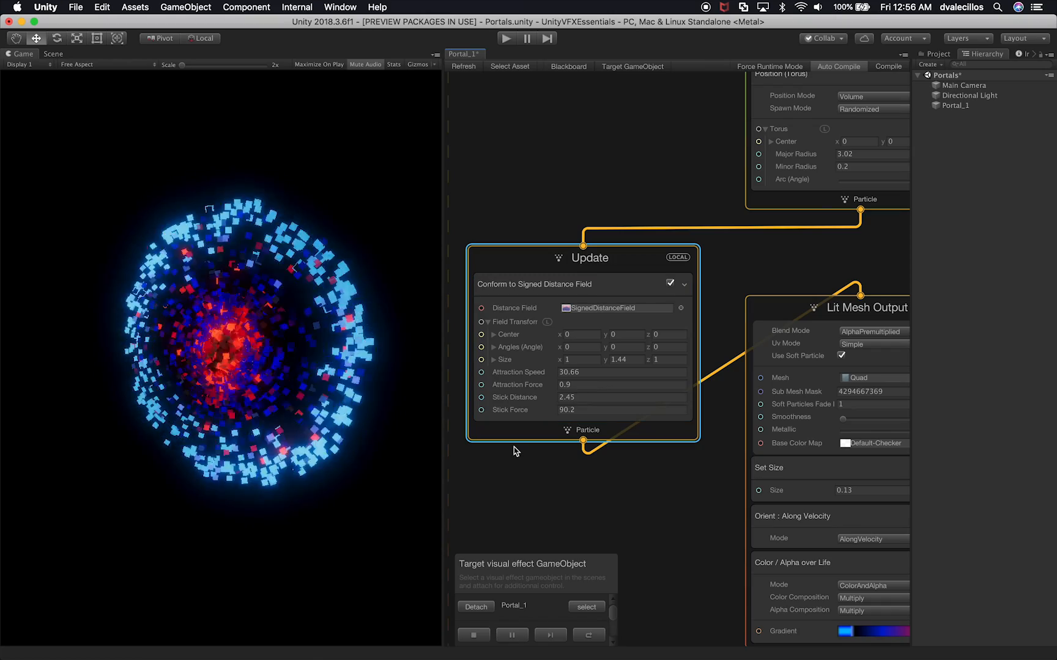
key(super+z)
drag(524, 412, 602, 413)
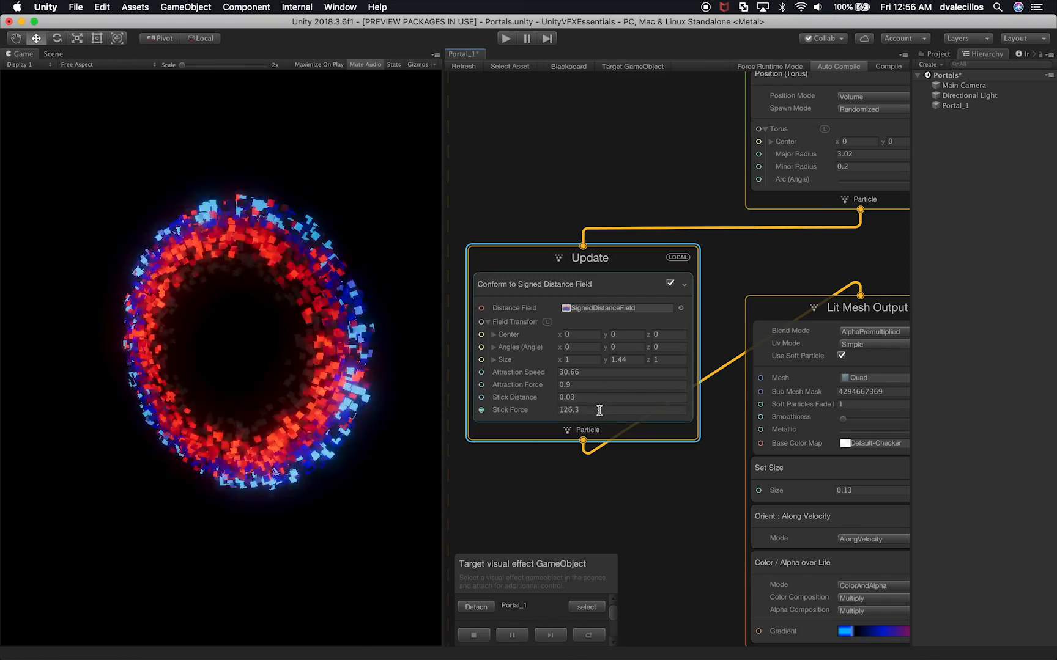
key(super+z)
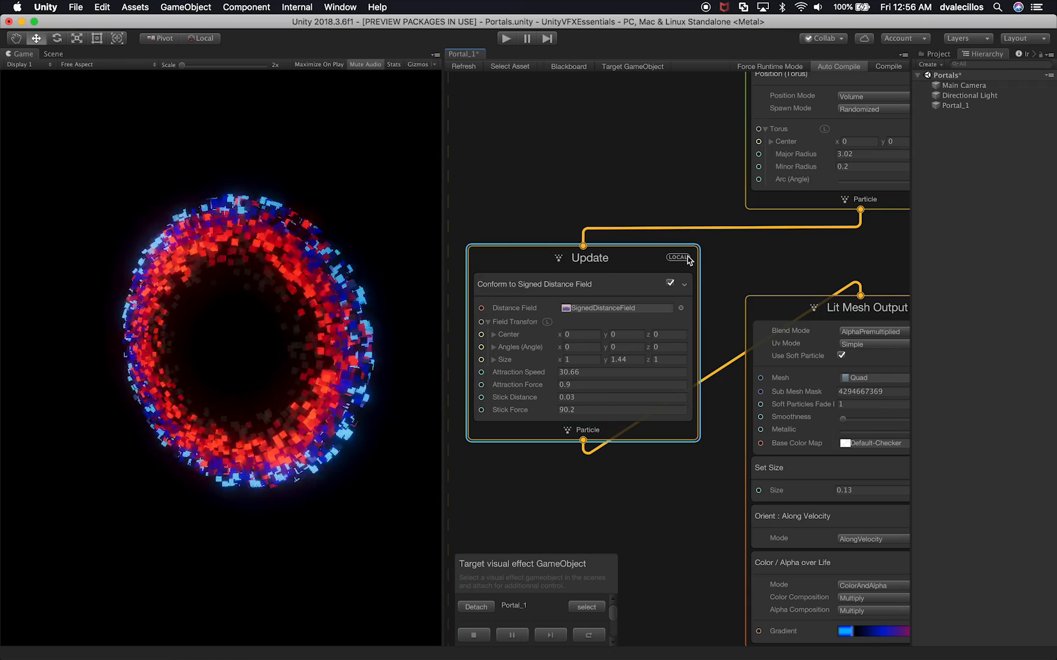
Try the Cube, Capsule, Cylinder, Plane and Sphere meshes for Lit Mesh Output and set the mesh back to Quad
alt+drag(689, 501, 570, 372)
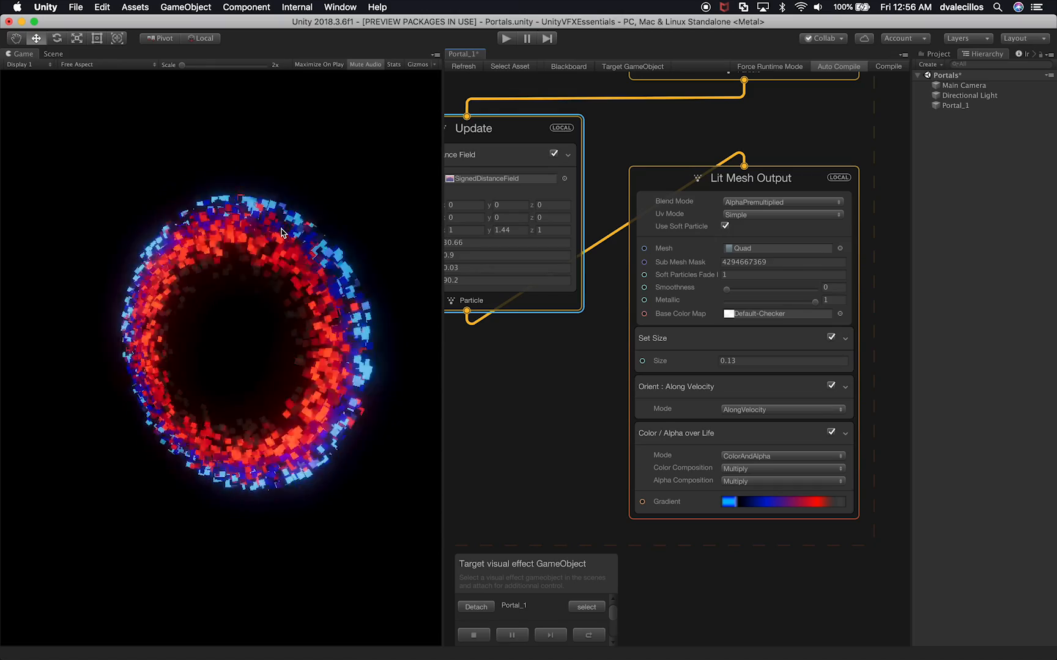
click(838, 249)
click(485, 273)
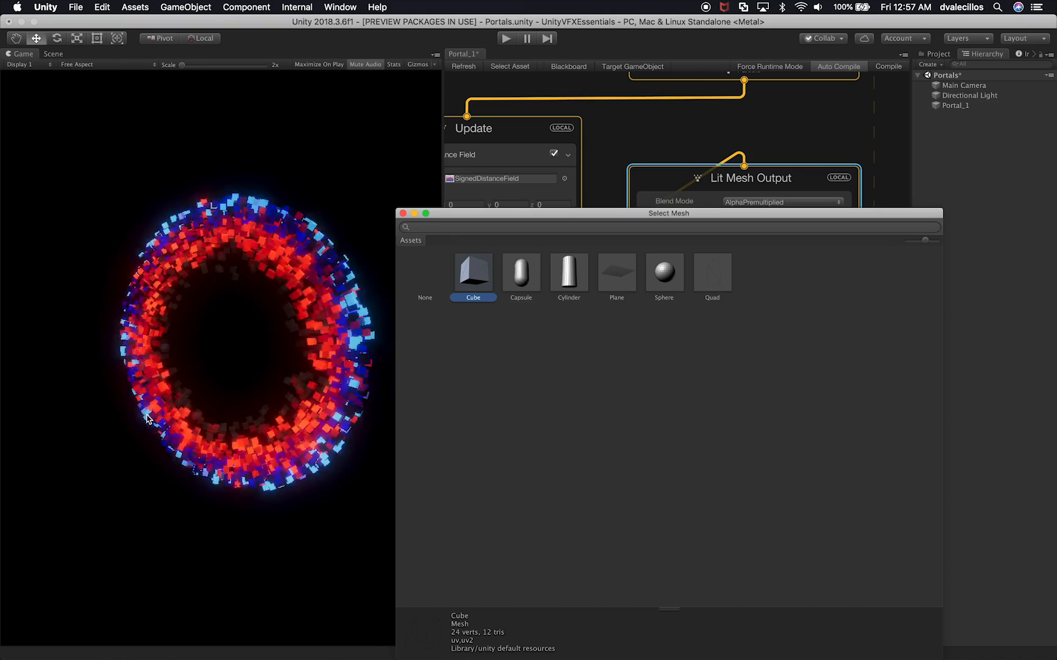
click(524, 285)
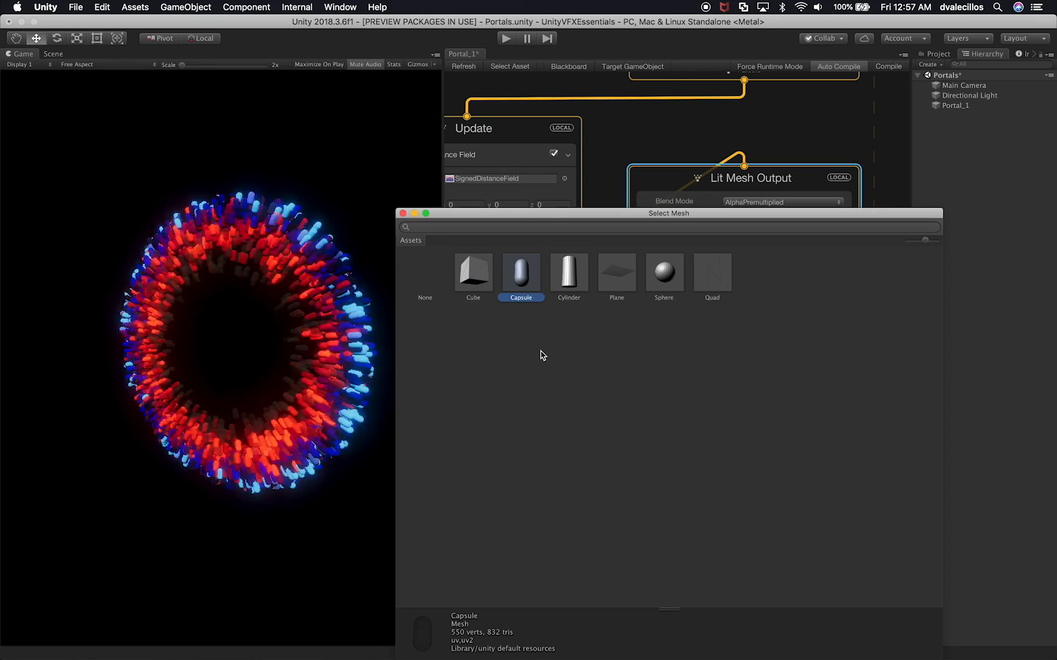
click(563, 276)
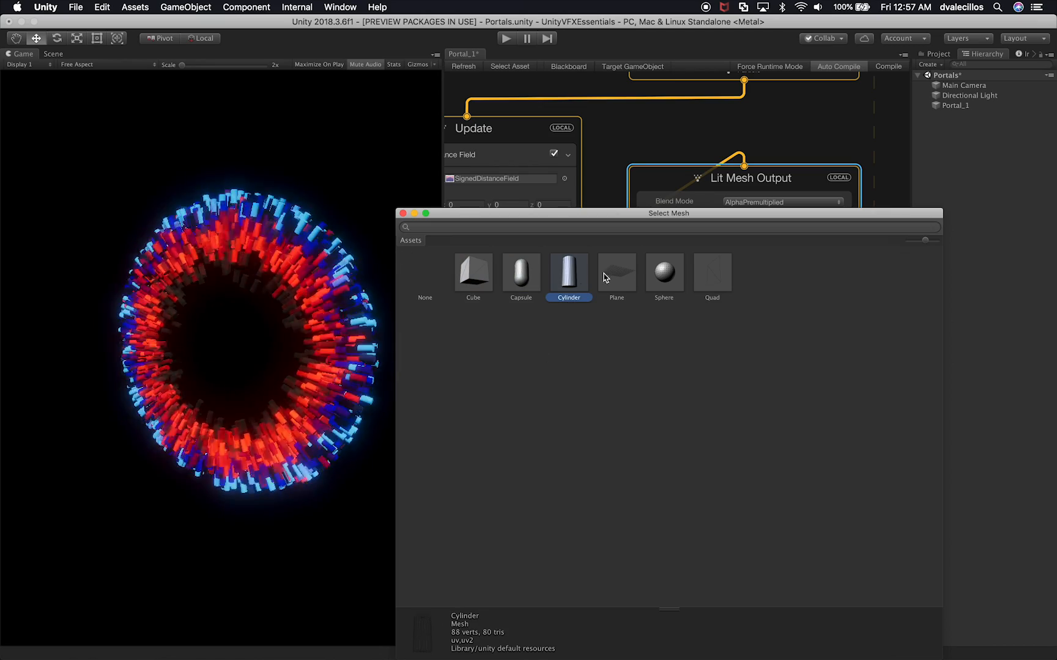
click(633, 281)
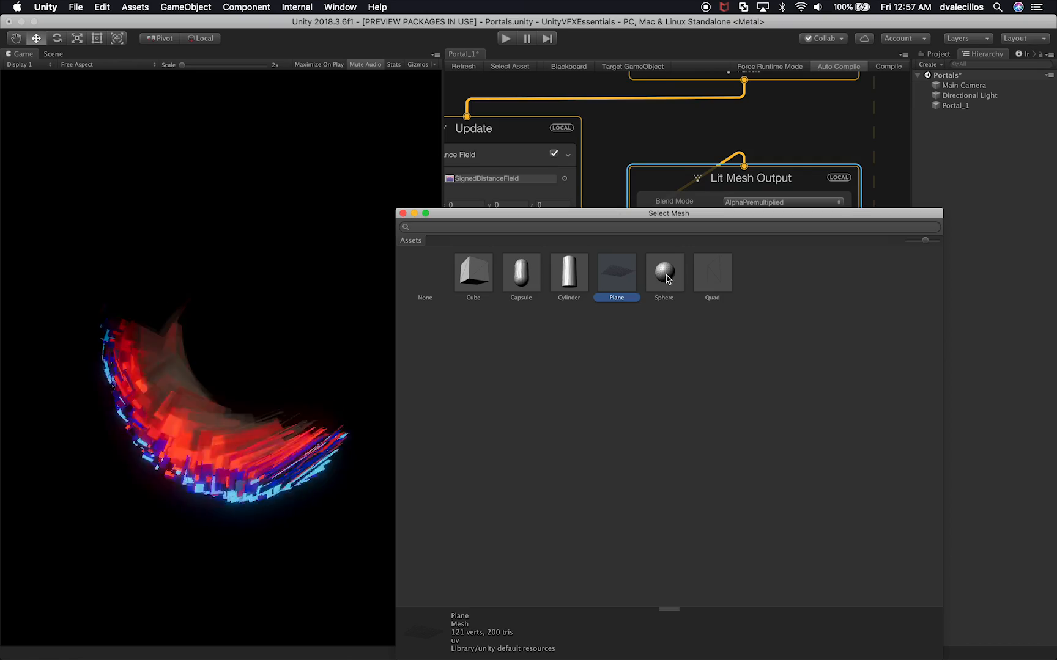
click(666, 277)
click(710, 276)
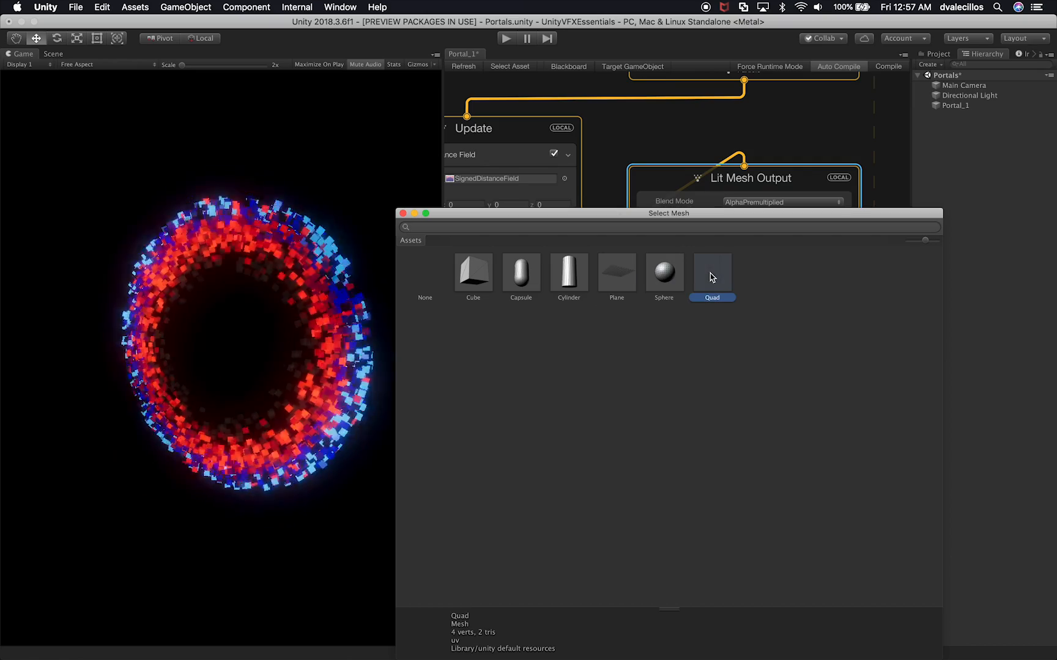
click(403, 213)
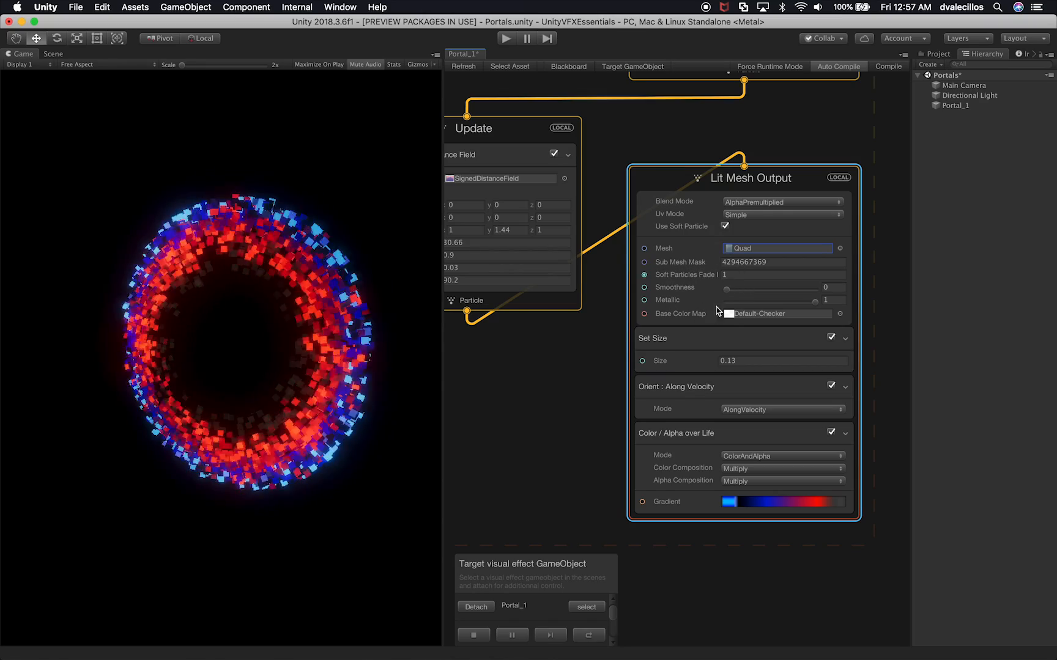
Select the Default-Checker texture assigned as the Base Color Map of Lit Mesh Output
click(741, 316)
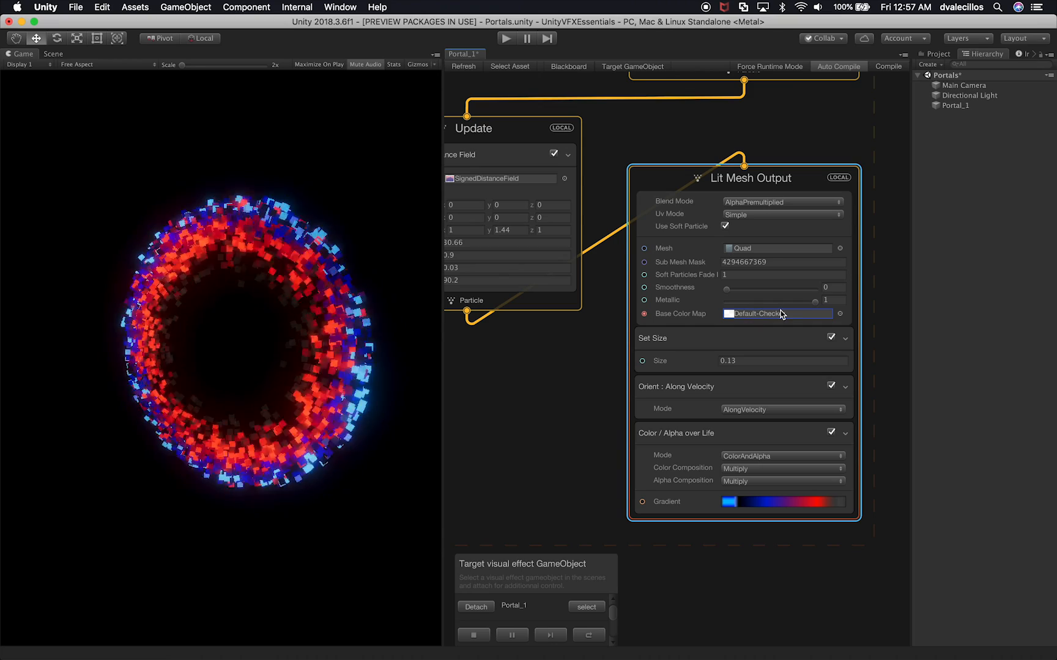
Try the built-in textures from Default-Particle through UISprite as Lit Mesh Output's Base Color Map and set it back to Default-Checker
click(838, 314)
click(524, 283)
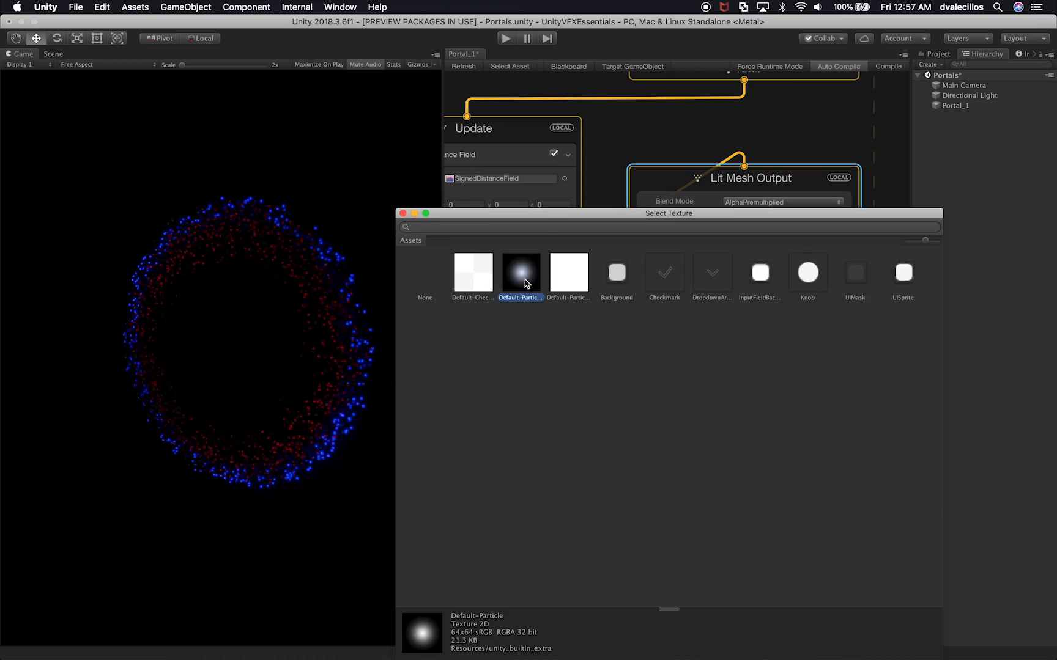
click(554, 283)
click(604, 285)
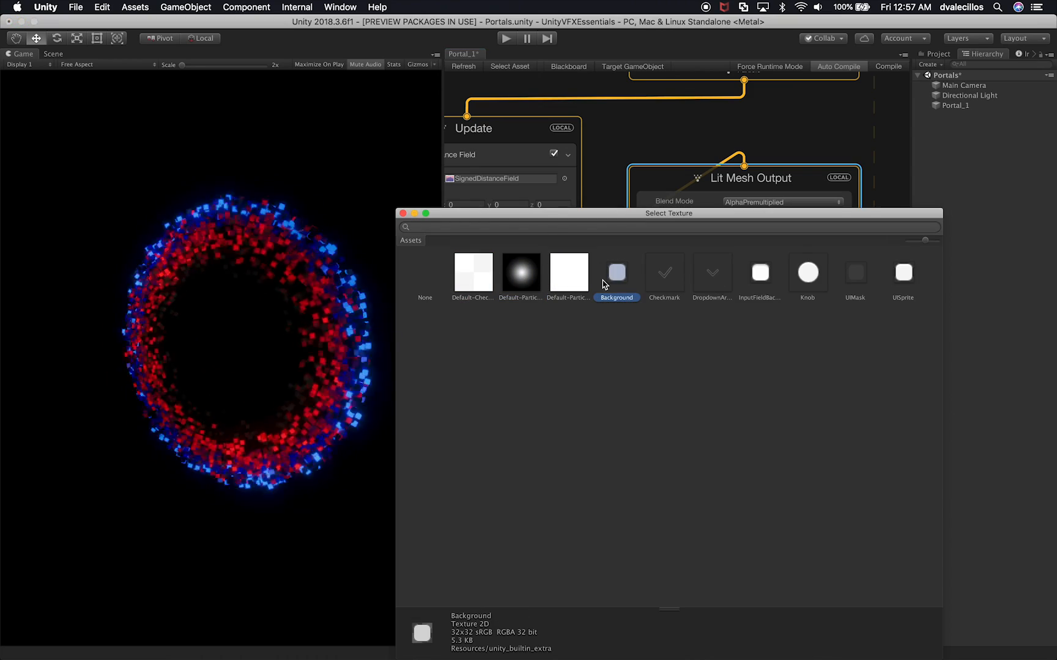
click(665, 276)
click(713, 278)
click(759, 283)
click(810, 282)
click(854, 282)
click(899, 278)
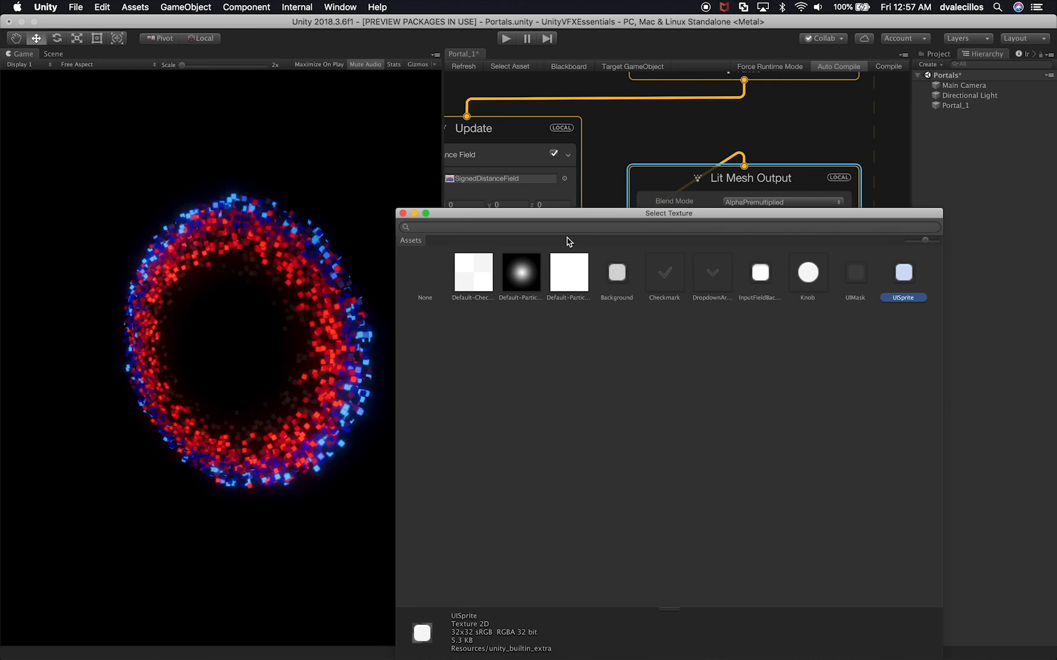
click(474, 285)
click(569, 286)
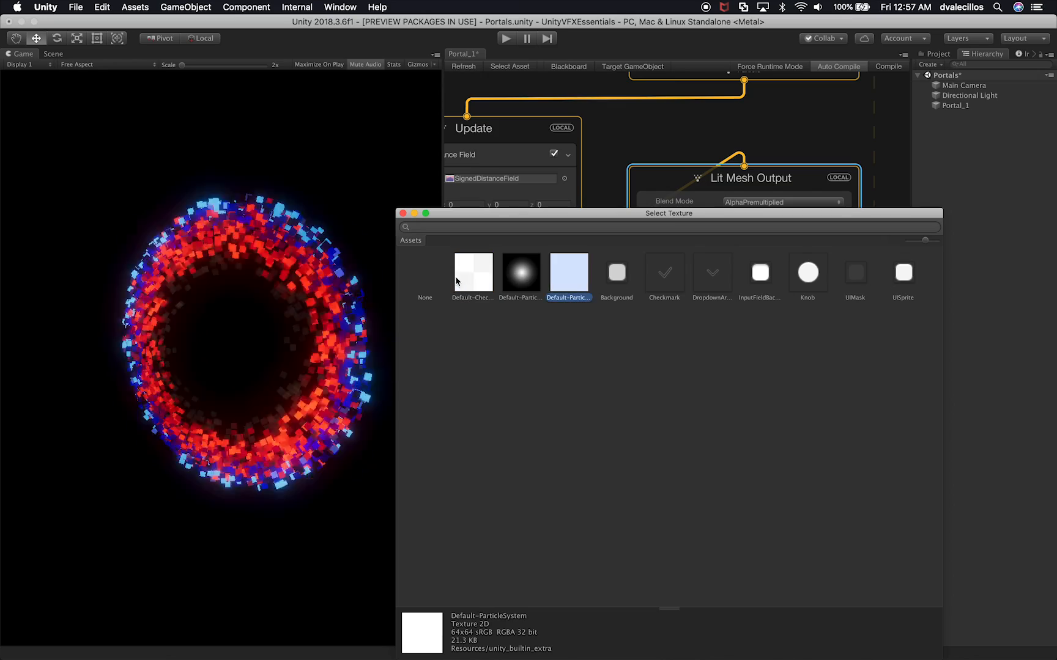
click(469, 280)
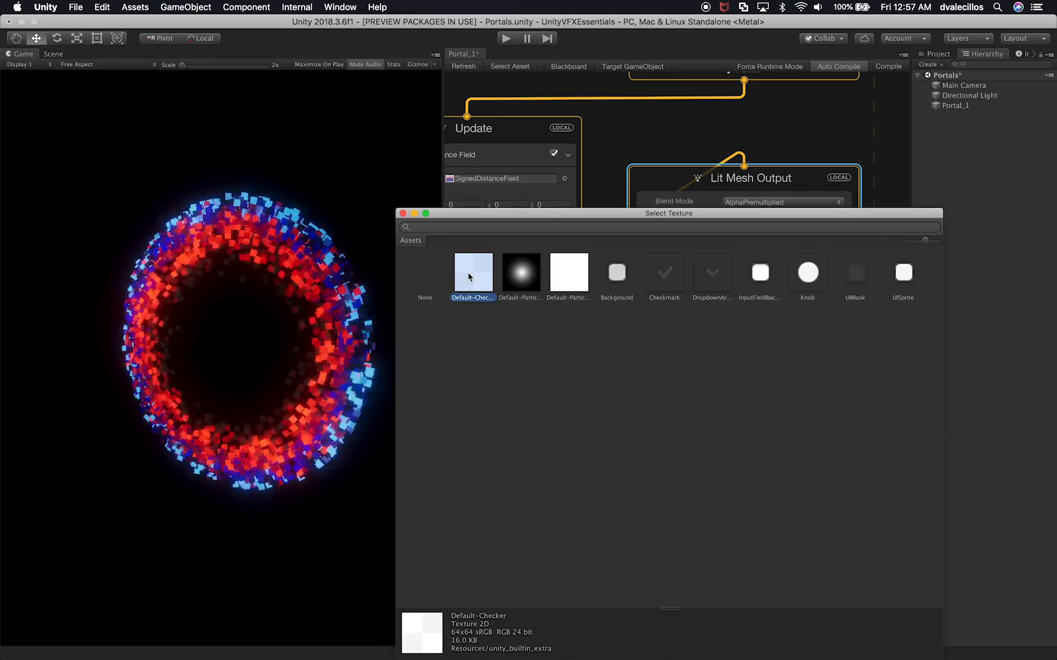
click(403, 214)
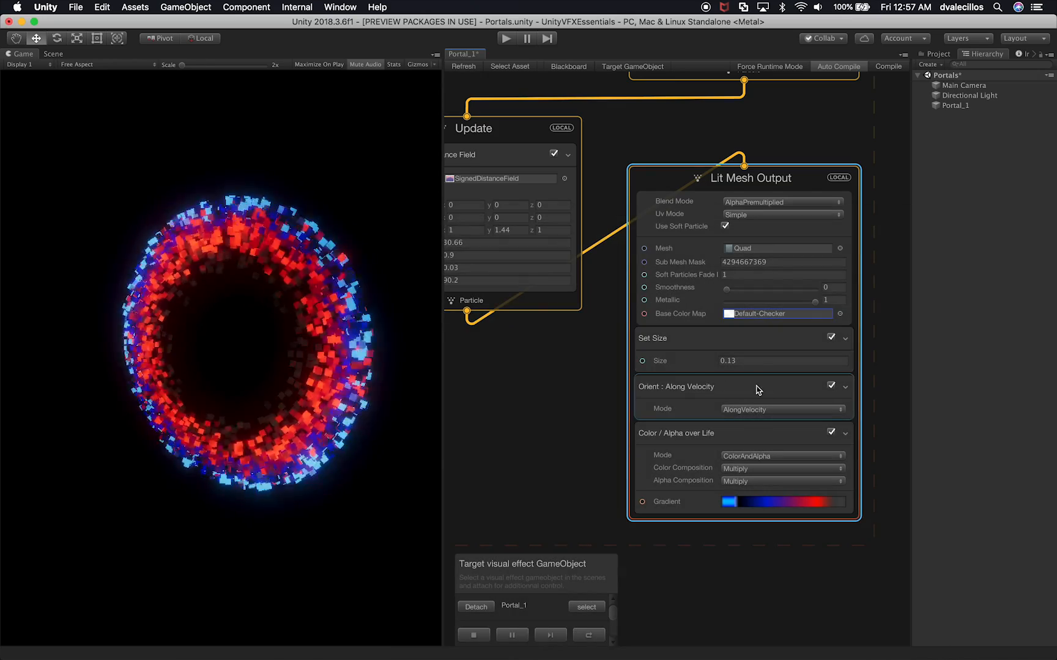
Try a Set Size value of -0.01 in Lit Mesh Output and bring it back to 0.13
mouse_move(672, 363)
mouse_down()
mouse_move(702, 361)
mouse_move(666, 367)
mouse_up()
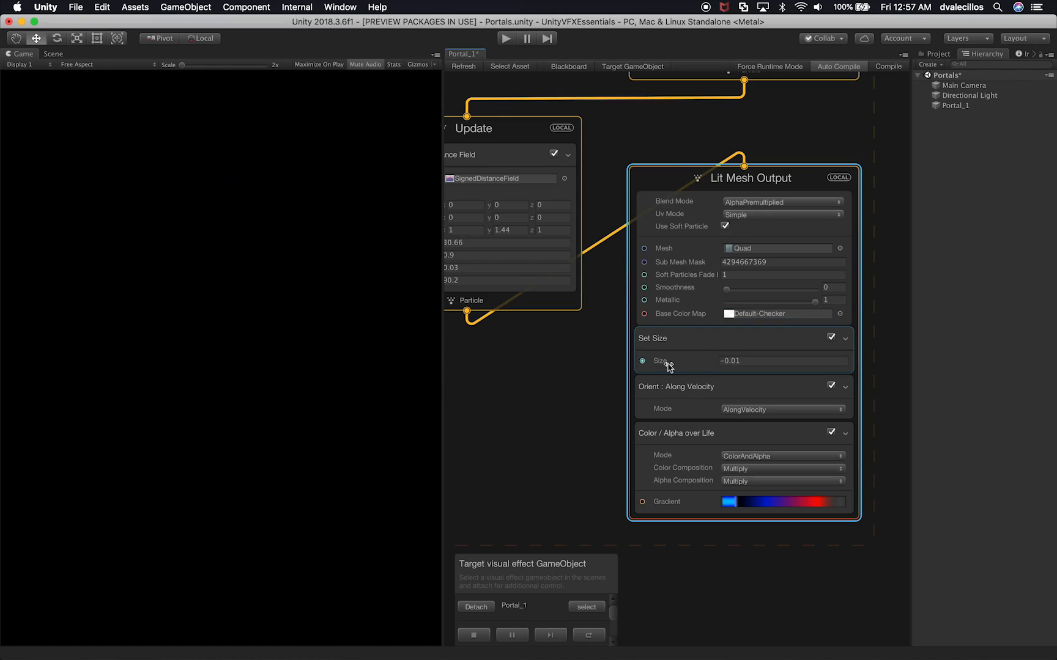
drag(671, 366, 684, 363)
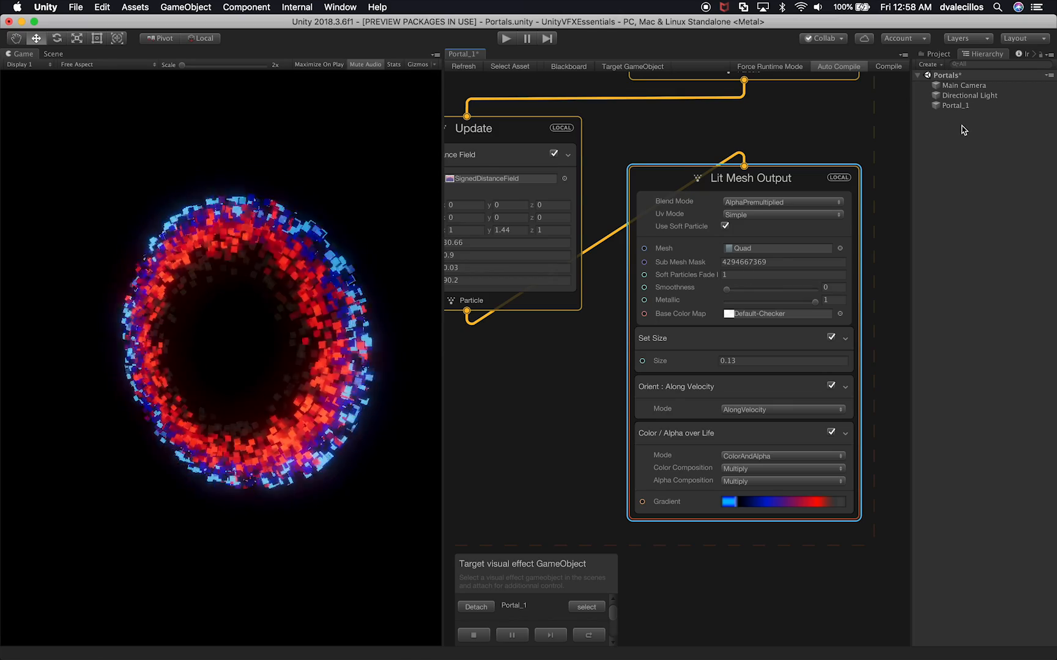
Show the contents of the project's VisualEffects asset folder
click(936, 55)
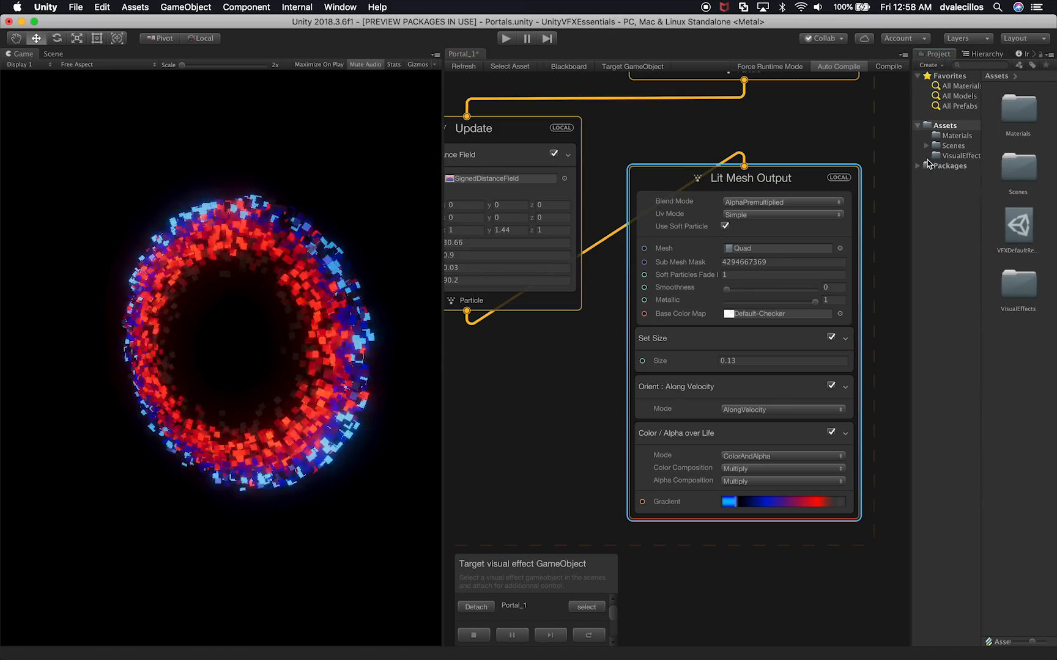
click(939, 156)
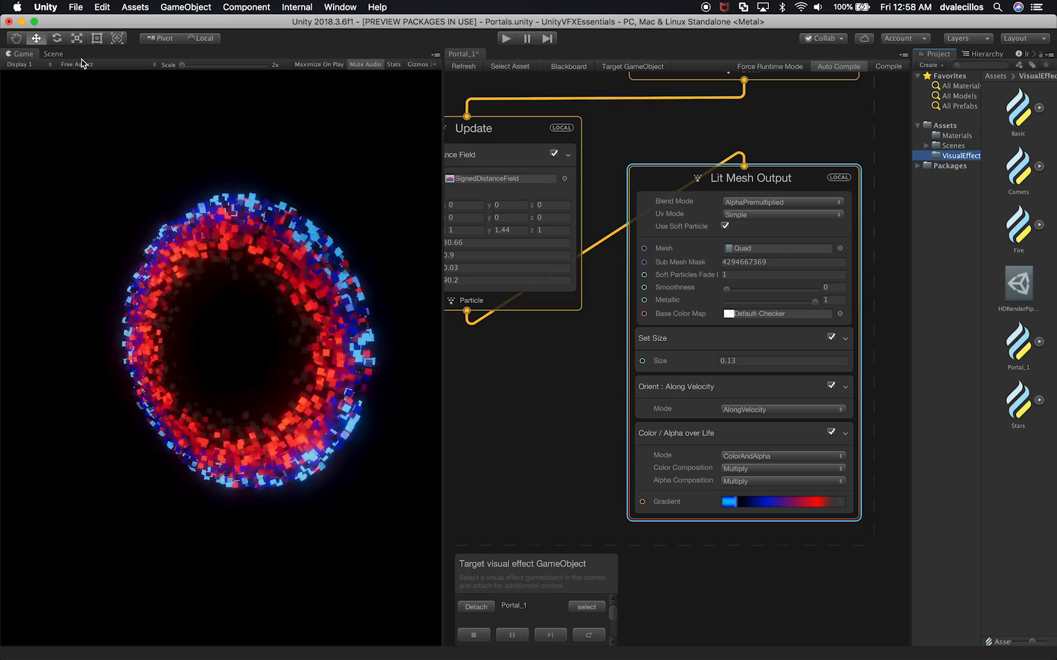
Frame the portal lower in the Scene view, align the Main Camera with that view and check it in the Game view
click(53, 54)
scroll(386, 364, down, 3)
key(q)
mouse_move(361, 375)
mouse_down()
mouse_move(385, 418)
mouse_move(386, 367)
mouse_move(380, 377)
mouse_up()
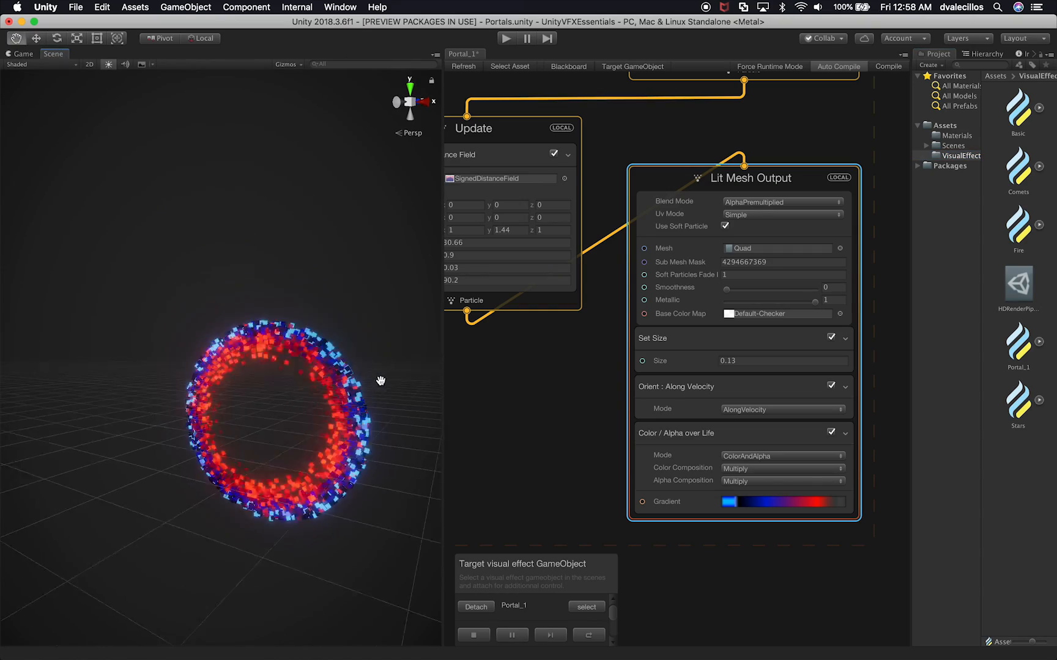
key(w)
click(981, 55)
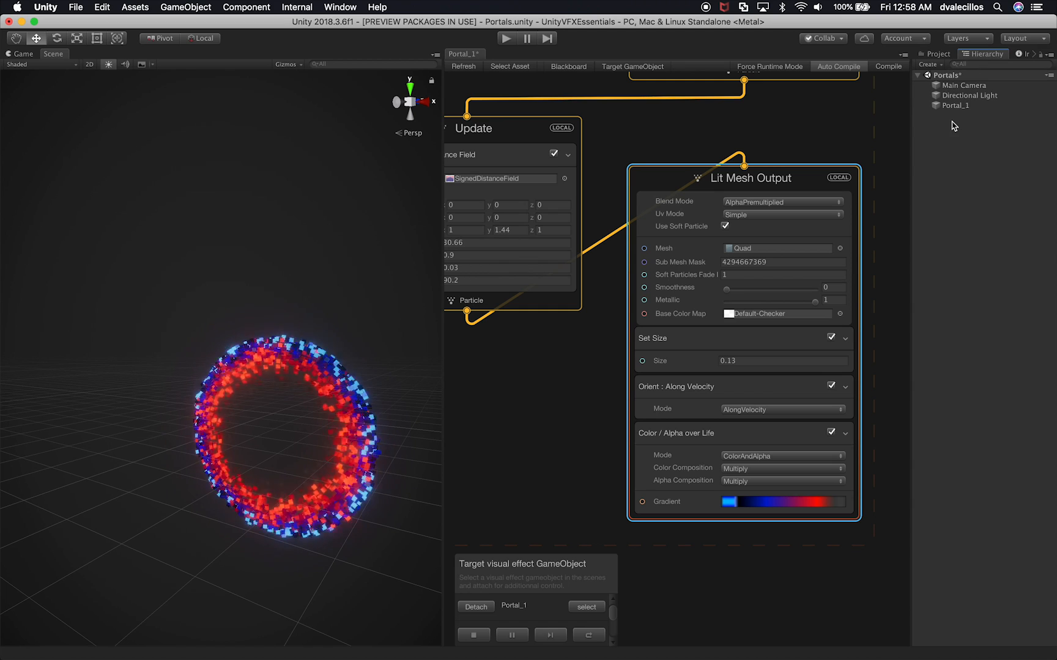
click(951, 86)
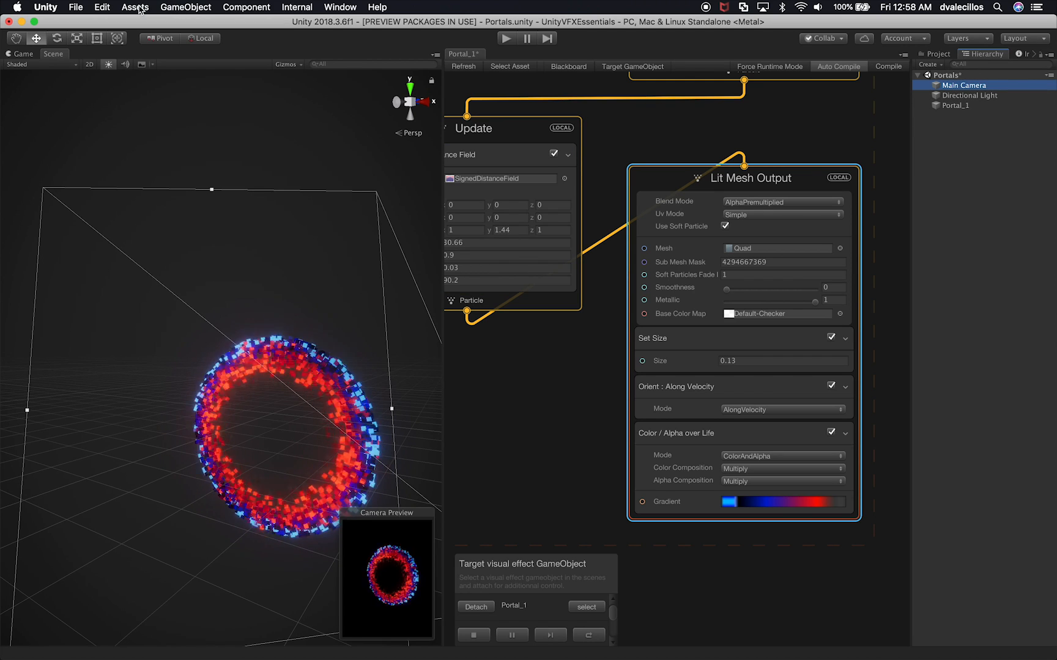
click(176, 7)
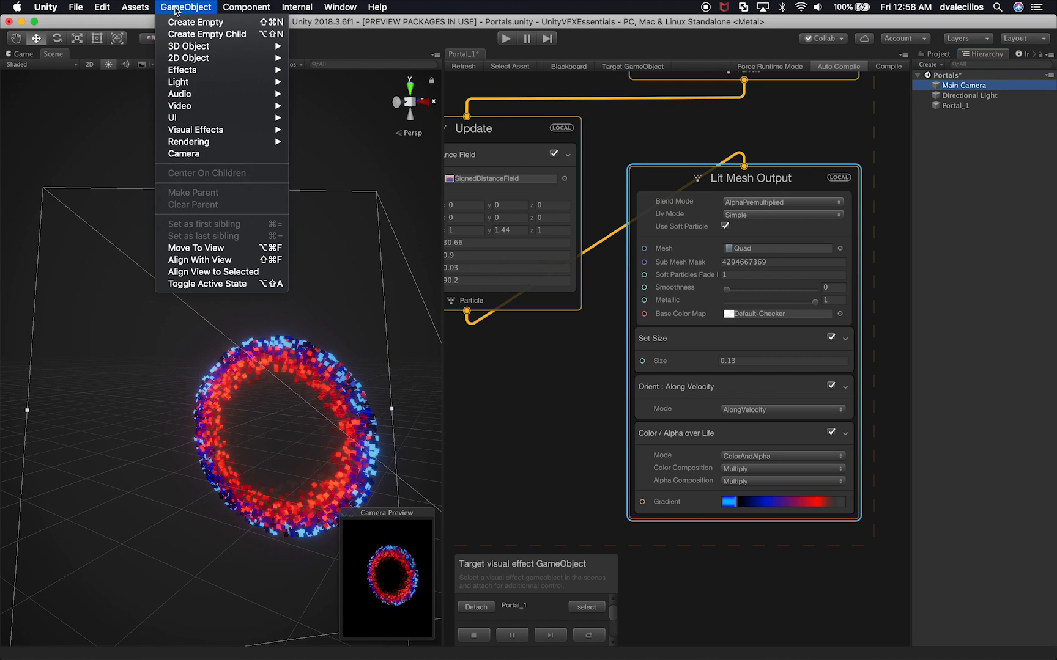
click(204, 260)
click(11, 55)
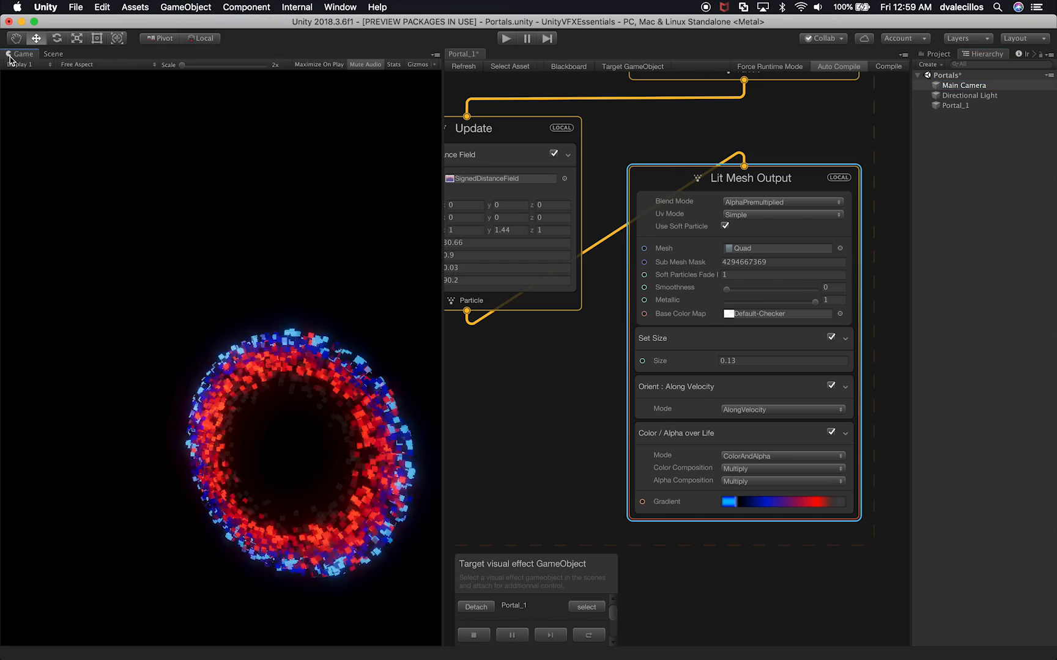
Tilt the Scene view slightly, realign the Main Camera with it and check the new framing in the Game view
click(45, 55)
alt+drag(229, 226, 243, 279)
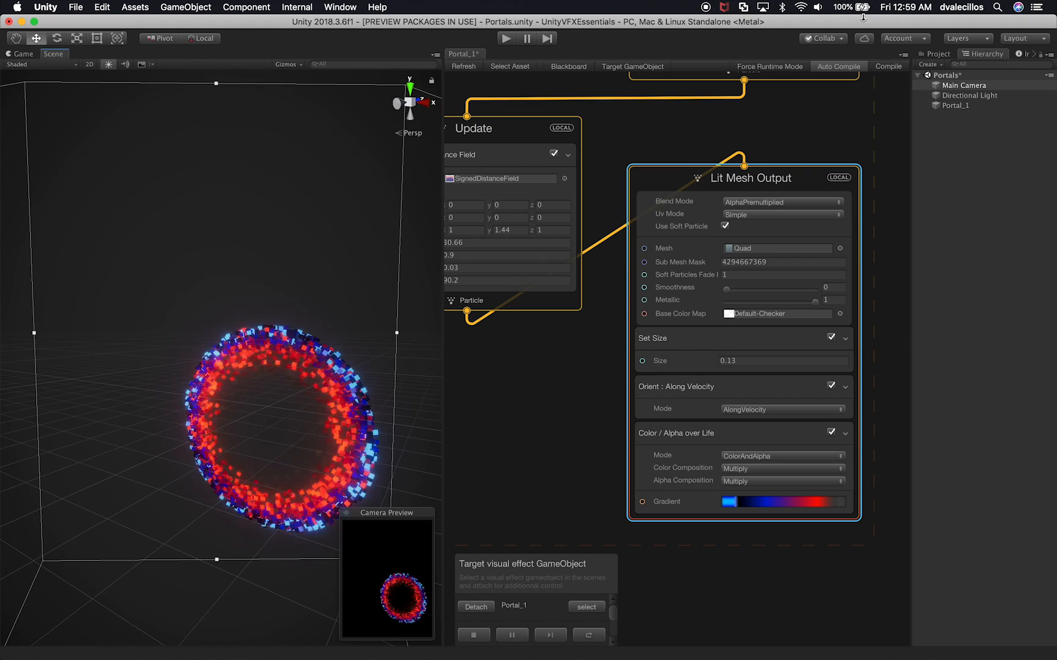
click(169, 1)
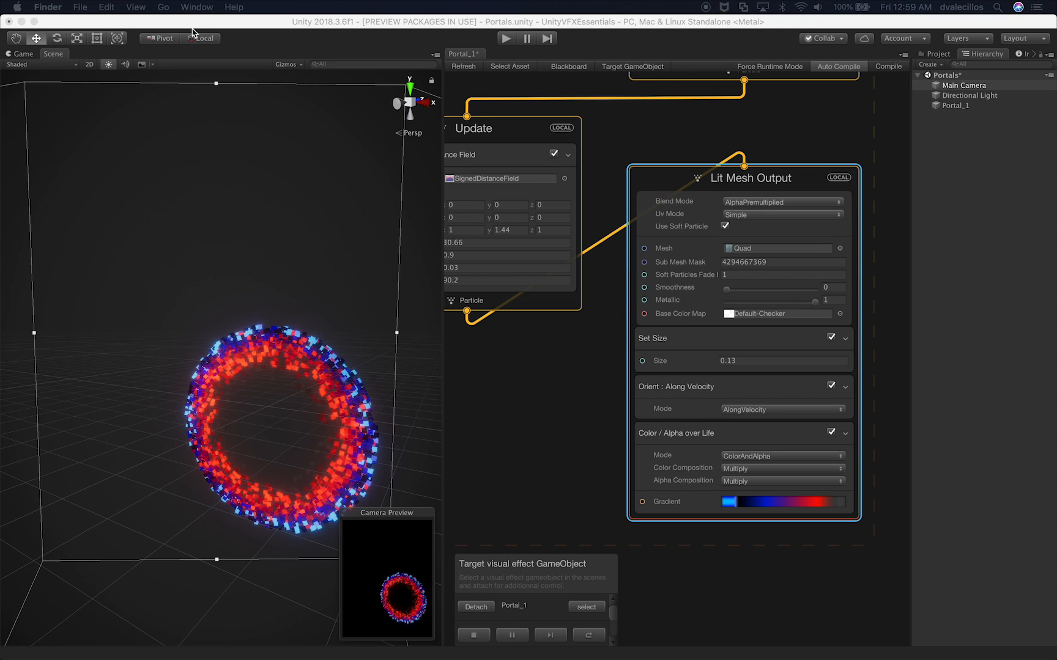
click(192, 29)
click(185, 7)
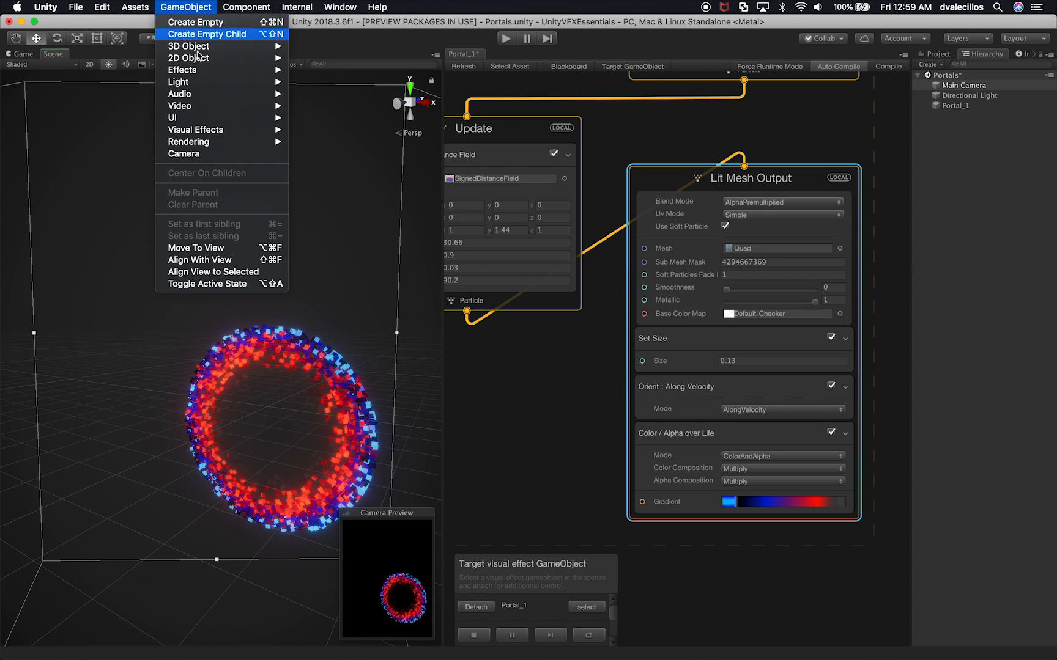
click(213, 259)
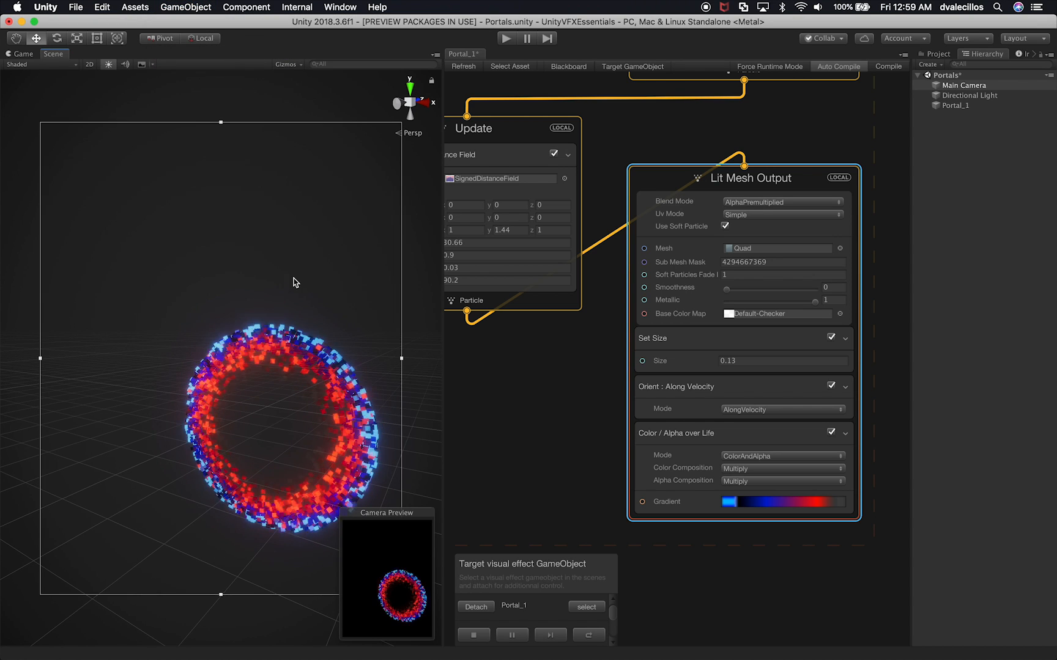
click(23, 54)
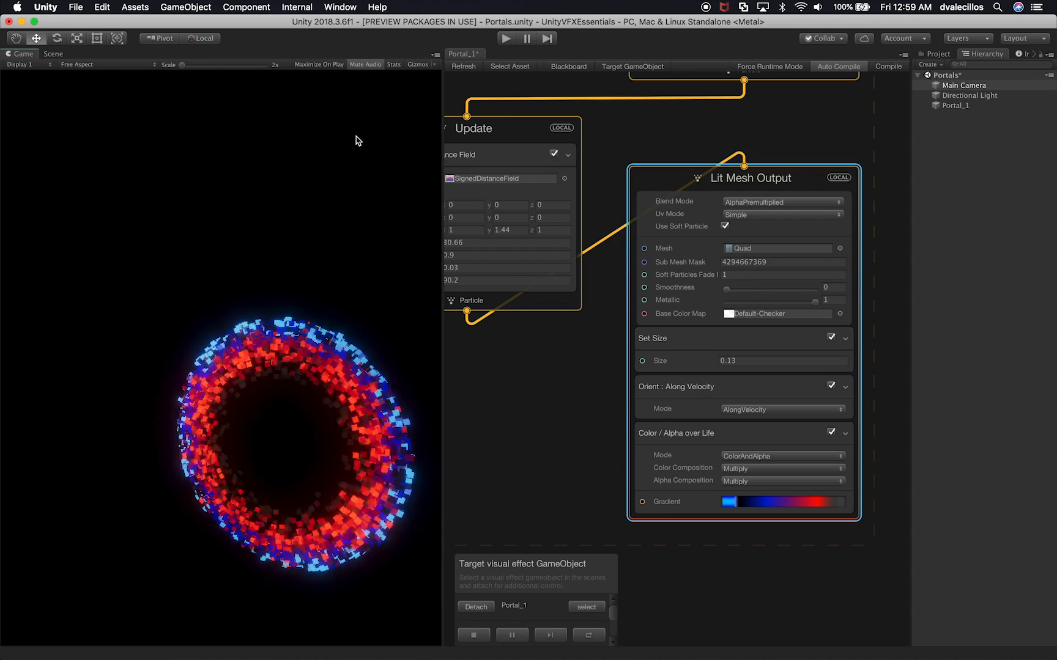
Duplicate the Portal_1 object and rename the copy Portal_2
click(969, 105)
key(super+d)
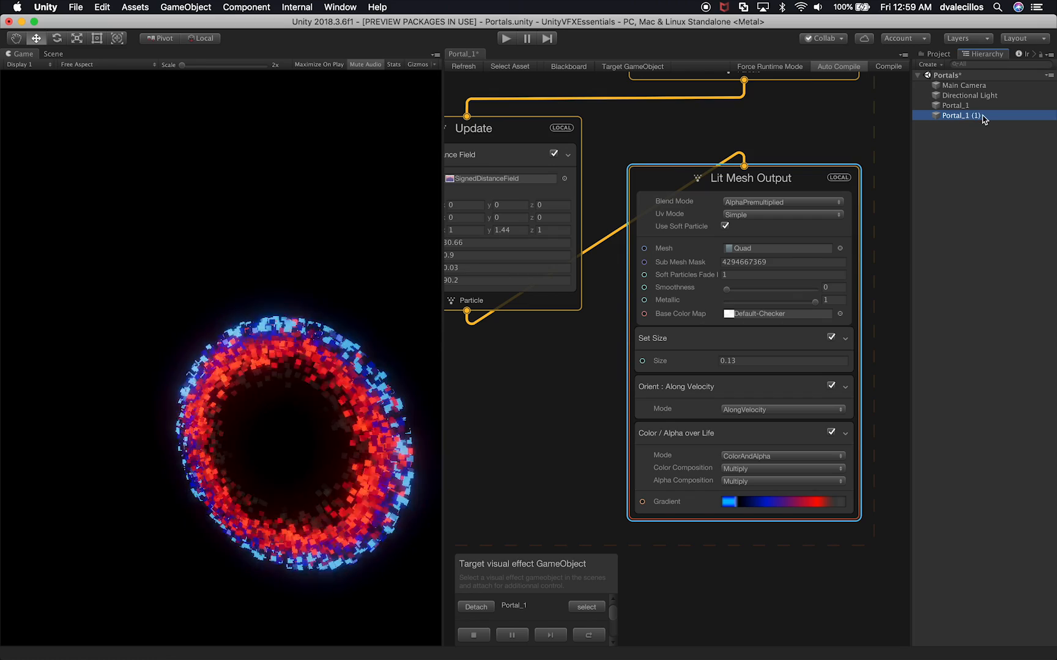
click(977, 115)
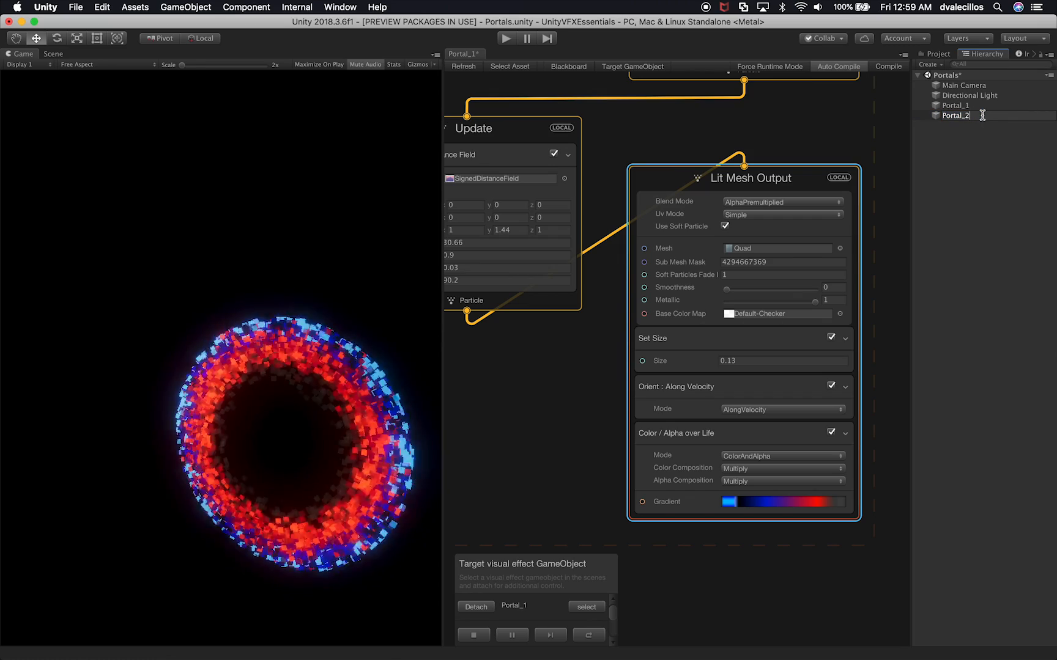
key(Return)
Move Portal_2 along its X axis away from Portal_1 and raise it well above, checking the placement in the Game view
click(52, 54)
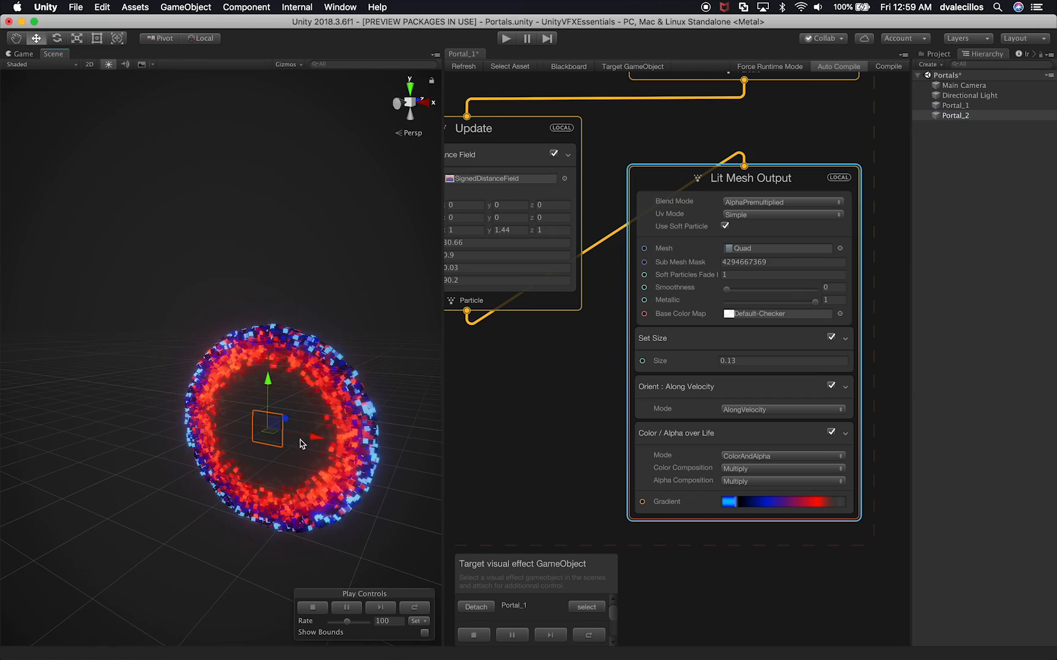
drag(295, 438, 137, 406)
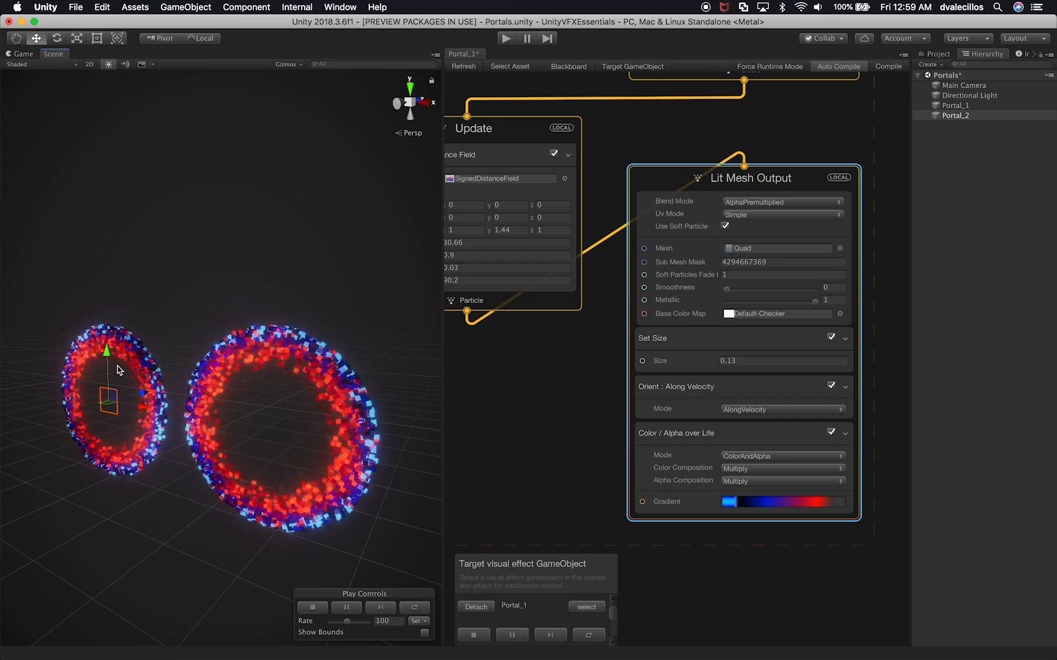
drag(117, 360, 107, 161)
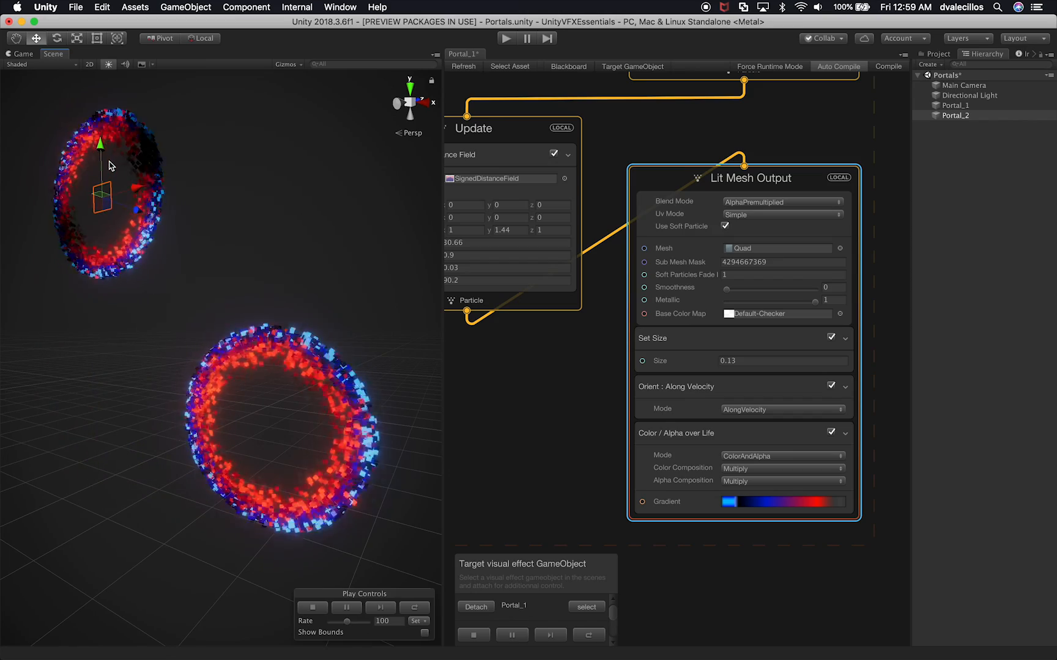
click(23, 53)
click(53, 54)
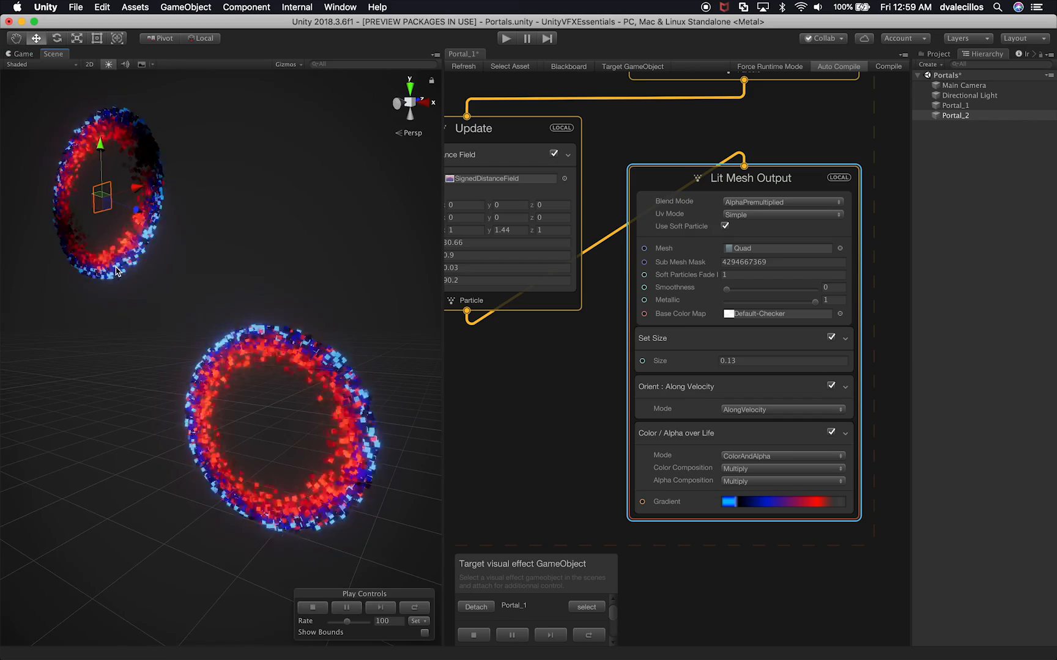
Rotate Portal_2 about its vertical axis to face the camera, nudge it sideways and check it in the Game view
key(e)
drag(153, 195, 226, 217)
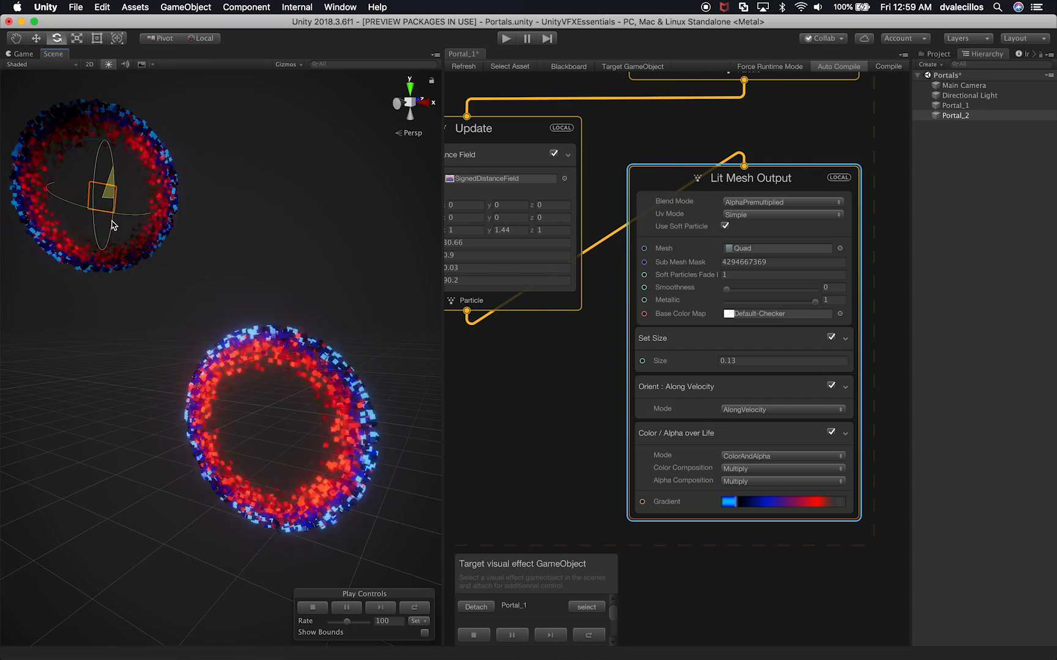
key(w)
alt+drag(119, 221, 233, 304)
scroll(160, 233, down, 4)
drag(35, 189, 53, 200)
alt+drag(205, 243, 124, 210)
middle_drag(251, 225, 279, 226)
alt+drag(279, 225, 238, 212)
scroll(238, 212, up, 3)
middle_drag(238, 212, 239, 237)
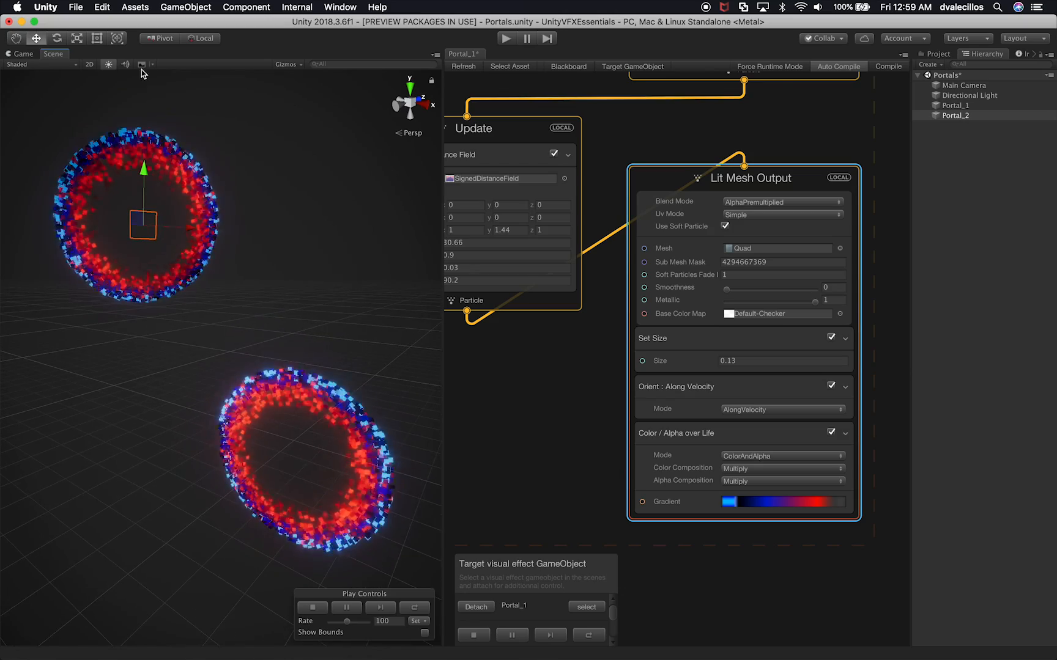
click(23, 55)
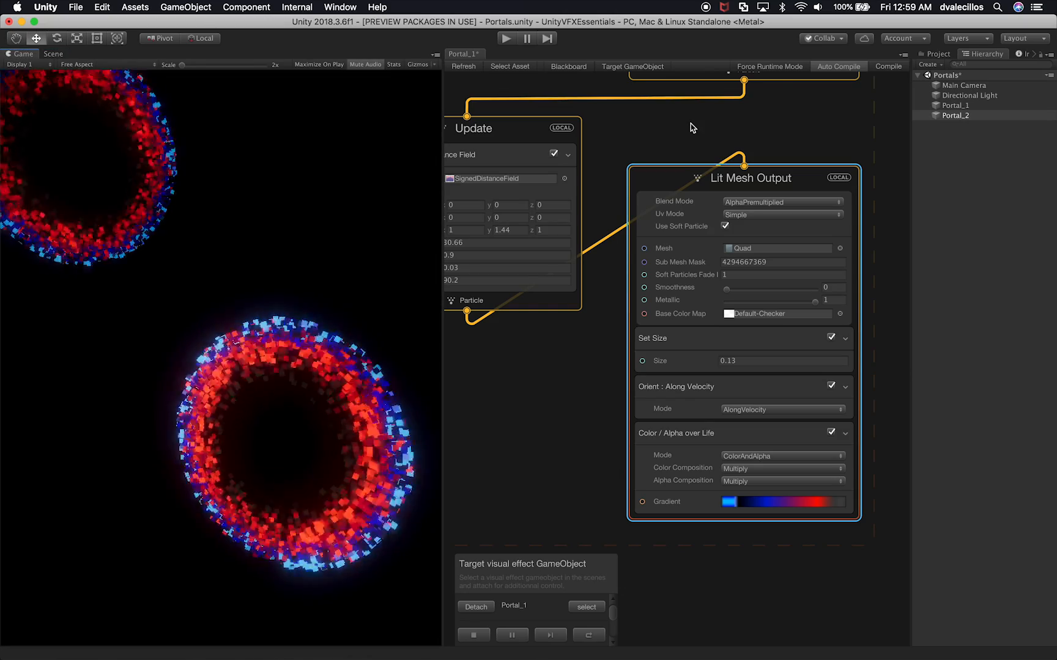
Widen the Main Camera's Field of View to about 78.7 and set its Y position to 3.5 so both portals fit
click(955, 85)
click(1018, 54)
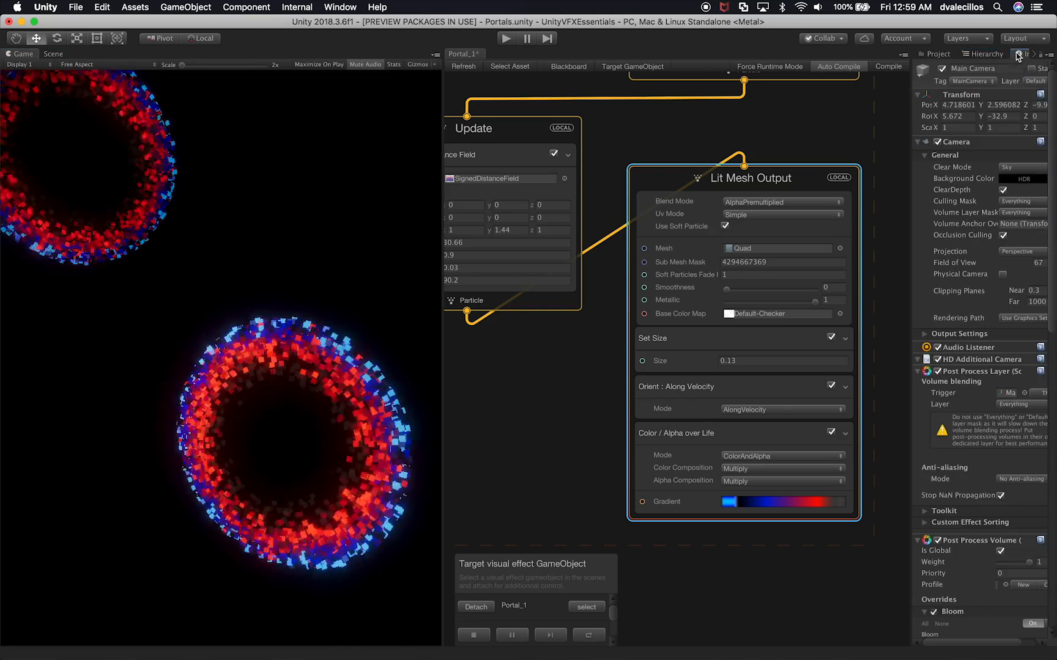
drag(1031, 263, 1047, 283)
mouse_move(982, 108)
mouse_down()
mouse_move(1011, 109)
mouse_move(995, 110)
mouse_up()
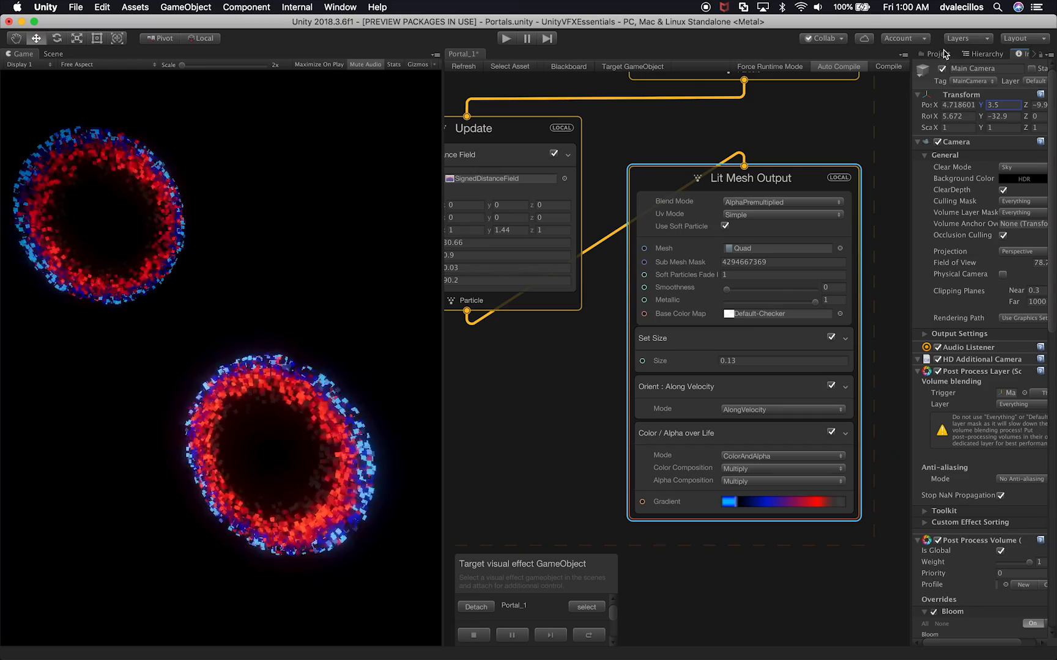
Duplicate Portal_2, rename the copy Portal_3 and show it in the Scene view
click(982, 55)
click(957, 116)
key(super+d)
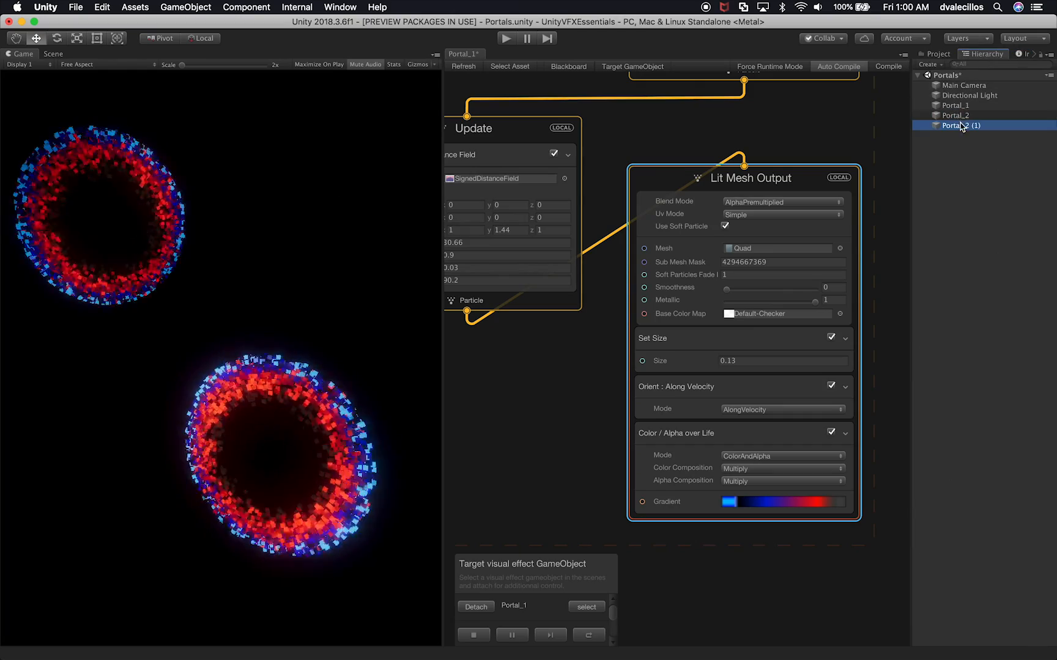
click(967, 126)
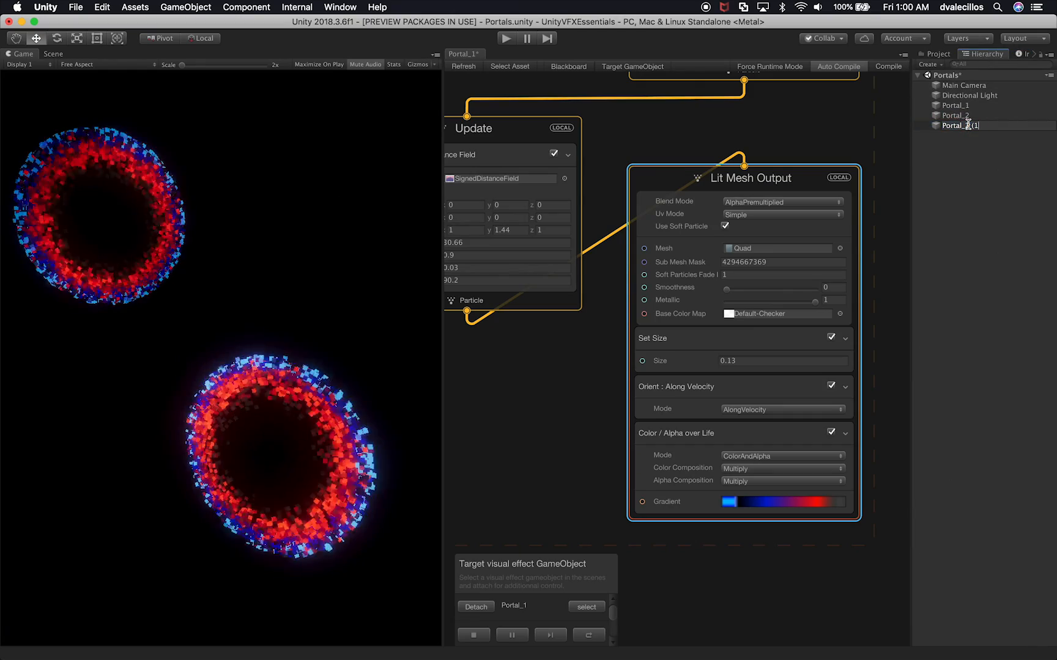
text(Portal_3)
key(Return)
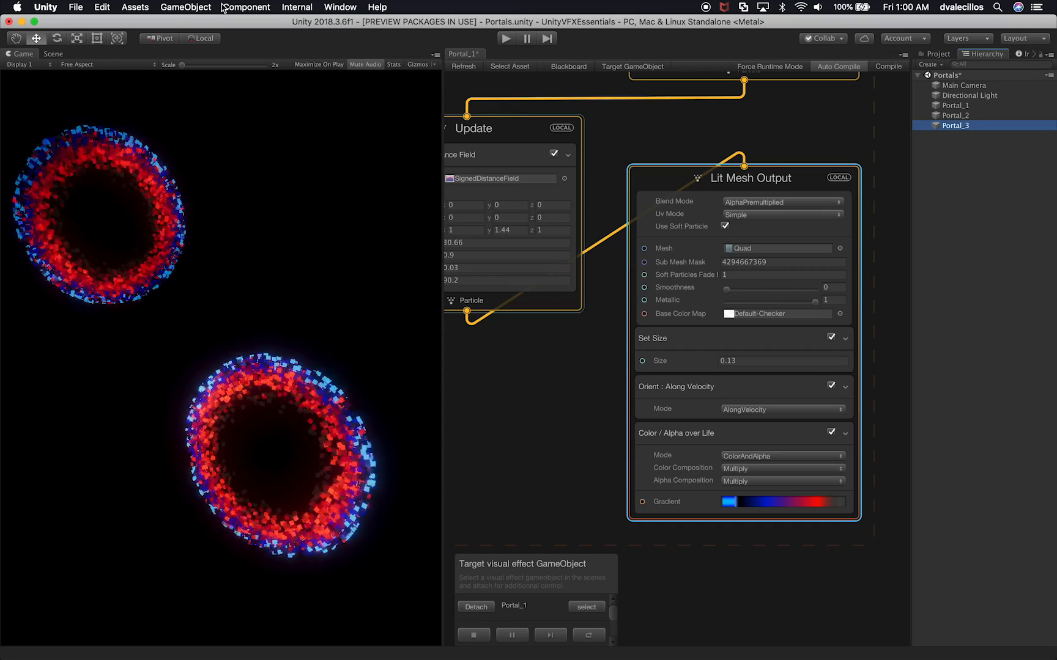
click(53, 54)
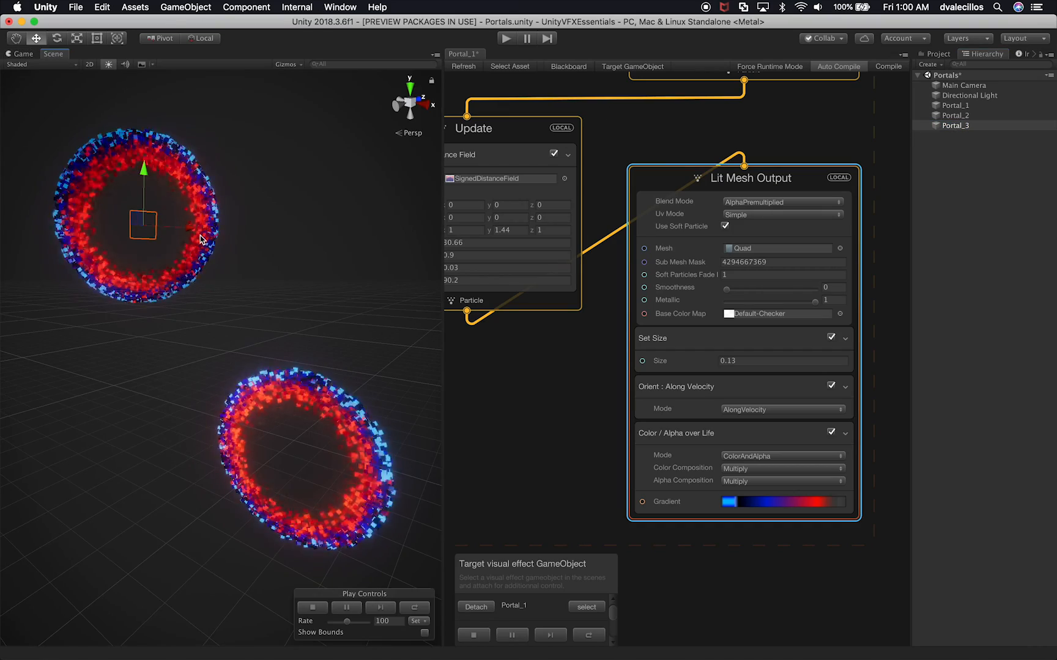
Delete the current Portal_3 object, duplicate Portal_1 in its place and rename the copy Portal_3
click(966, 182)
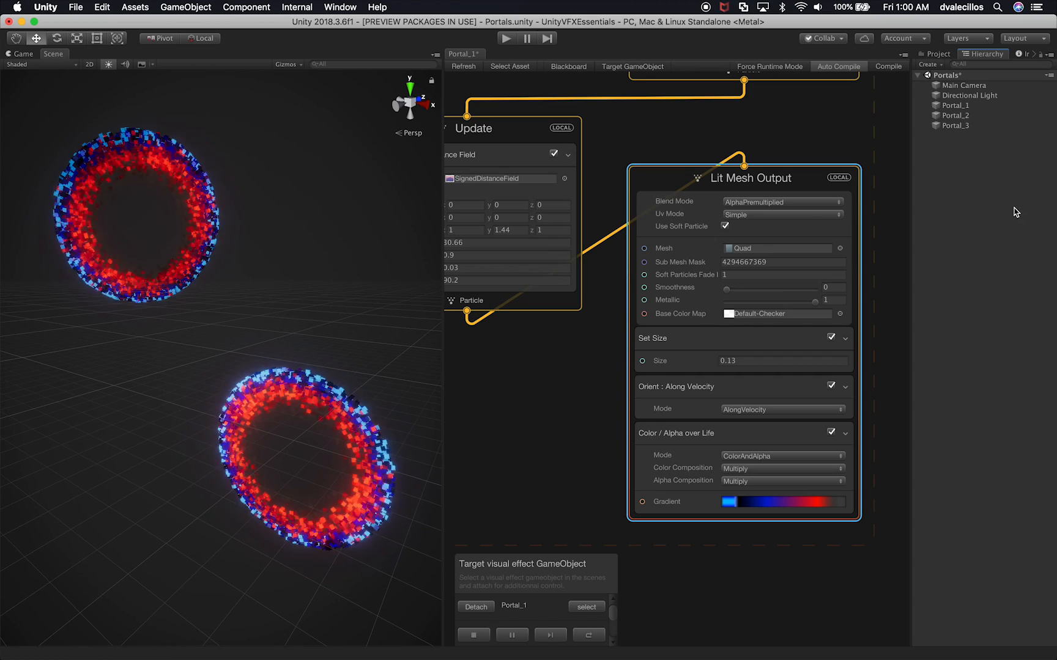
click(977, 126)
key(super+BackSpace)
click(970, 105)
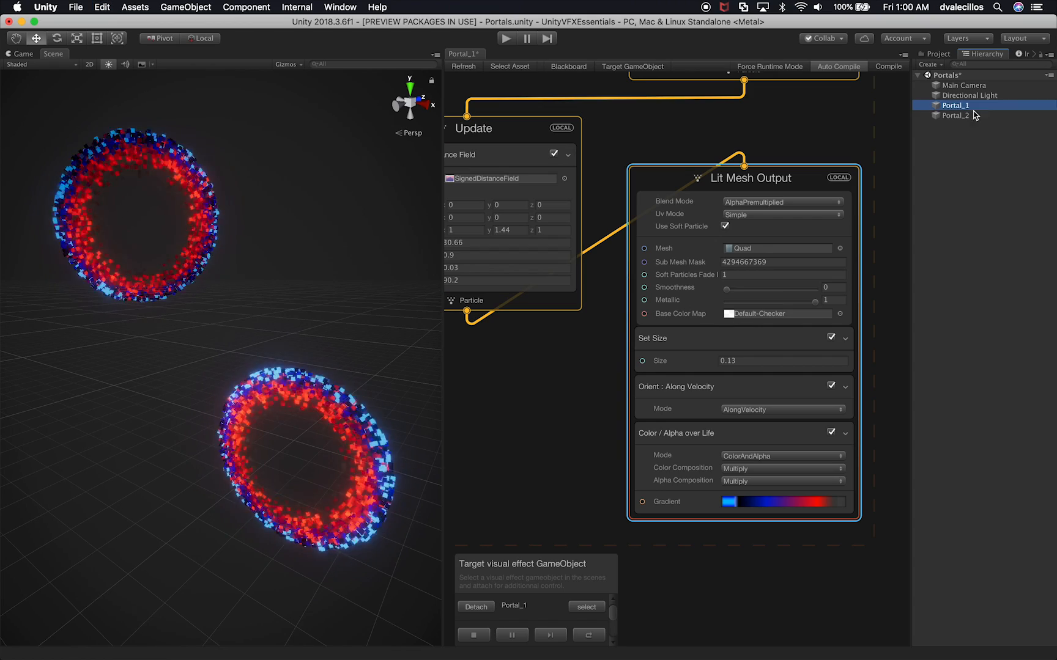
key(super+d)
click(975, 126)
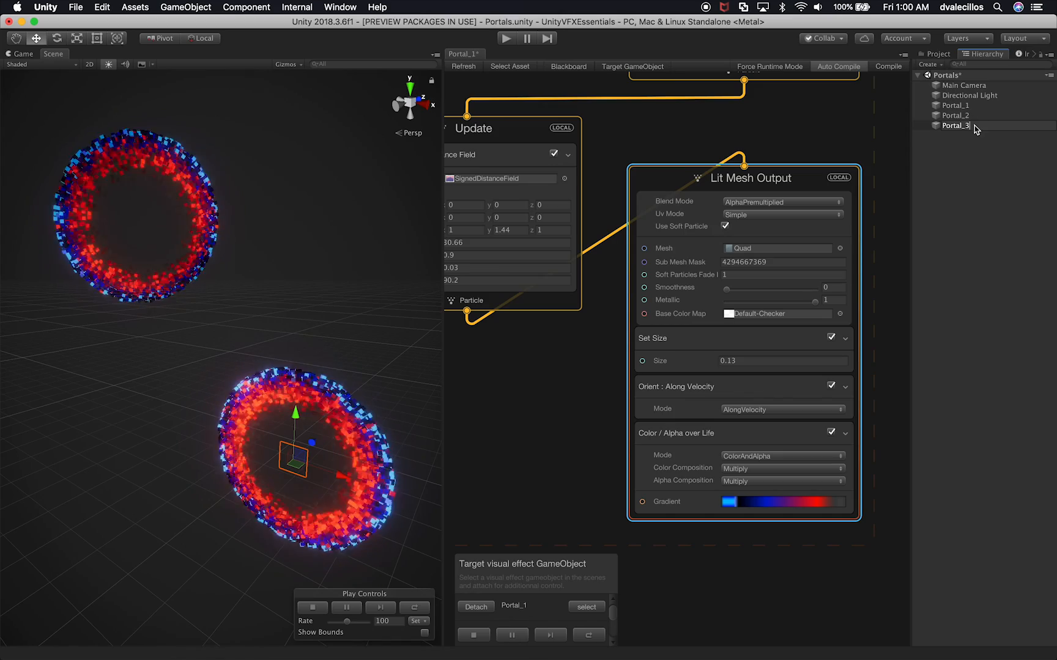
key(Return)
Raise Portal_3 well above Portal_1, level with Portal_2, and check the placement in the Game view
drag(297, 416, 299, 184)
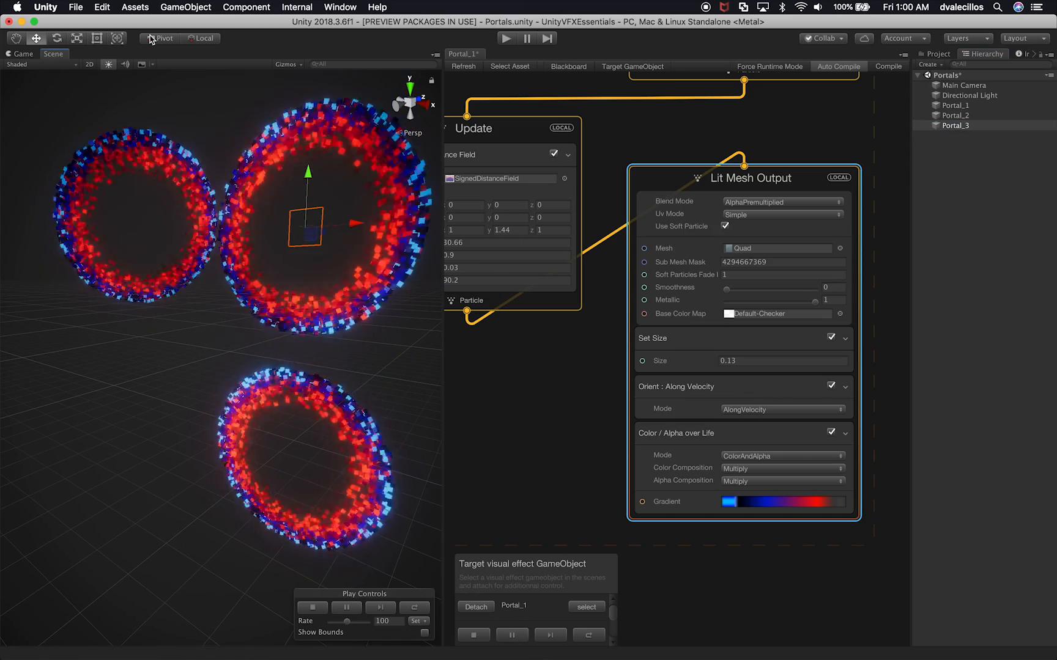
click(24, 54)
click(53, 53)
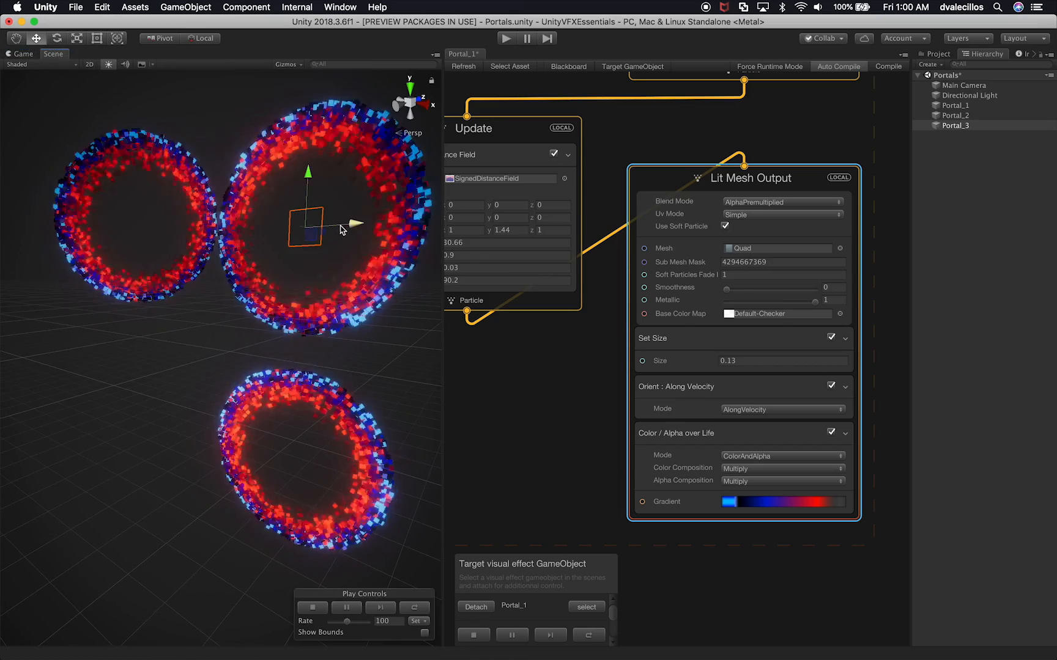
Scale Portal_3 down uniformly to about 0.81 and check its size in the Game view
key(e)
alt+drag(364, 243, 407, 264)
key(w)
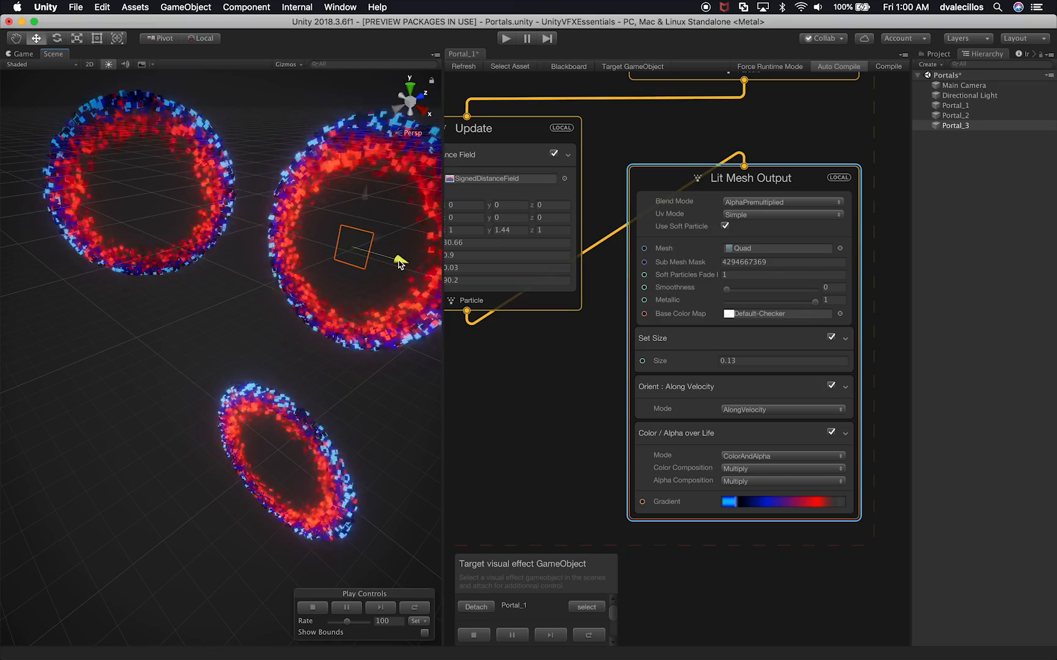
key(r)
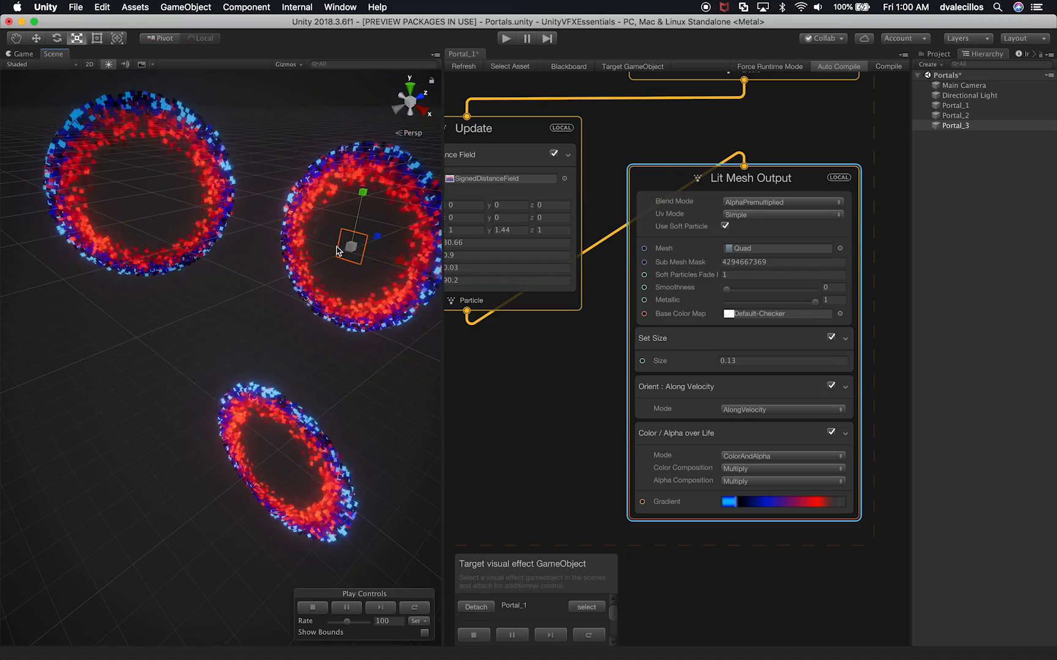
click(23, 53)
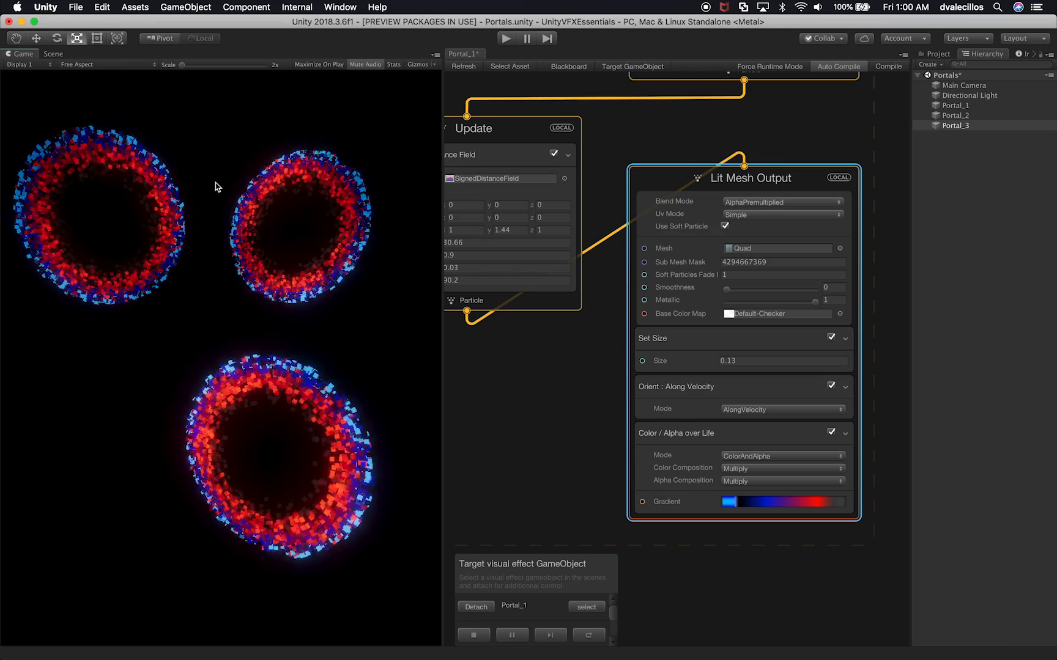
click(53, 54)
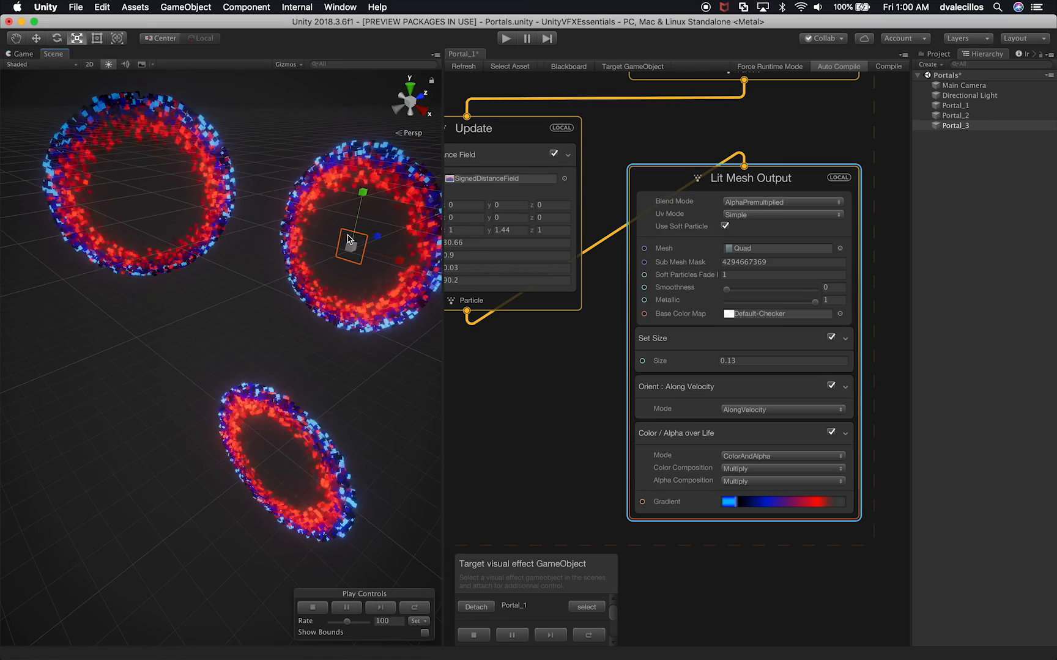
Widen Portal_3 to about 0.93 scale in X and shift it along X away from Portal_2, checking the Game view
key(z)
key(w)
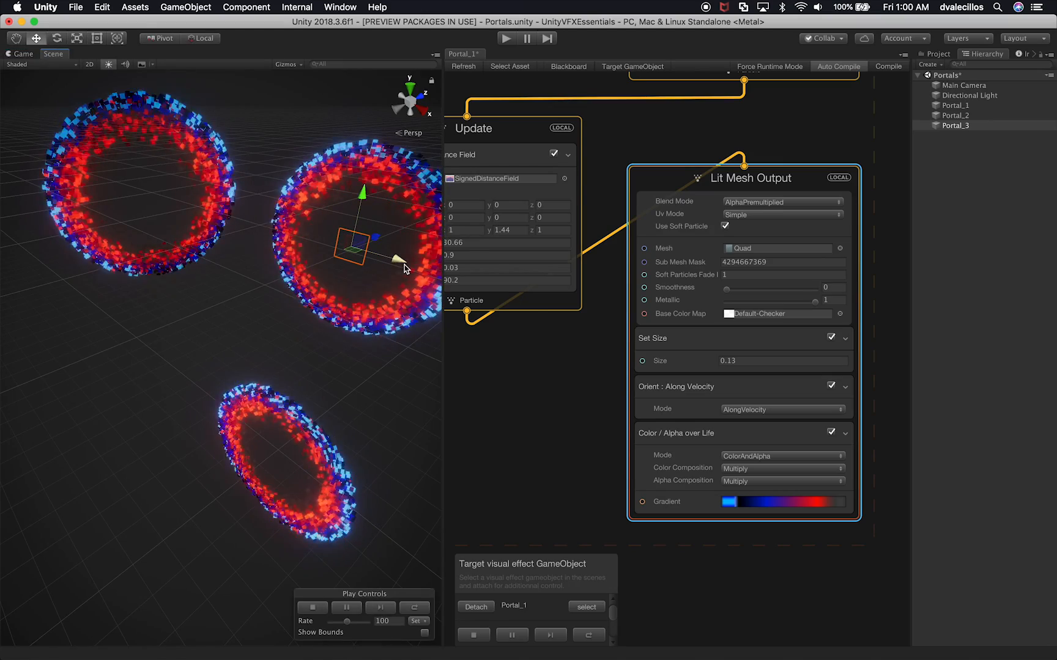
click(22, 54)
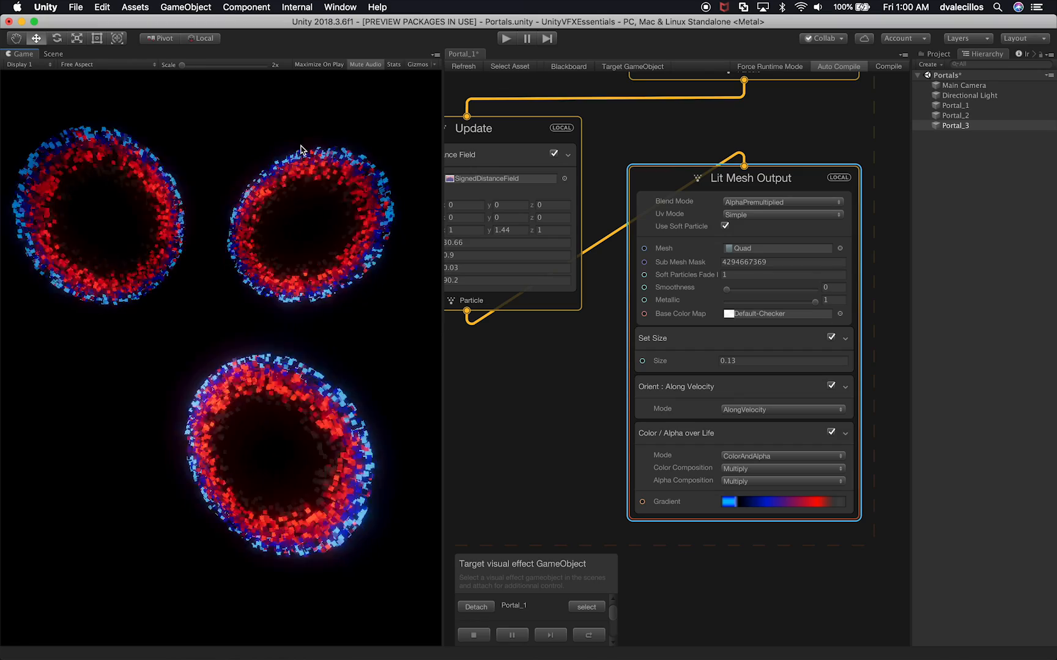
click(53, 54)
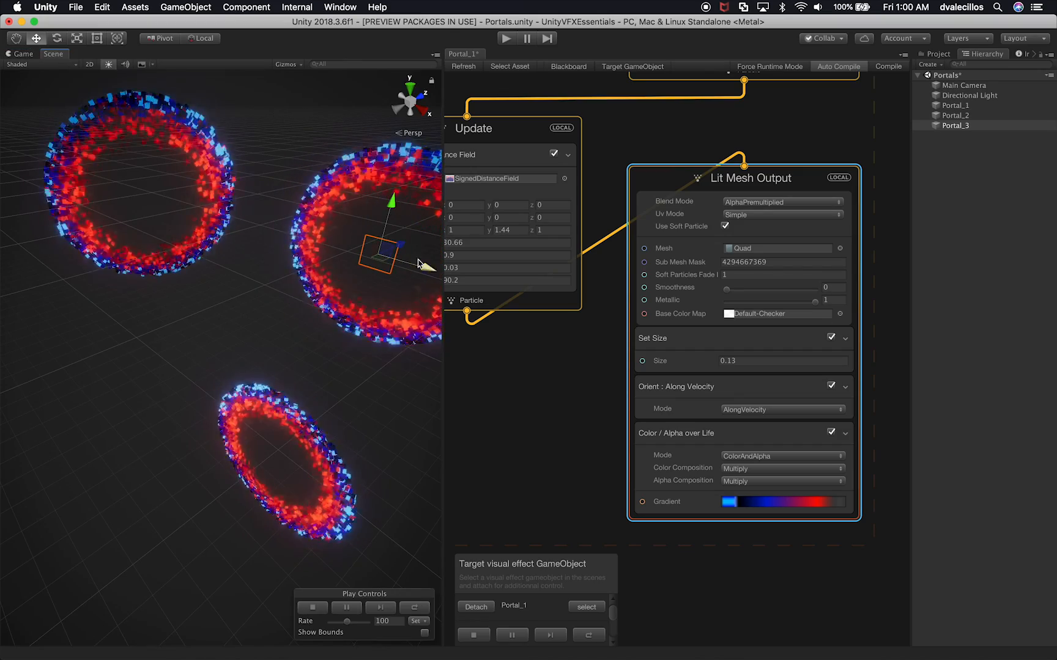
click(23, 54)
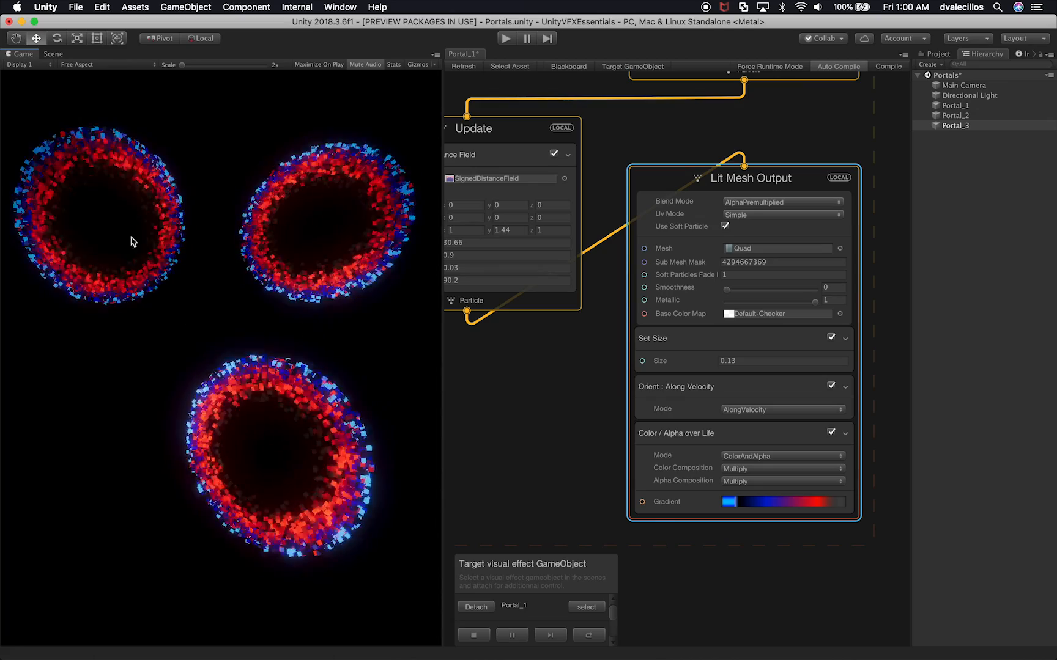
click(53, 55)
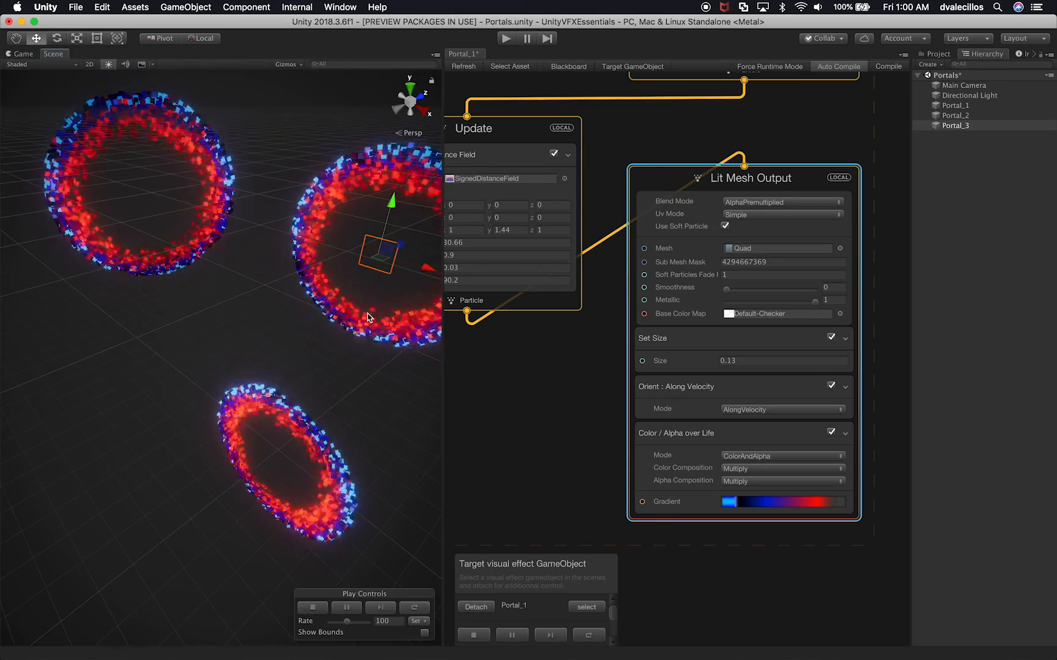
Rotate Portal_3 to face the camera with a slight tilt, checking the angle in the Game view
key(e)
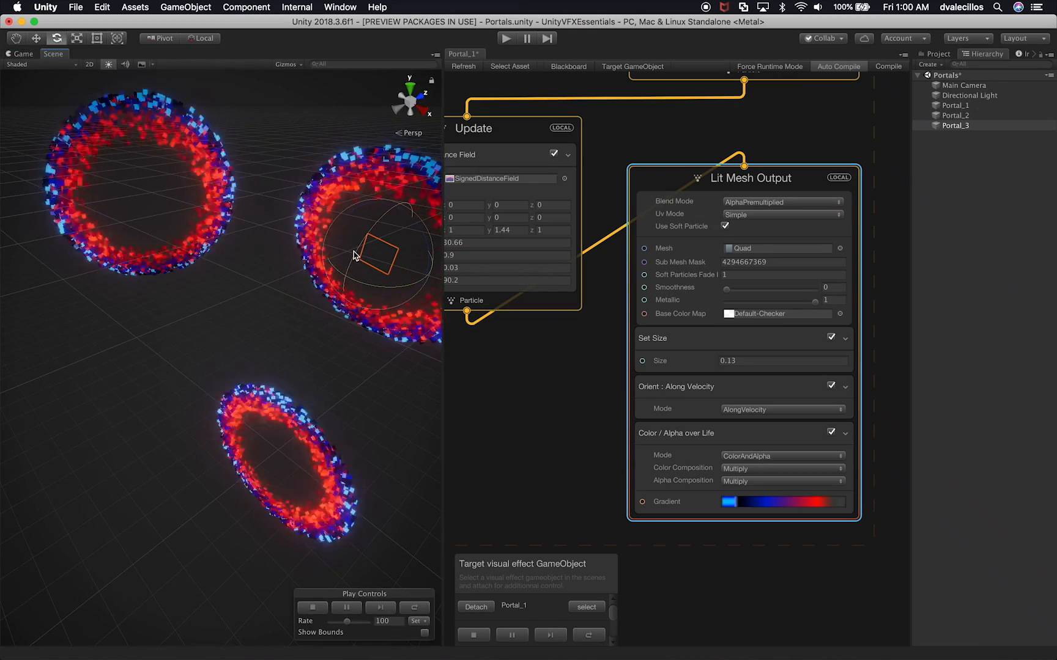
click(18, 55)
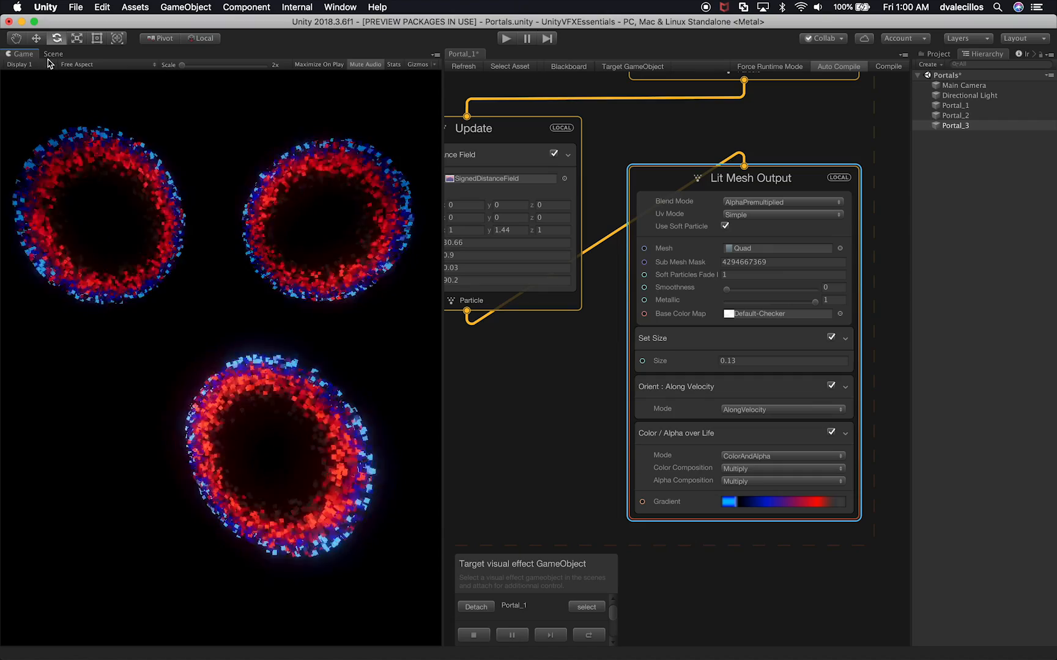
click(44, 58)
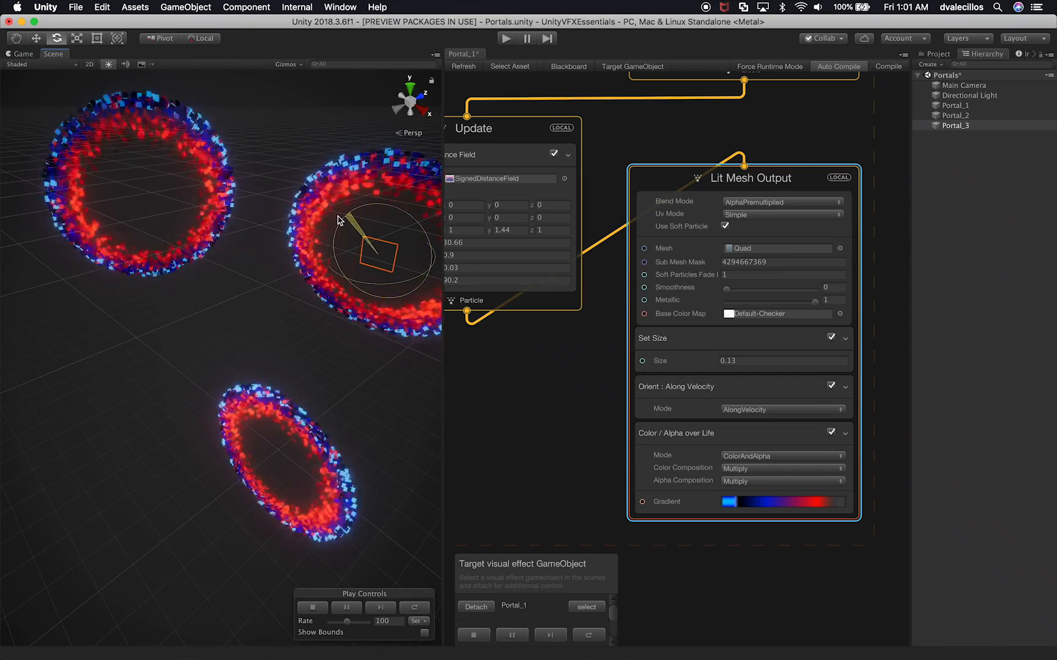
click(11, 55)
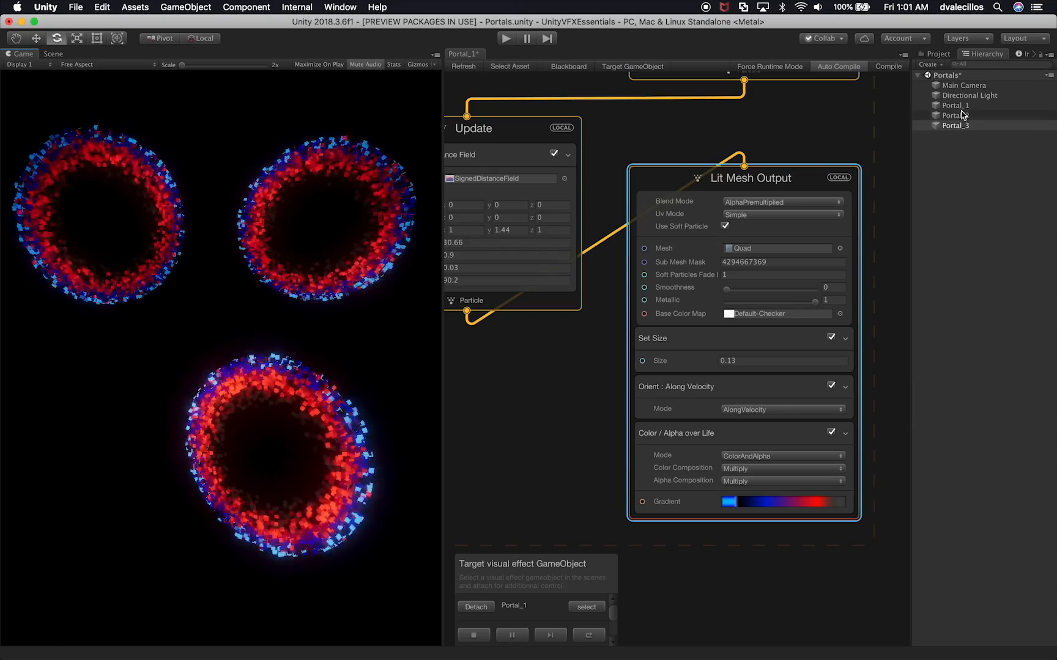
Duplicate the Portal_1 visual effect asset twice in the project's VisualEffects folder
click(937, 54)
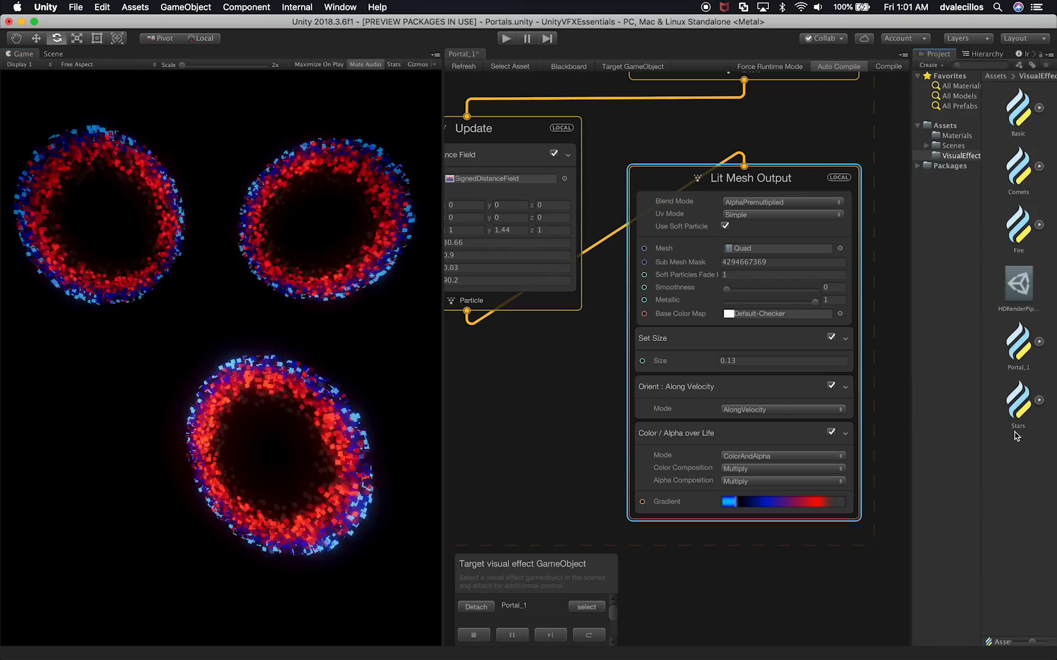
click(1020, 370)
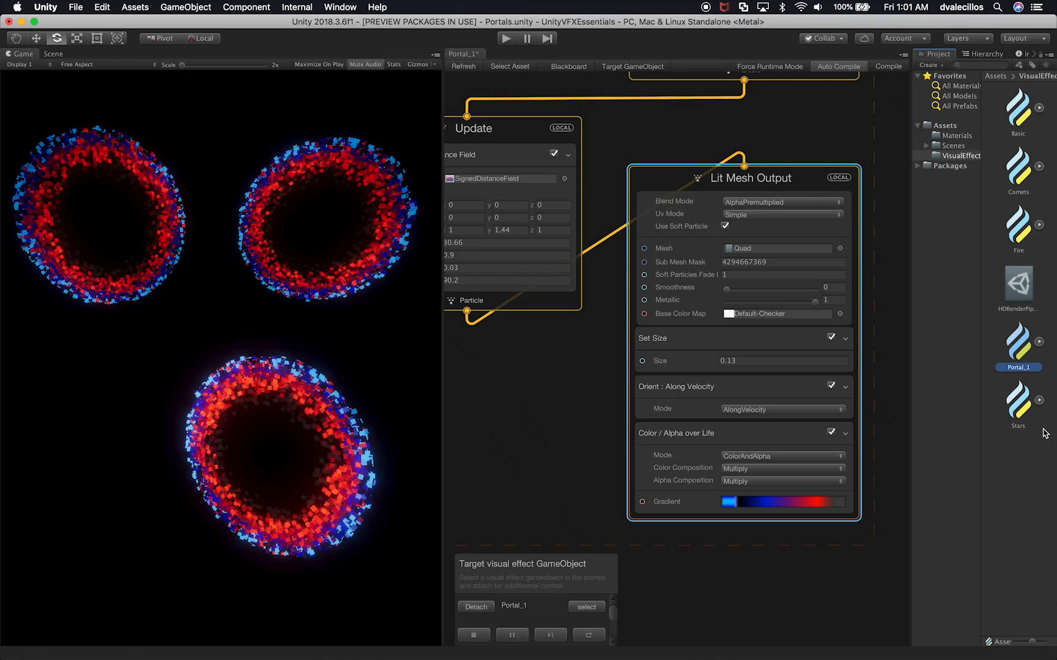
key(super+d)
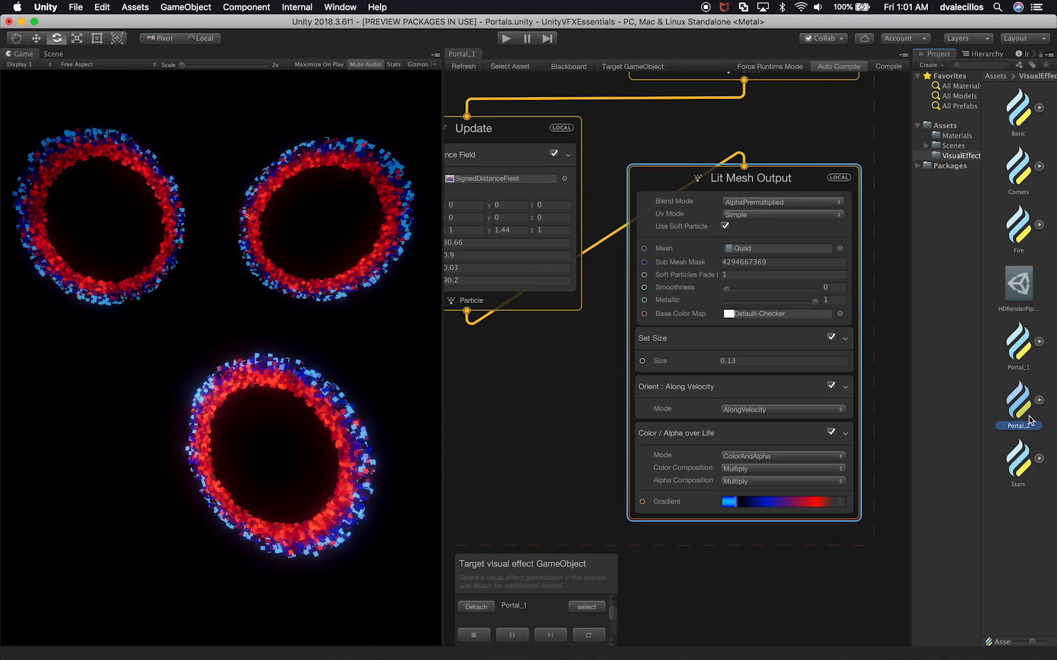
key(super+d)
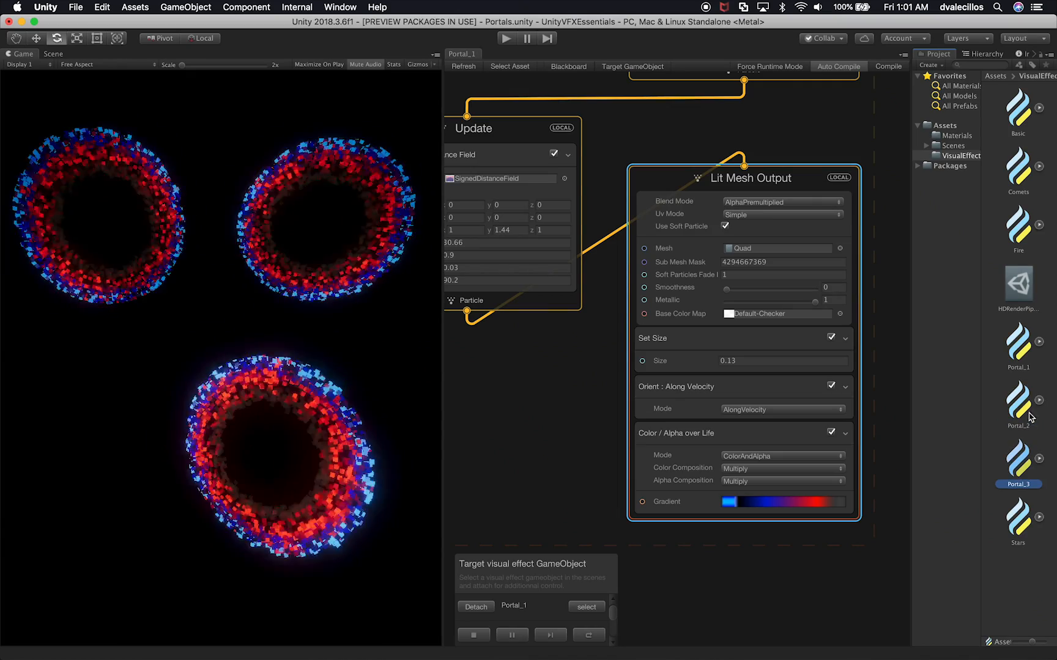
Assign the Portal_2 visual effect asset as the Asset Template of the Portal_2 object
click(984, 54)
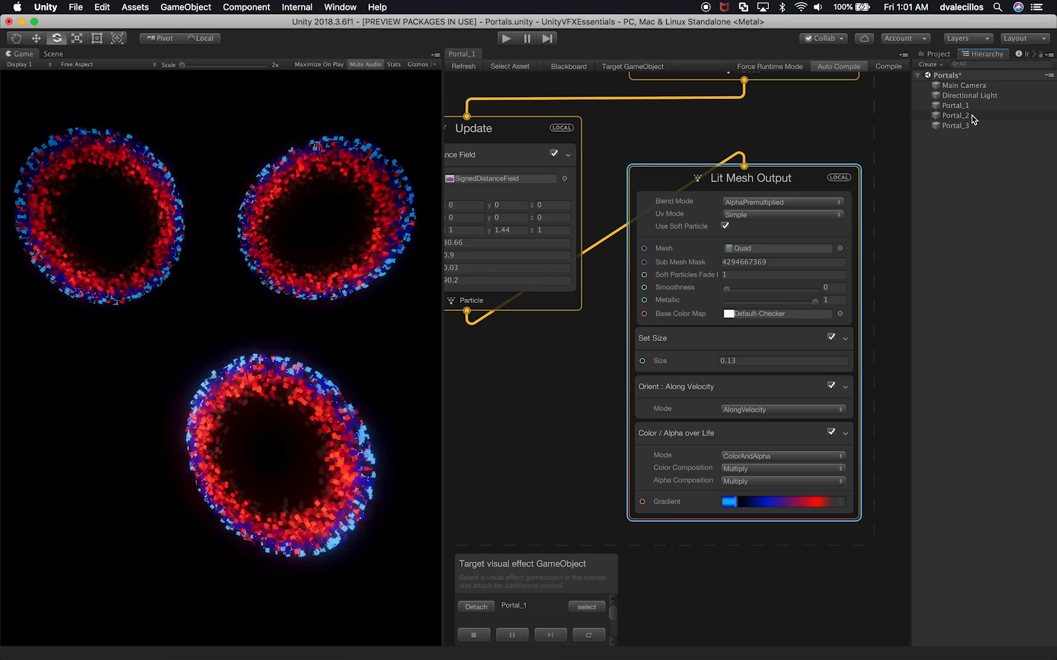
click(973, 117)
click(1020, 54)
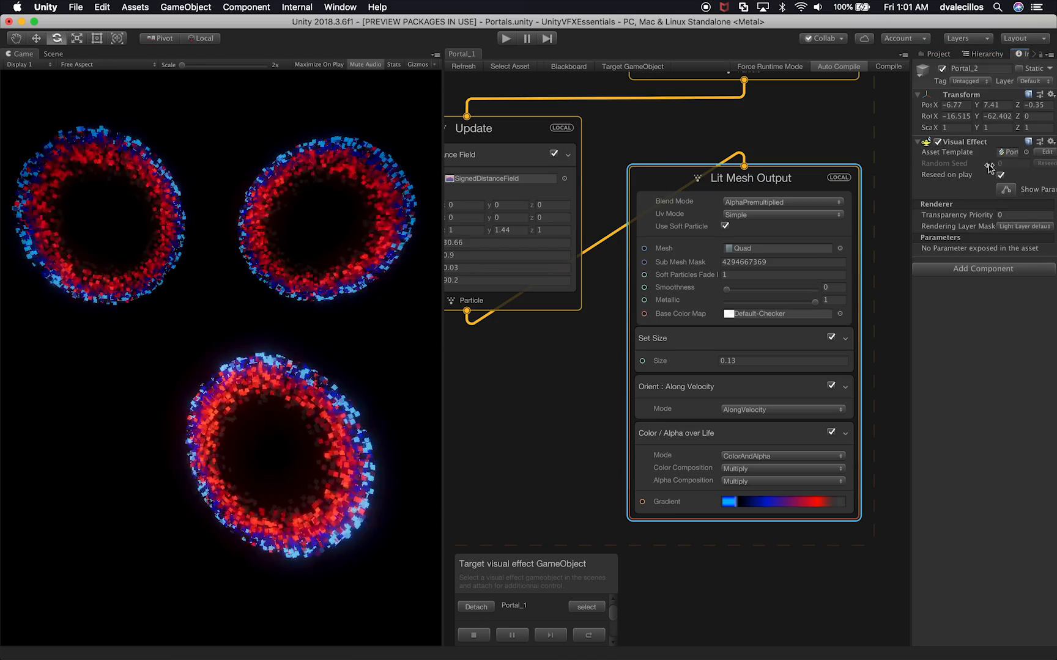
click(1025, 152)
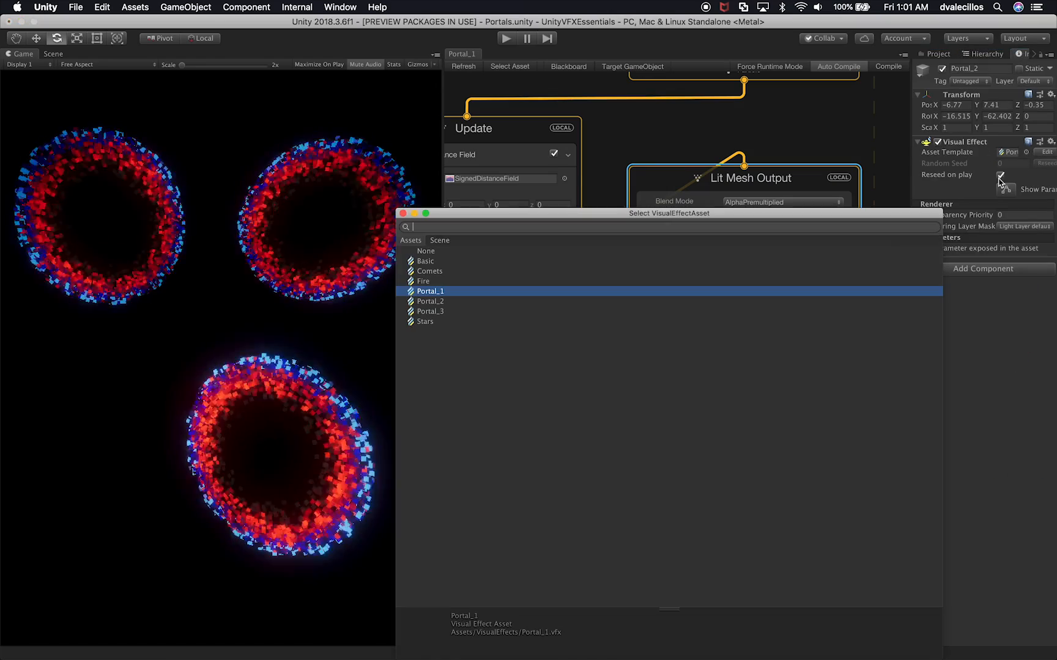
double_click(479, 303)
Assign the Portal_3 visual effect asset as the Asset Template of the Portal_3 object
click(980, 56)
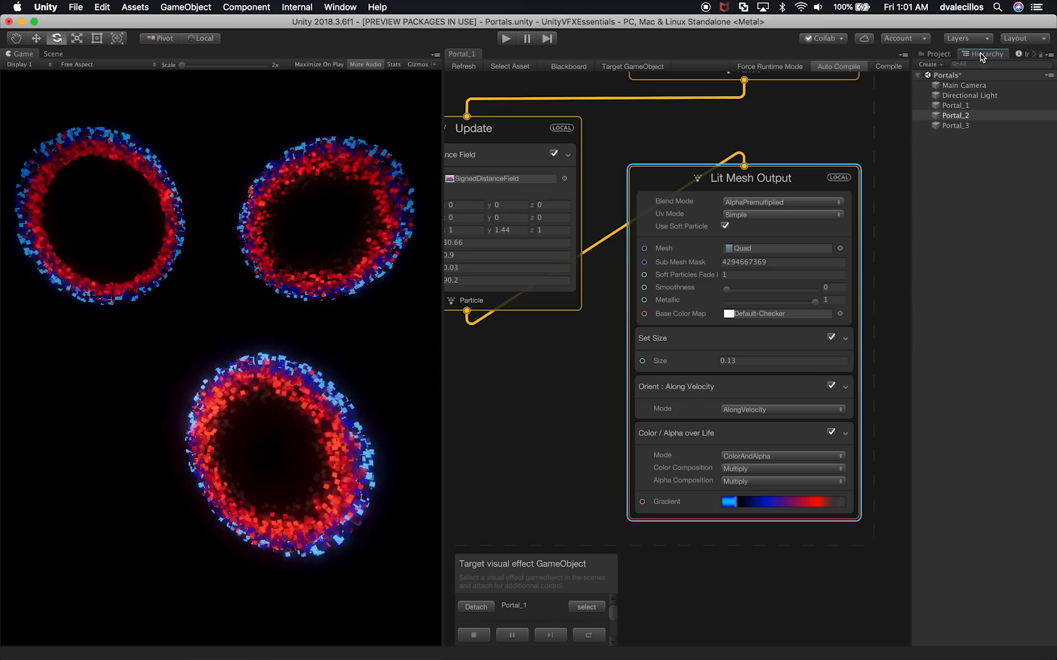
click(962, 126)
click(1020, 54)
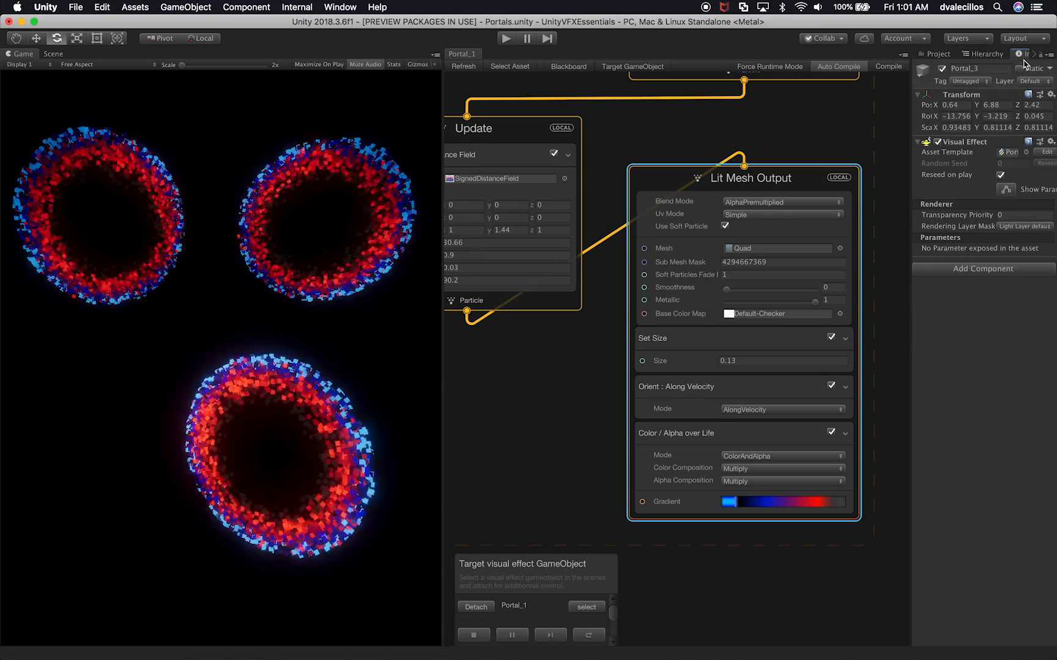
click(1025, 152)
double_click(460, 329)
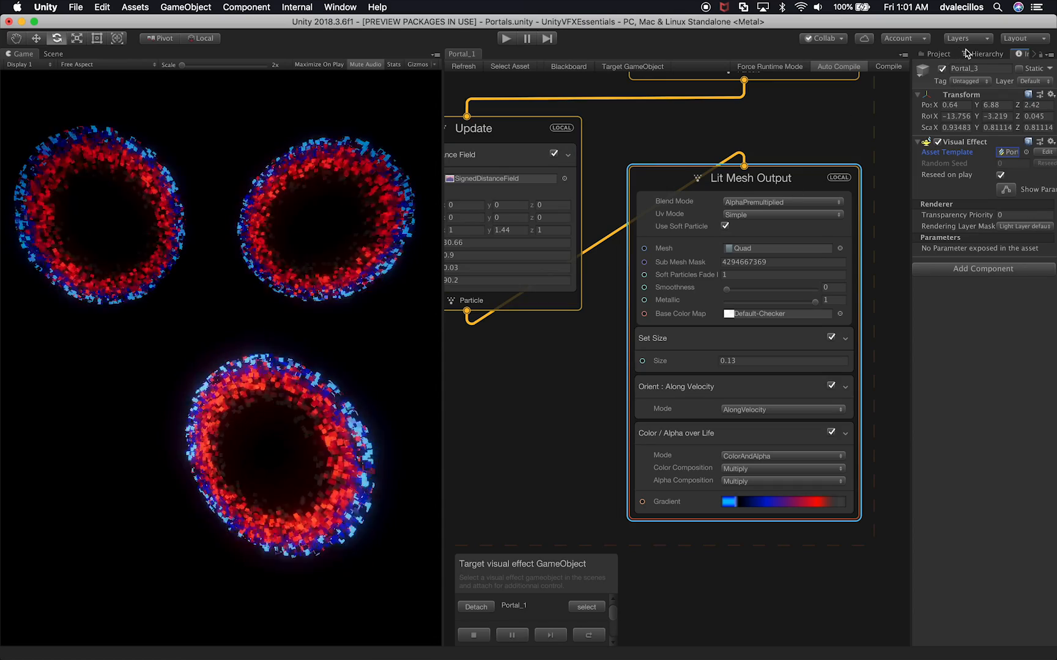
Open the Portal_2 object's visual effect graph for editing
click(983, 54)
click(982, 115)
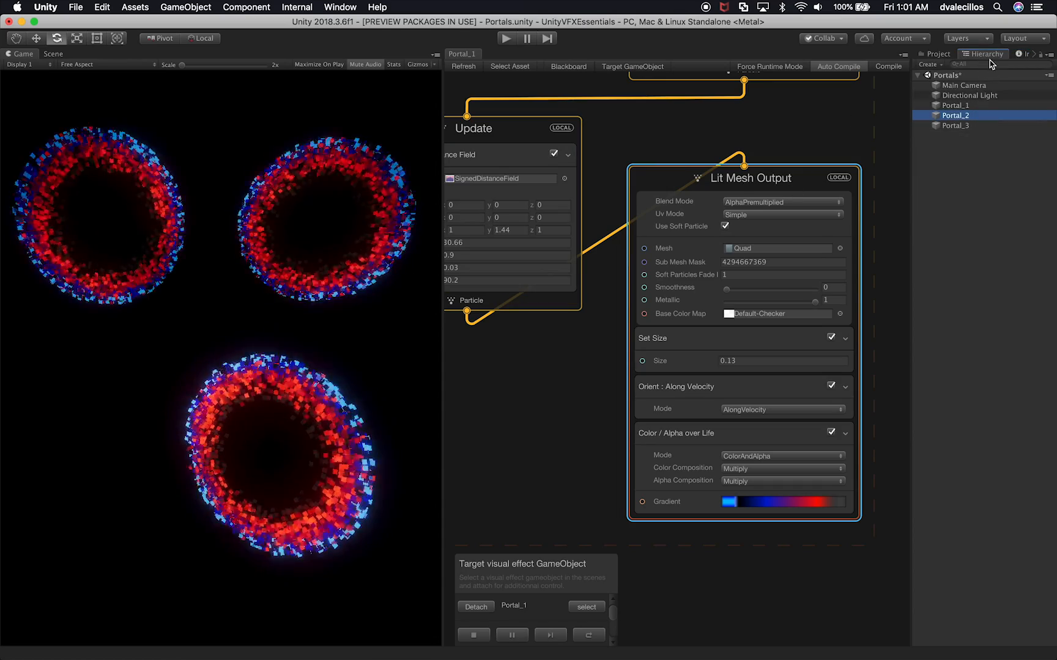
click(1021, 54)
click(1045, 152)
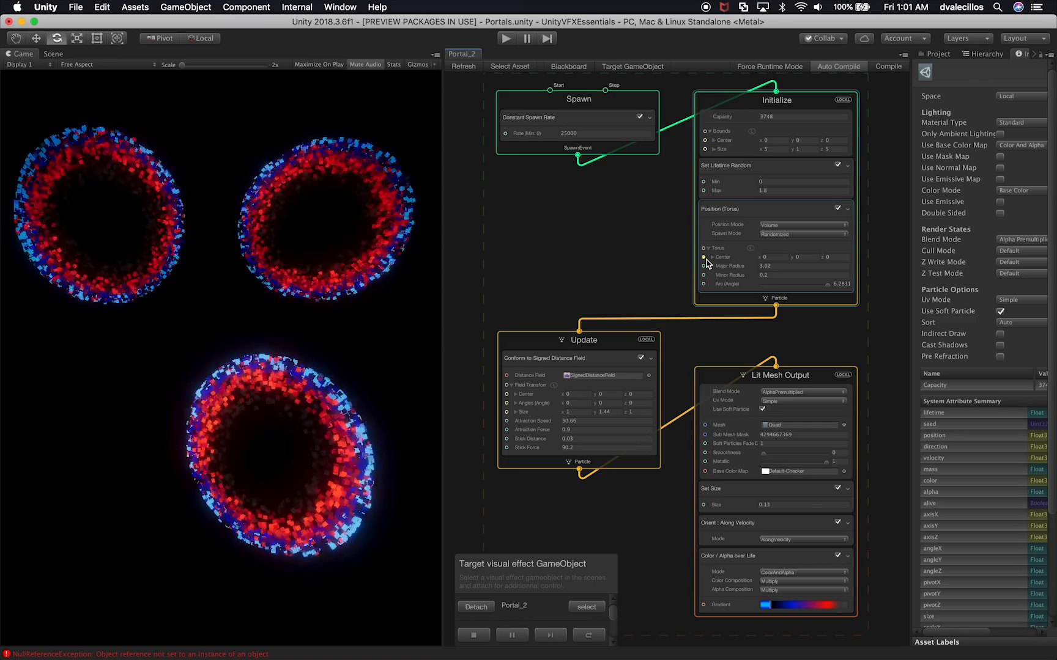
Recolor the blue key at 9.4% of Portal_2's Color / Alpha over Life gradient to magenta, RGB 186, 0, 191
alt+drag(651, 519, 657, 396)
scroll(754, 461, up, 5)
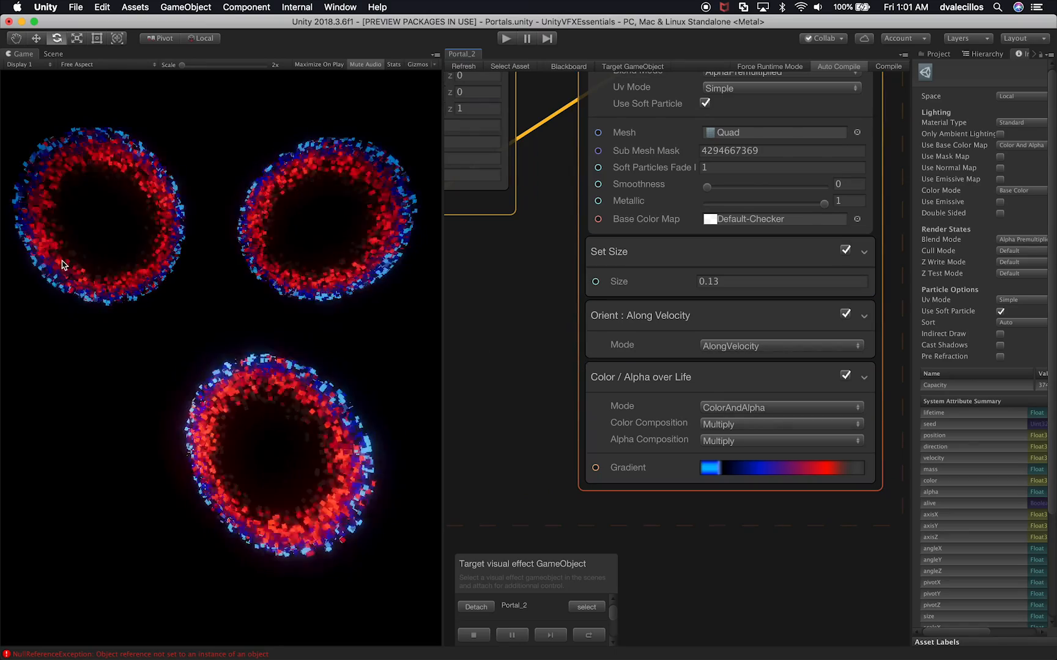
click(713, 469)
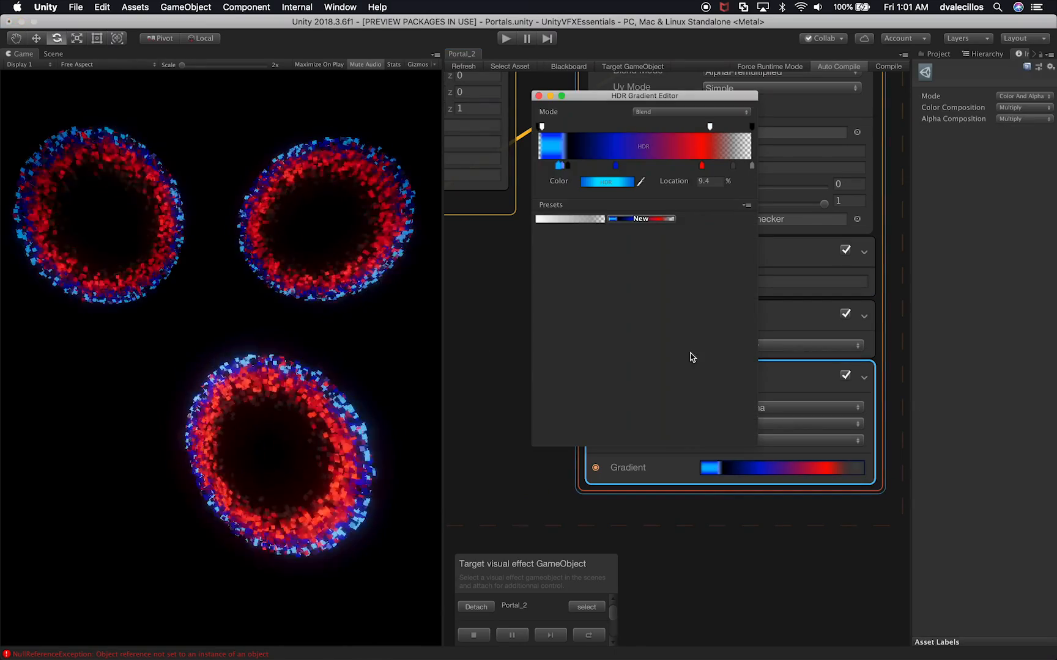
click(595, 182)
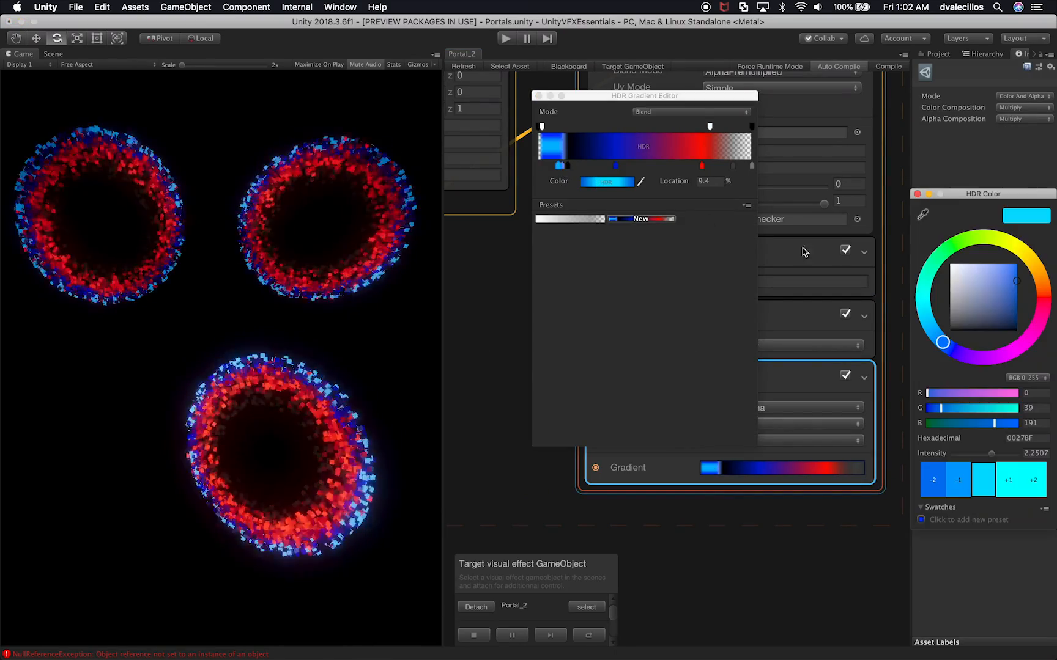
click(1005, 245)
drag(1005, 245, 1001, 240)
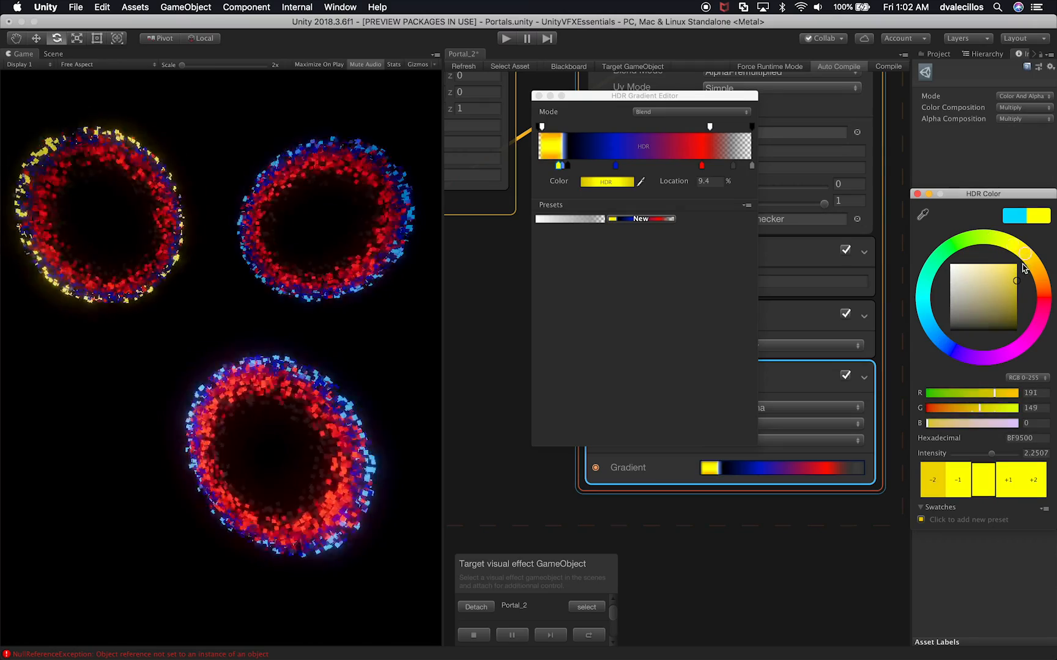
drag(947, 351, 994, 355)
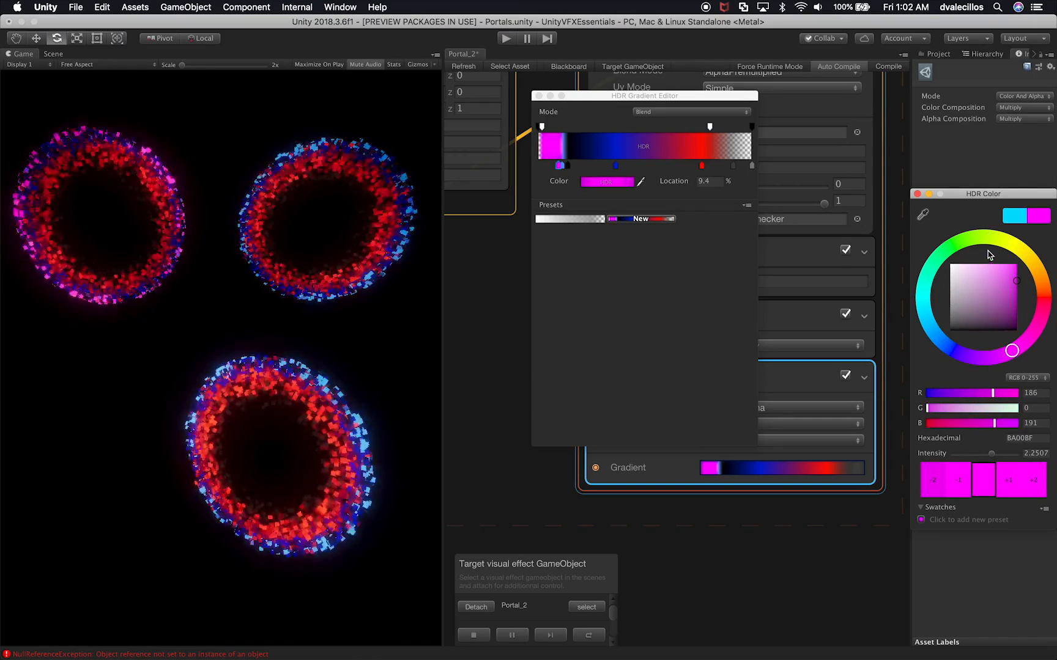
Recolor the key at 9.4% of Portal_2's Color / Alpha over Life gradient to white
click(1009, 247)
drag(1009, 282, 939, 255)
key(Return)
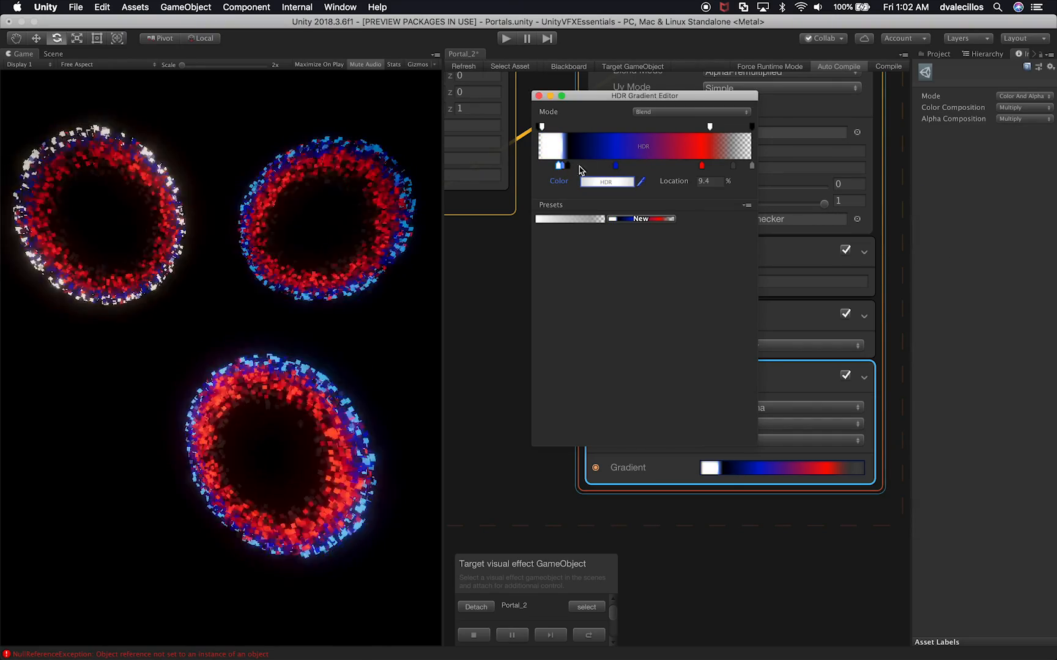
Recolor the blue key at 36.2% of Portal_2's gradient to dark yellow, RGB 209, 163, 0
click(616, 166)
click(617, 182)
drag(990, 249, 1014, 258)
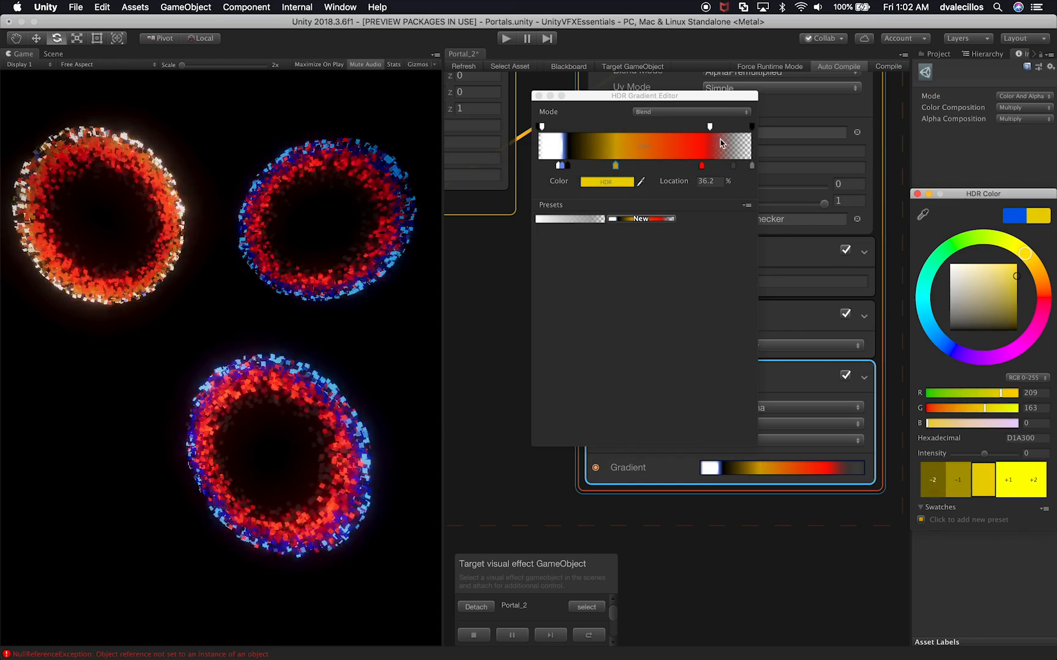
click(670, 280)
Recolor the red key of Portal_2's gradient to amber yellow, placing it at 77.6%
click(702, 165)
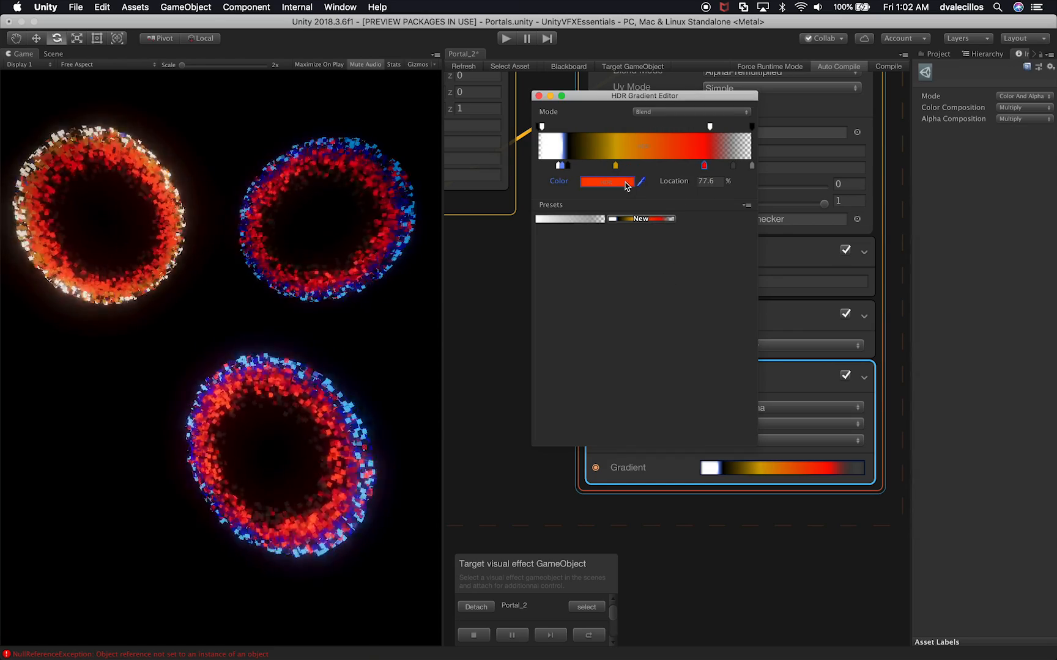
click(630, 183)
mouse_move(1029, 262)
mouse_down()
mouse_move(1045, 297)
mouse_move(1001, 254)
mouse_move(1024, 269)
mouse_up()
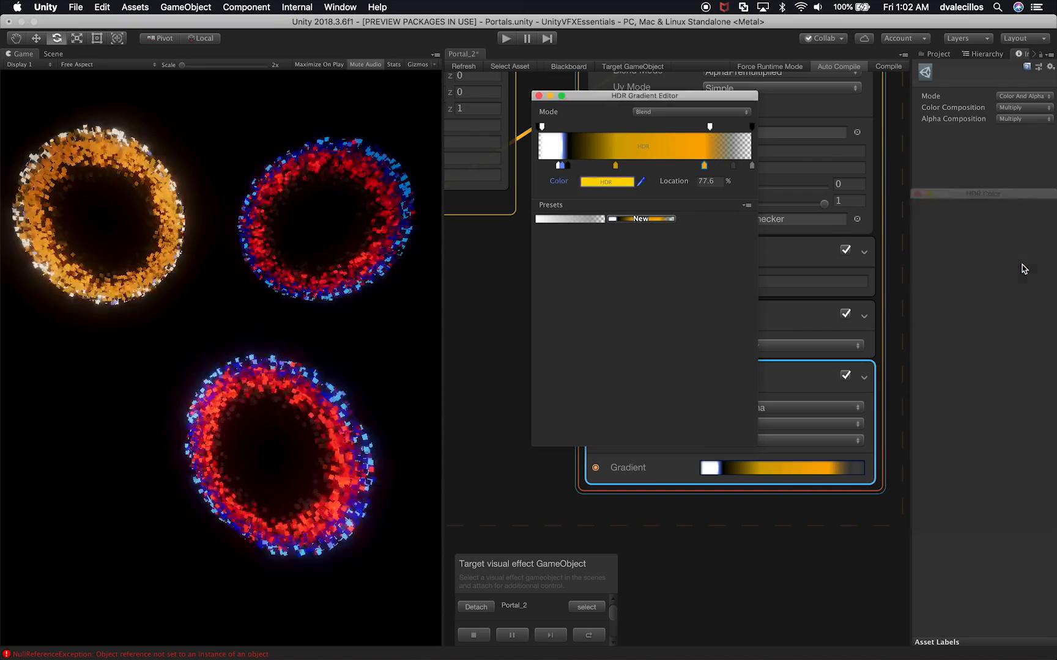
Recolor the gray key at 91.2% of Portal_2's gradient to red and close the gradient editor
click(734, 165)
click(624, 184)
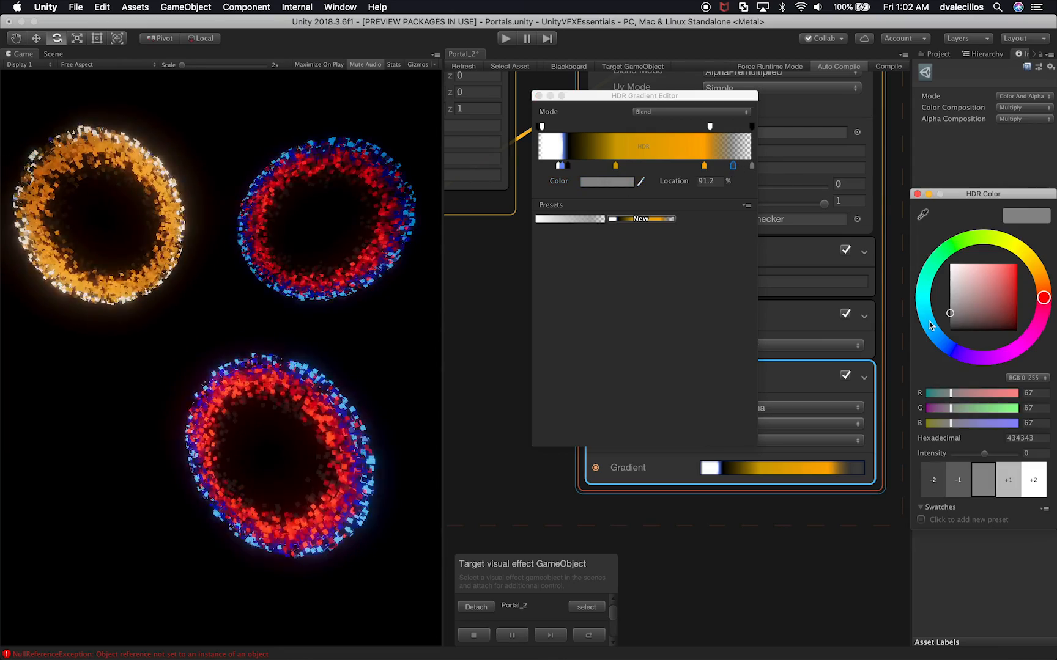
mouse_move(971, 298)
mouse_down()
mouse_move(944, 329)
mouse_move(957, 251)
mouse_move(938, 237)
mouse_move(955, 280)
mouse_move(957, 269)
mouse_move(1018, 271)
mouse_up()
key(Return)
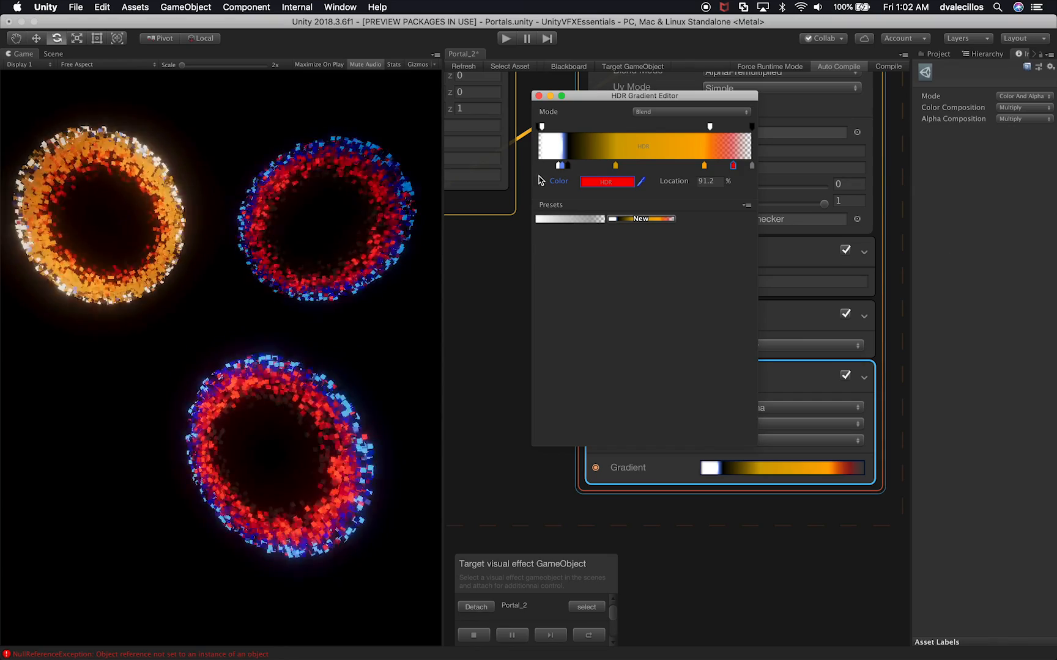
click(539, 95)
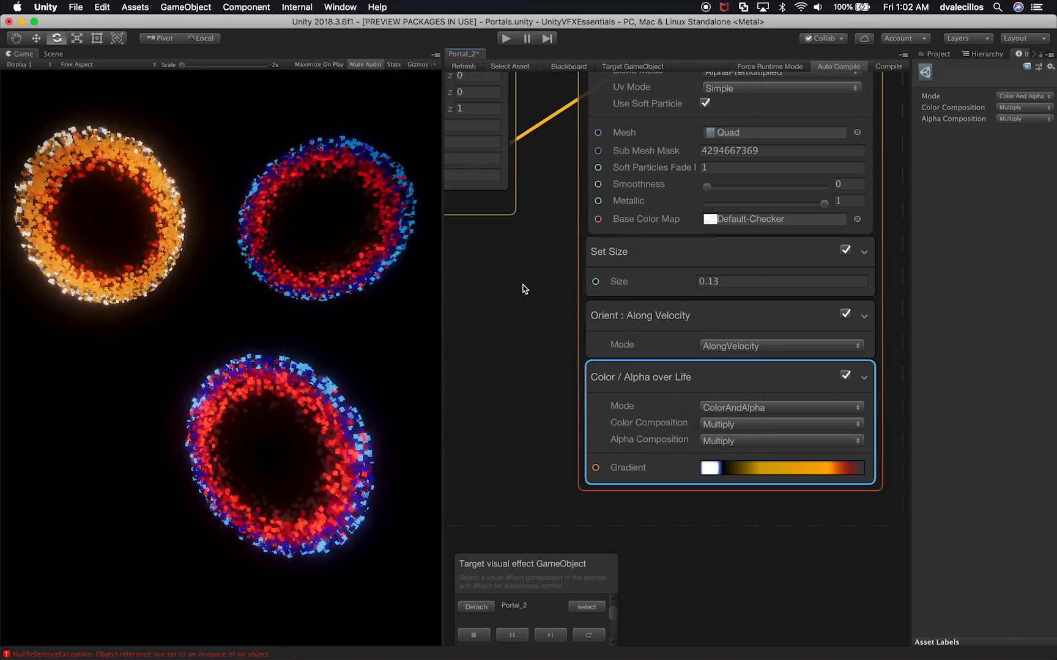
Try a larger Stick Distance in Portal_2's Conform to Signed Distance Field block, keep it at 0.03, and set the Attraction Force to 1.37
alt+drag(488, 306, 612, 412)
alt+drag(592, 365, 663, 433)
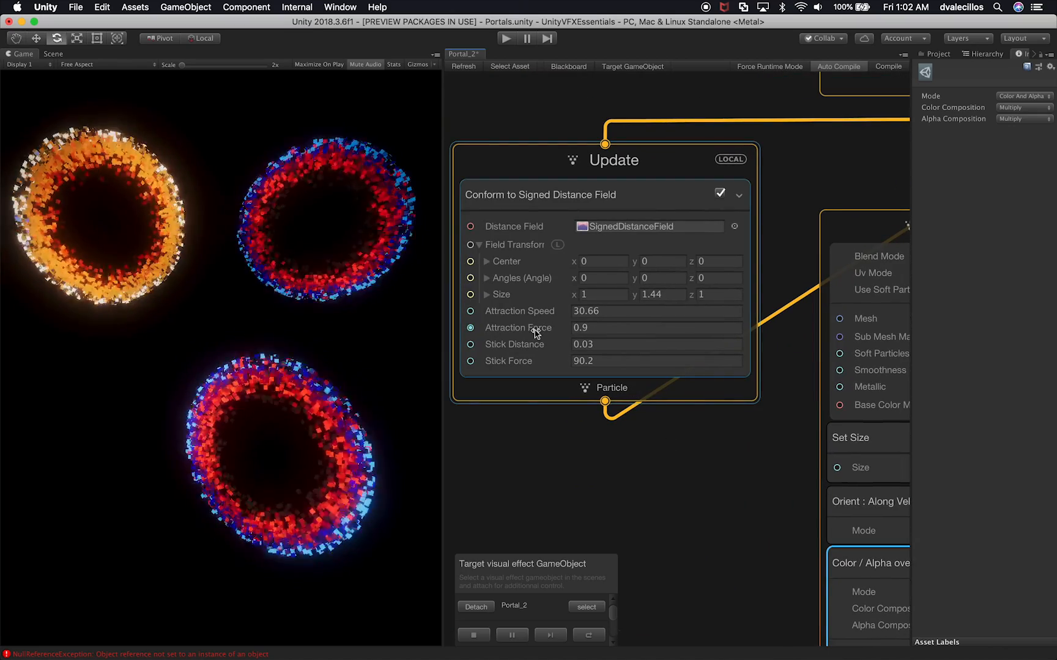
mouse_move(538, 331)
mouse_down()
mouse_move(572, 329)
mouse_move(546, 335)
mouse_up()
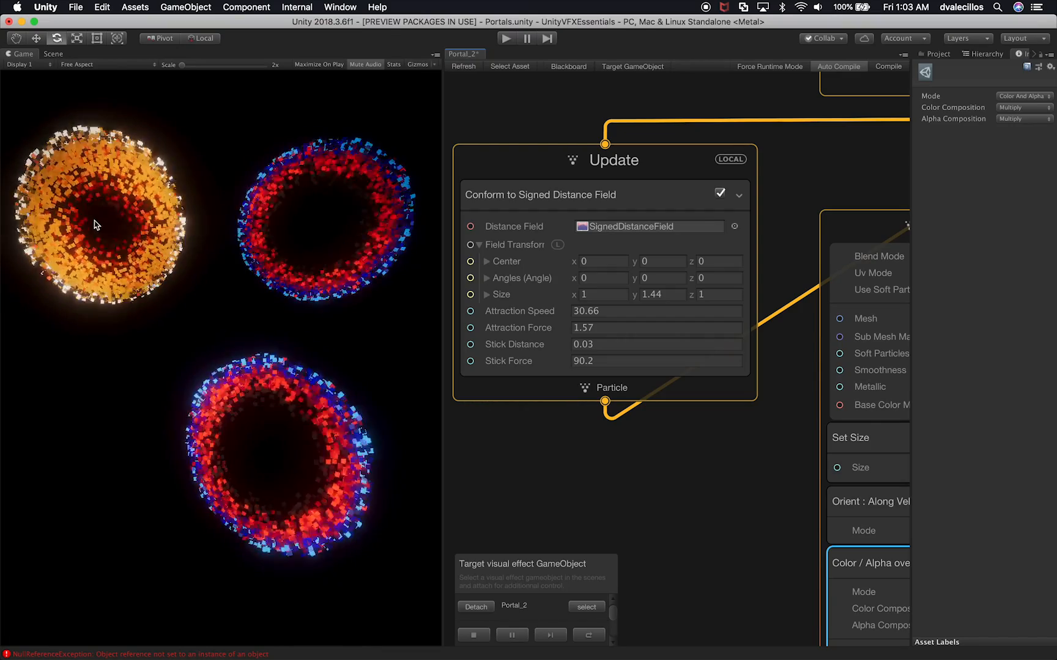
drag(525, 346, 588, 346)
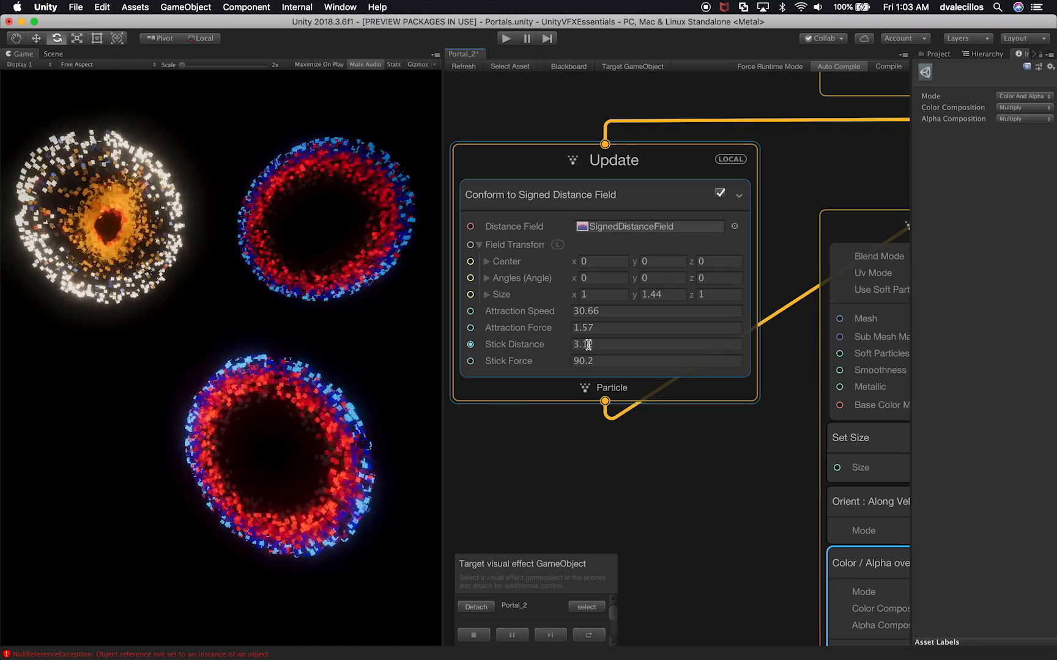
click(630, 447)
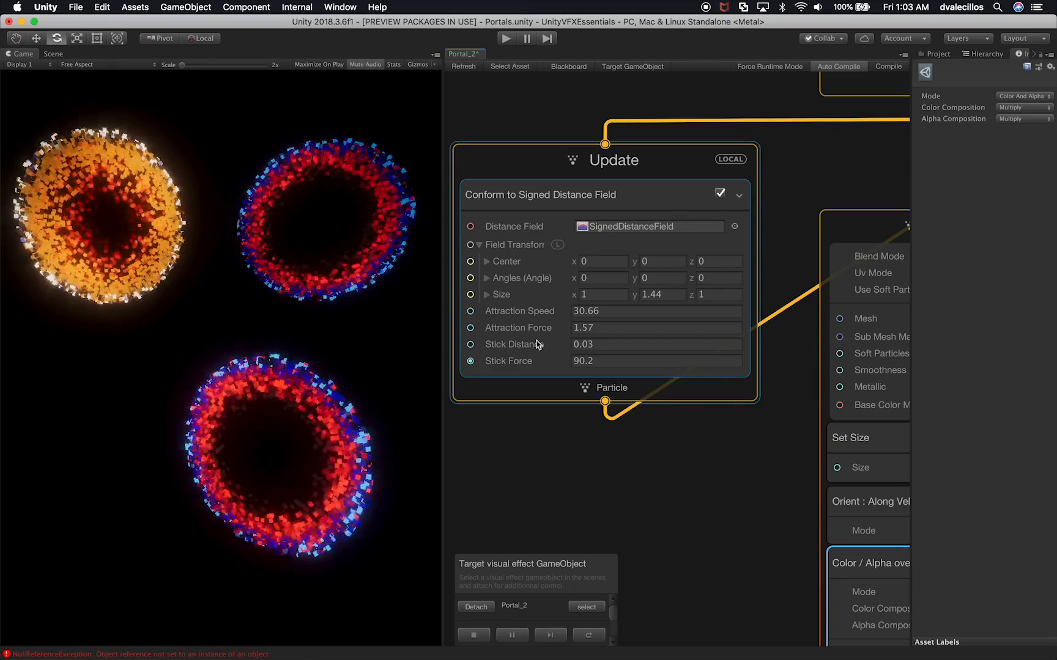
drag(552, 332, 549, 332)
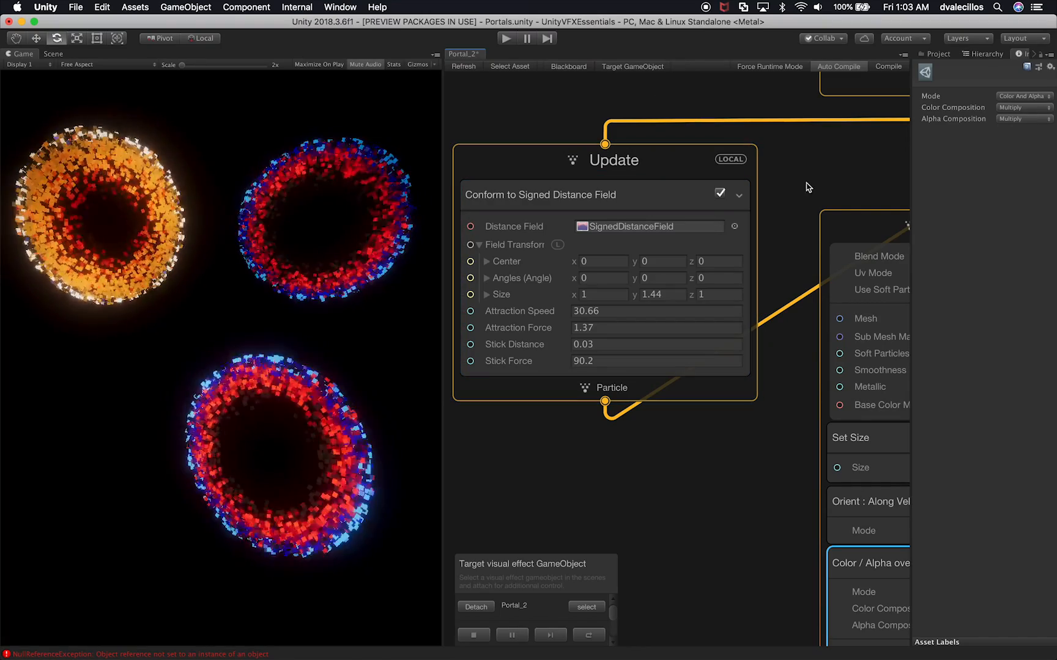
Open the Portal_3 object's visual effect graph for editing
click(974, 55)
click(947, 125)
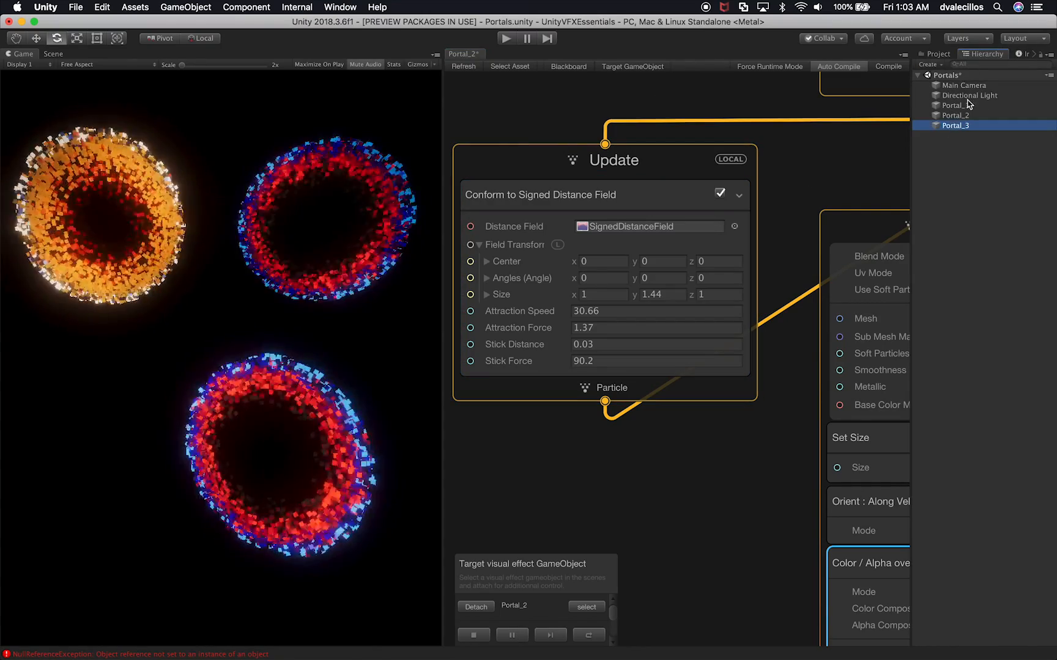
click(1018, 53)
click(1046, 152)
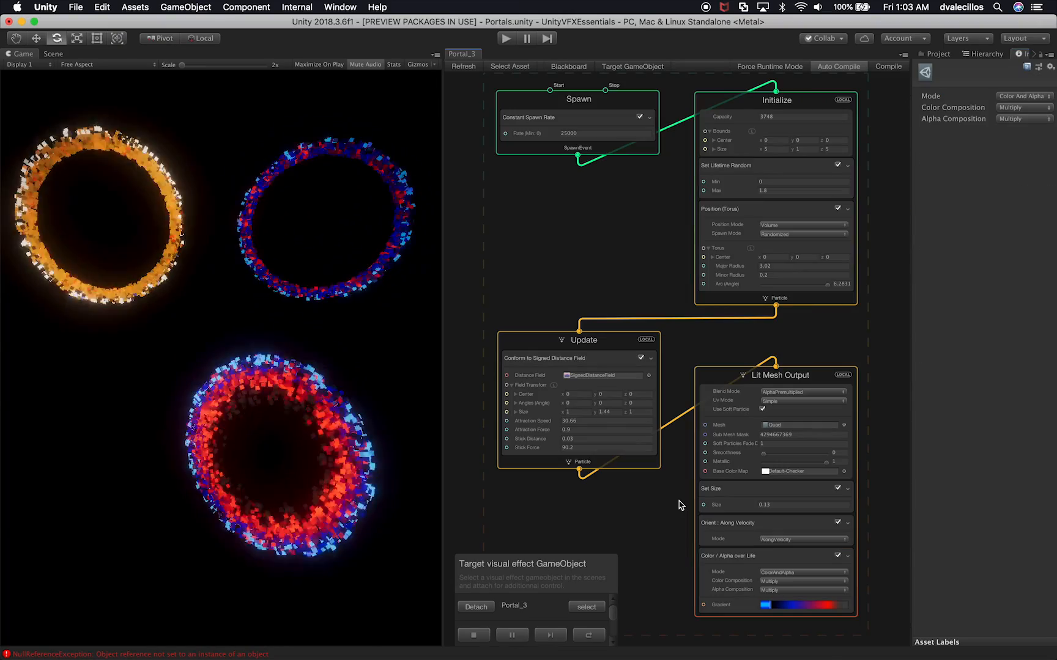
Recolor the blue key at 9.4% of Portal_3's Color / Alpha over Life gradient to bright lime green
alt+drag(675, 523, 641, 366)
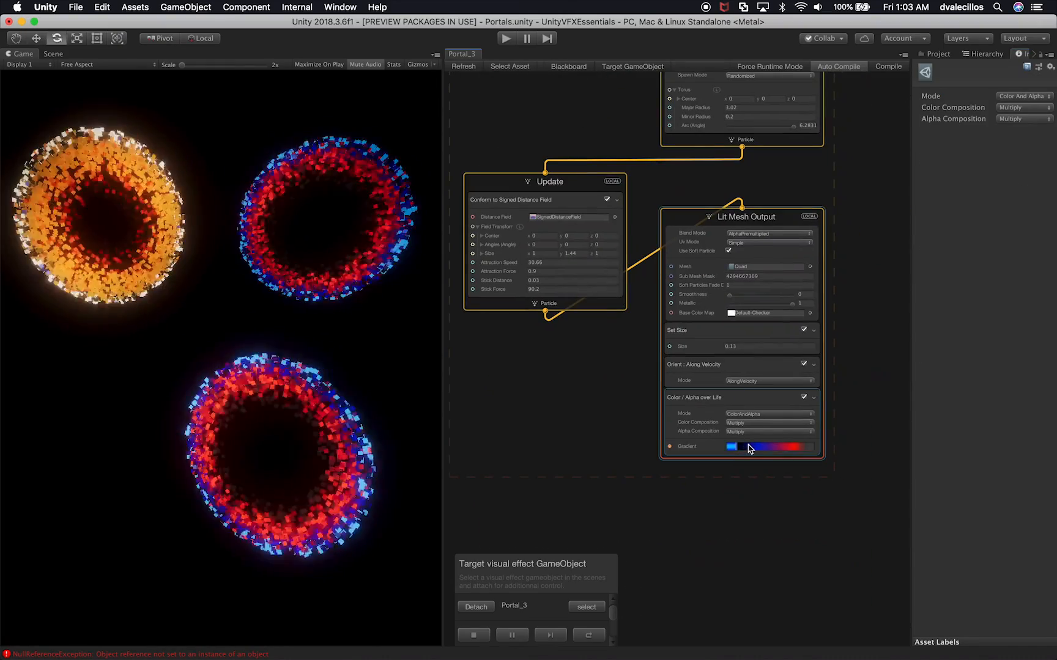
alt+scroll(752, 447, up, 3)
scroll(750, 448, up, 3)
click(747, 447)
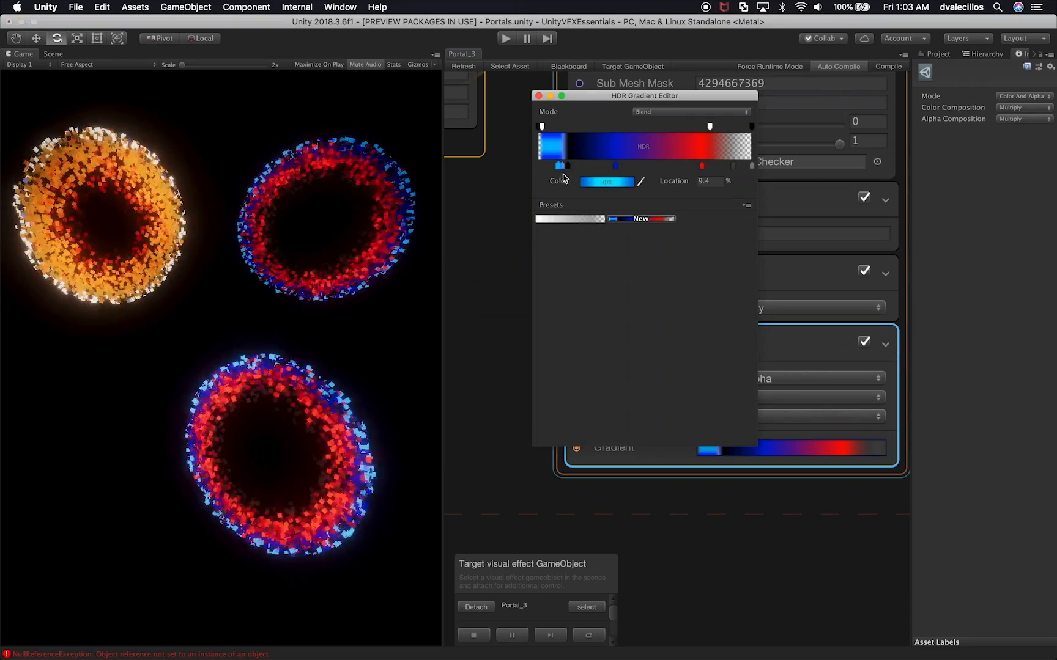
click(607, 182)
click(962, 245)
click(1029, 336)
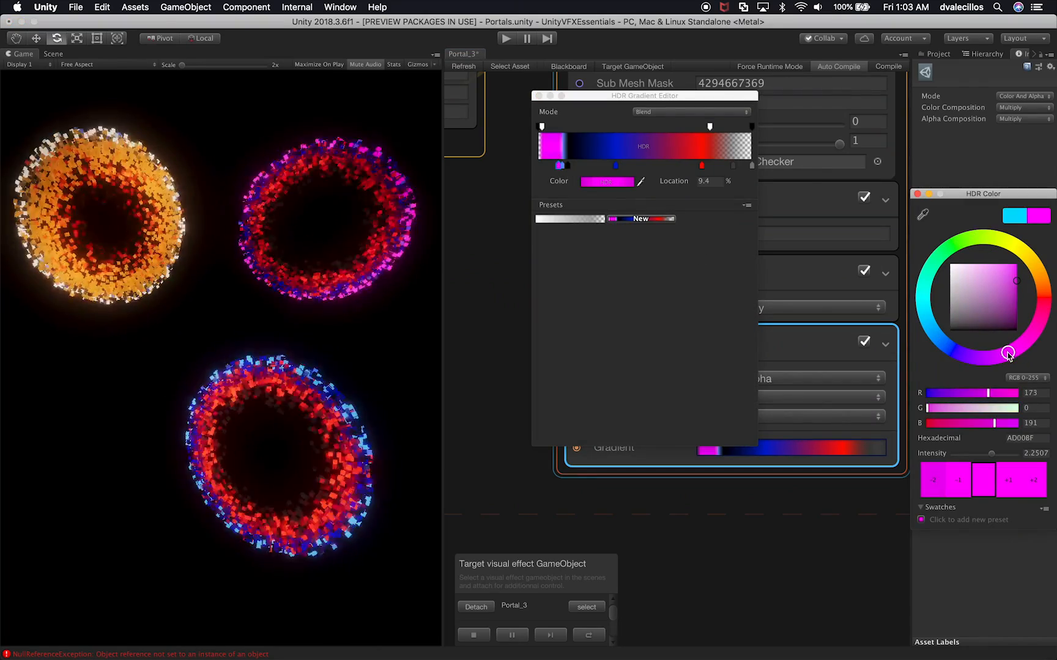
click(944, 342)
mouse_move(943, 343)
mouse_down()
mouse_move(925, 294)
mouse_move(932, 266)
mouse_up()
mouse_move(1014, 281)
mouse_down()
mouse_move(1006, 266)
mouse_move(951, 345)
mouse_move(1043, 303)
mouse_move(1041, 313)
mouse_move(1038, 261)
mouse_move(977, 236)
mouse_move(965, 250)
mouse_up()
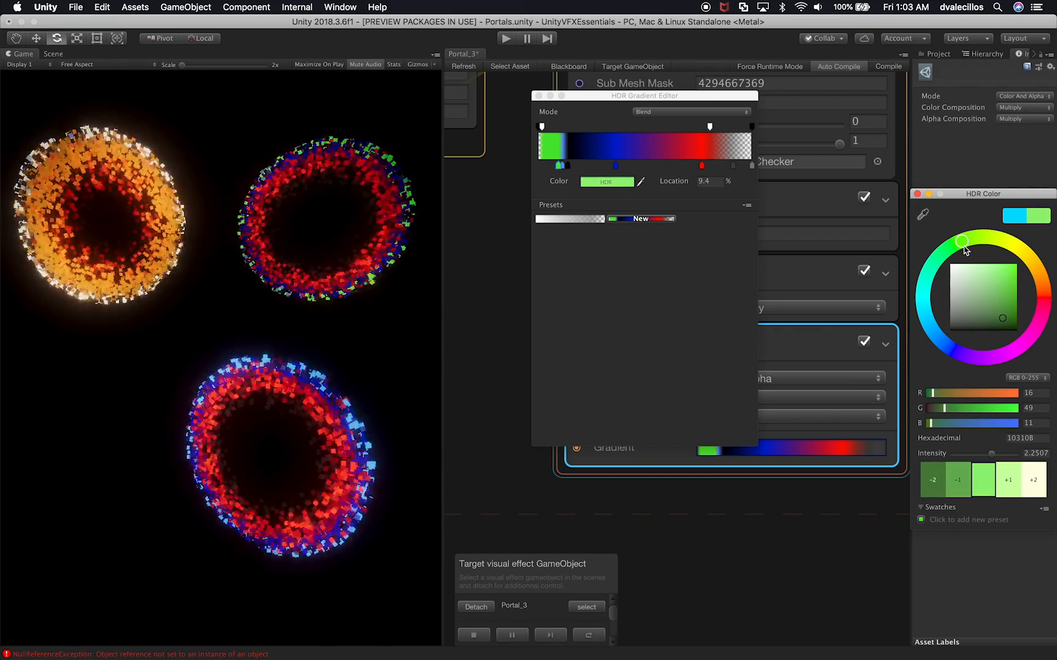
drag(985, 287, 1032, 264)
key(Return)
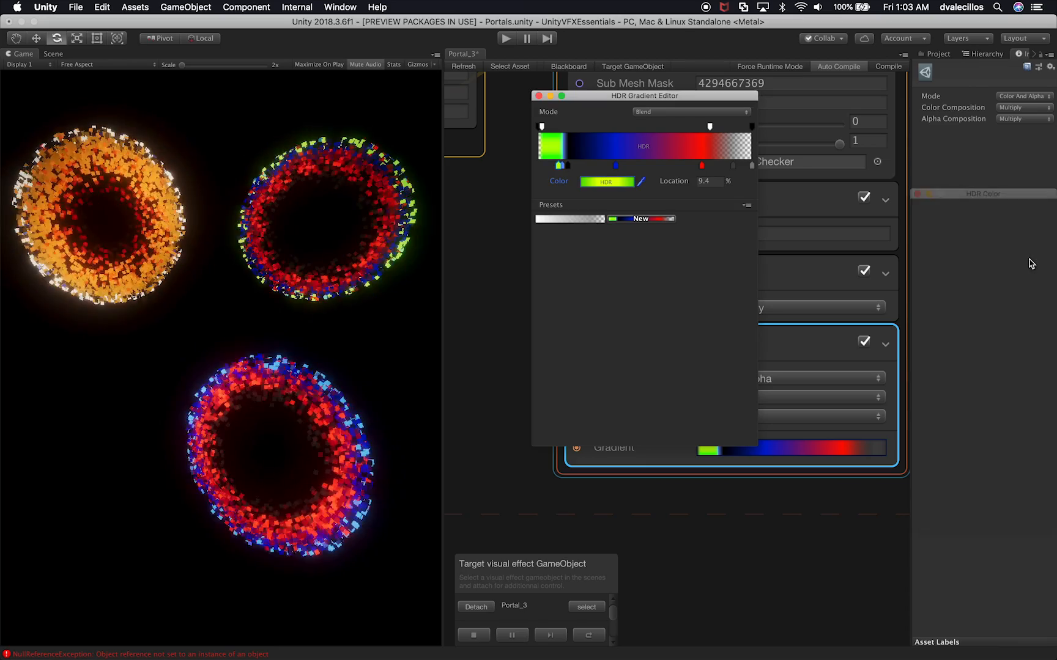
Recolor the black key at 13.8% of Portal_3's gradient to dark green, RGB 64, 130, 15
click(569, 165)
click(621, 183)
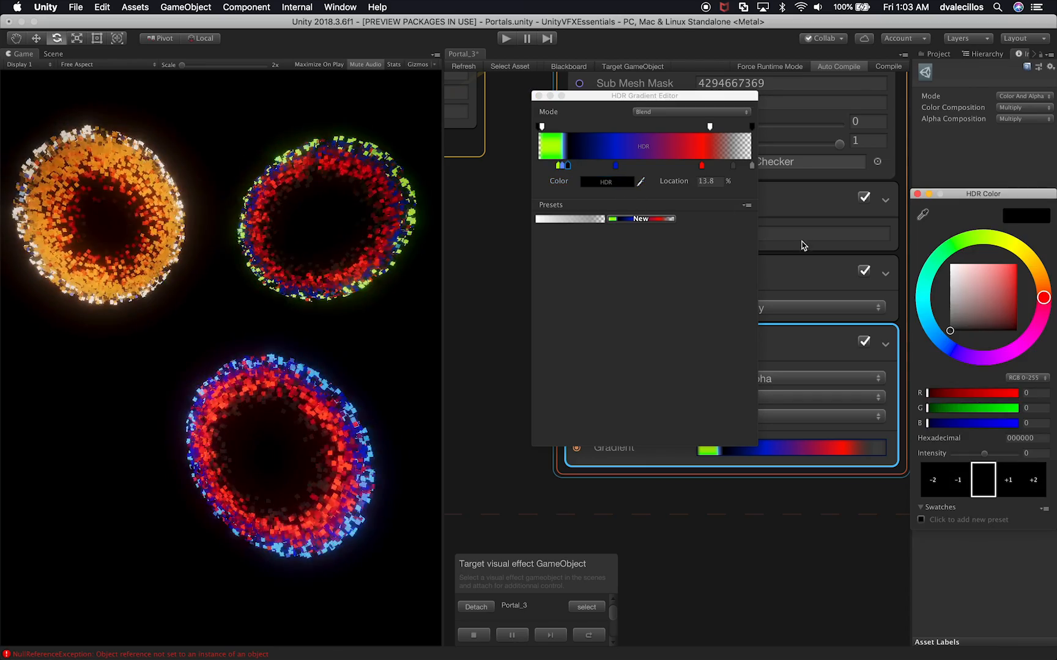
drag(985, 288, 978, 238)
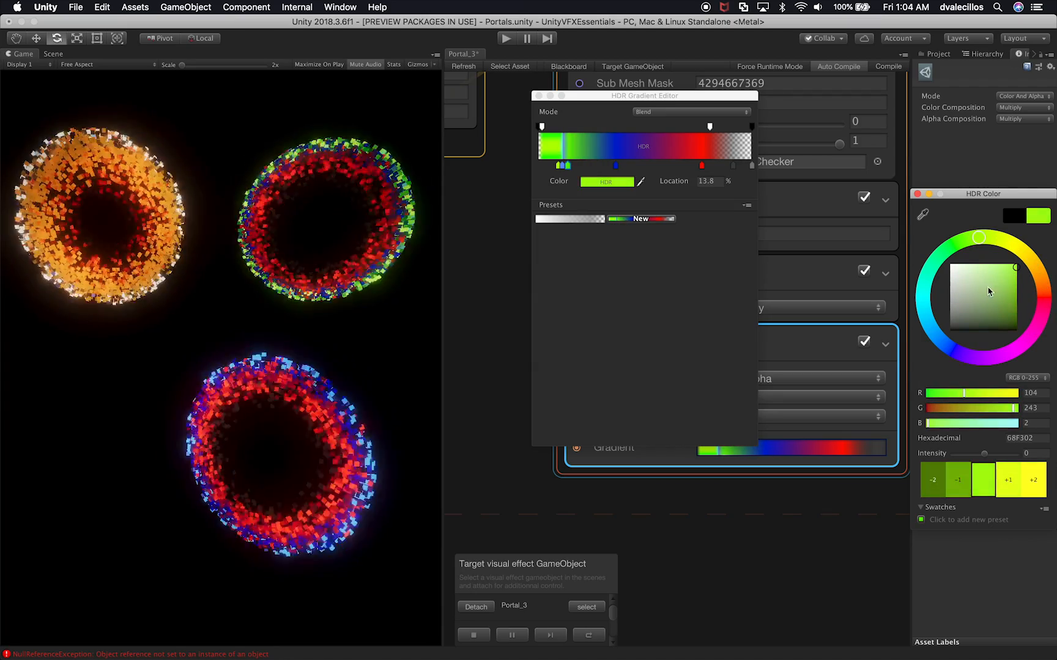
click(1000, 291)
drag(1001, 288, 1009, 296)
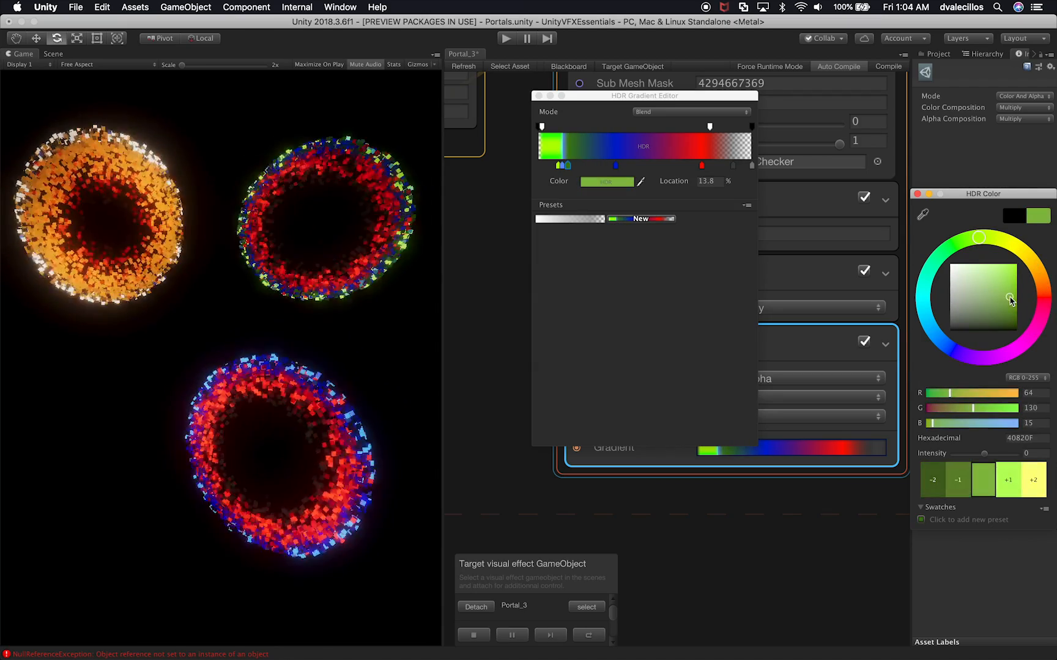
key(Return)
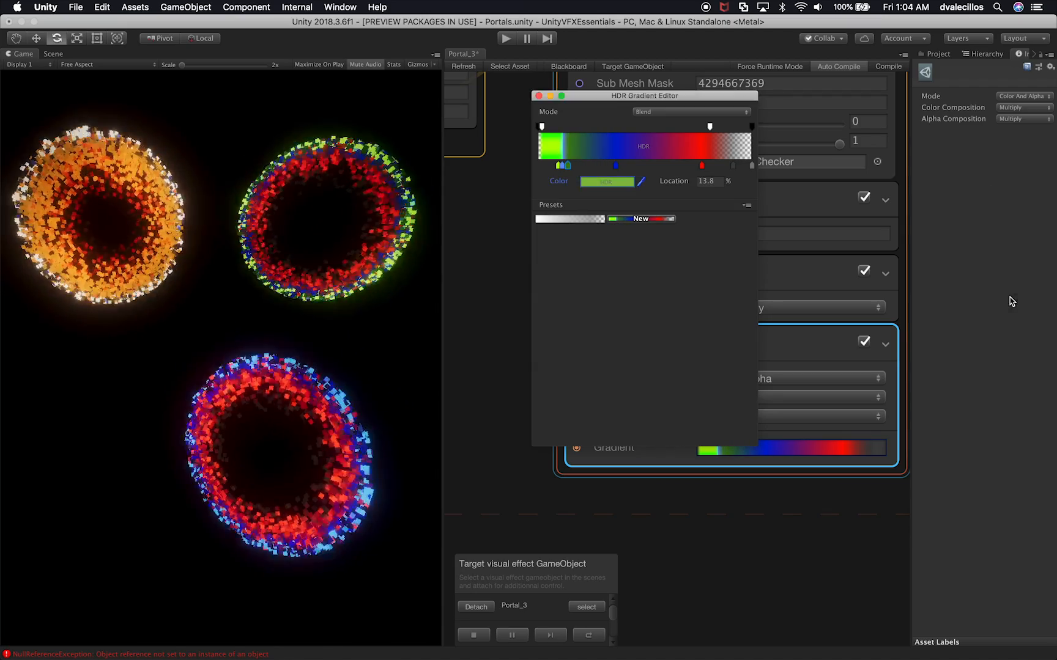
Recolor the blue key at 36.2% of Portal_3's gradient to white, RGB 255, 255, 255
click(616, 166)
click(610, 183)
drag(993, 290, 933, 256)
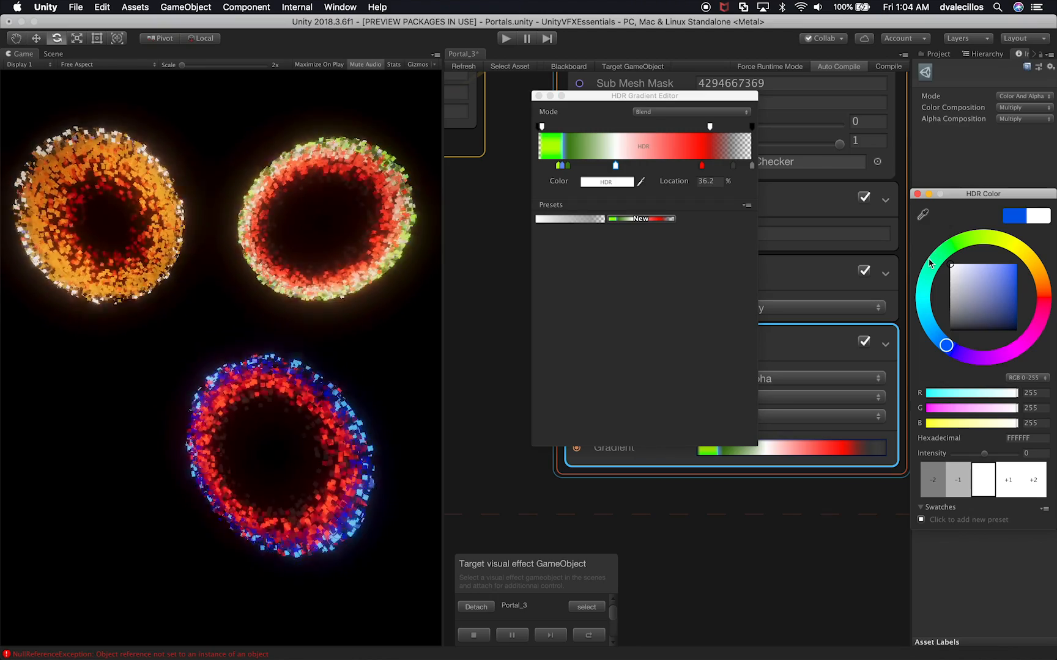
click(917, 194)
Recolor the red key at 75.9% of Portal_3's gradient to olive green, RGB 151, 171, 61
click(702, 167)
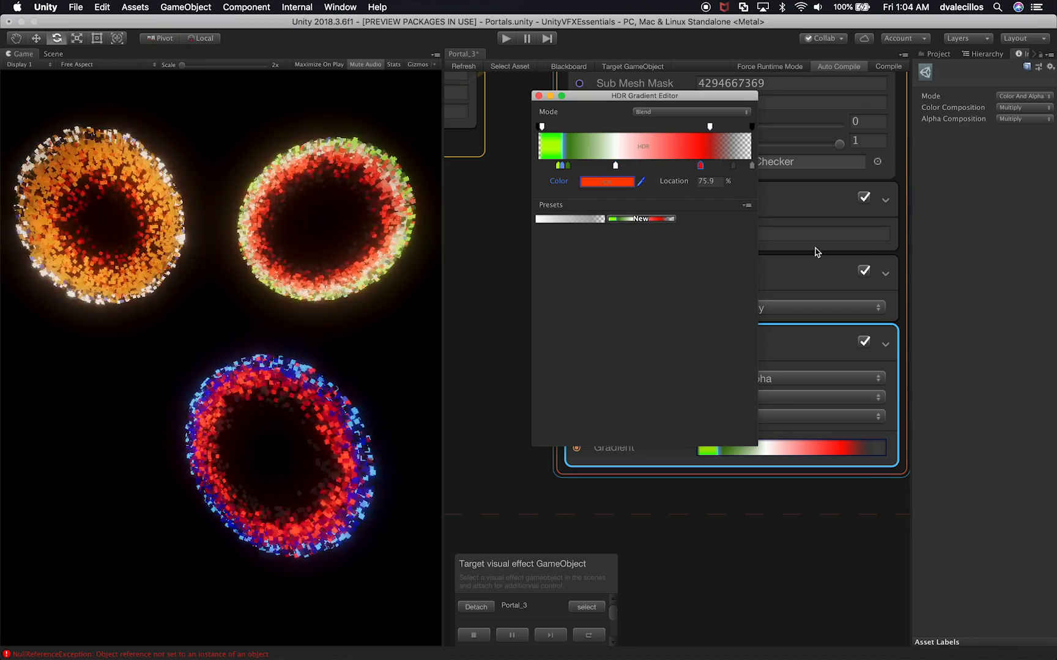
click(607, 181)
drag(1001, 296, 1003, 249)
drag(977, 297, 994, 291)
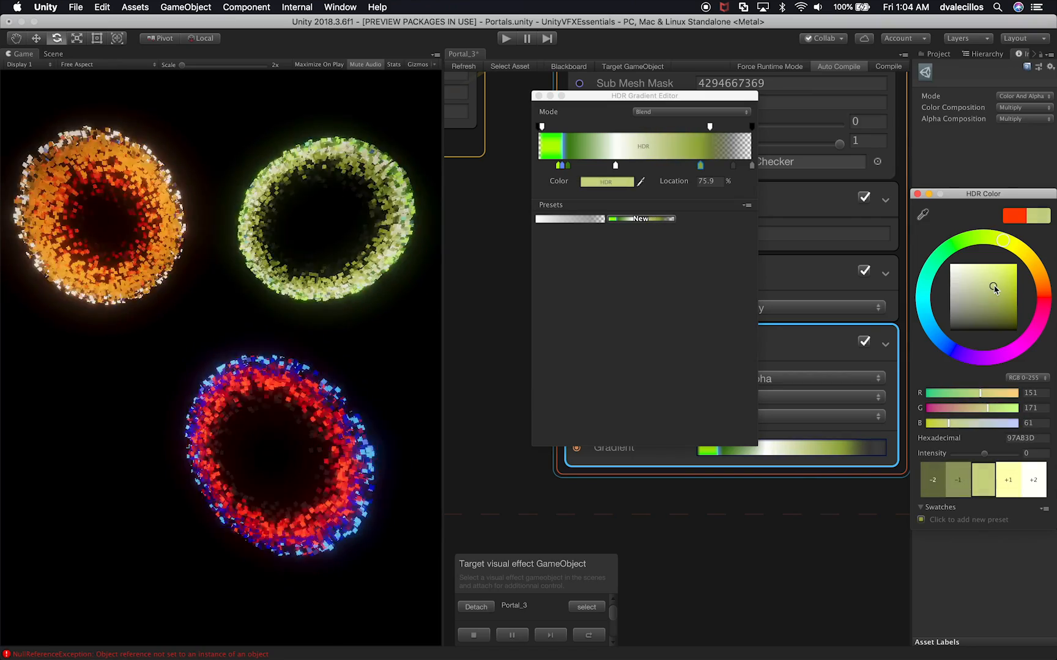
key(Return)
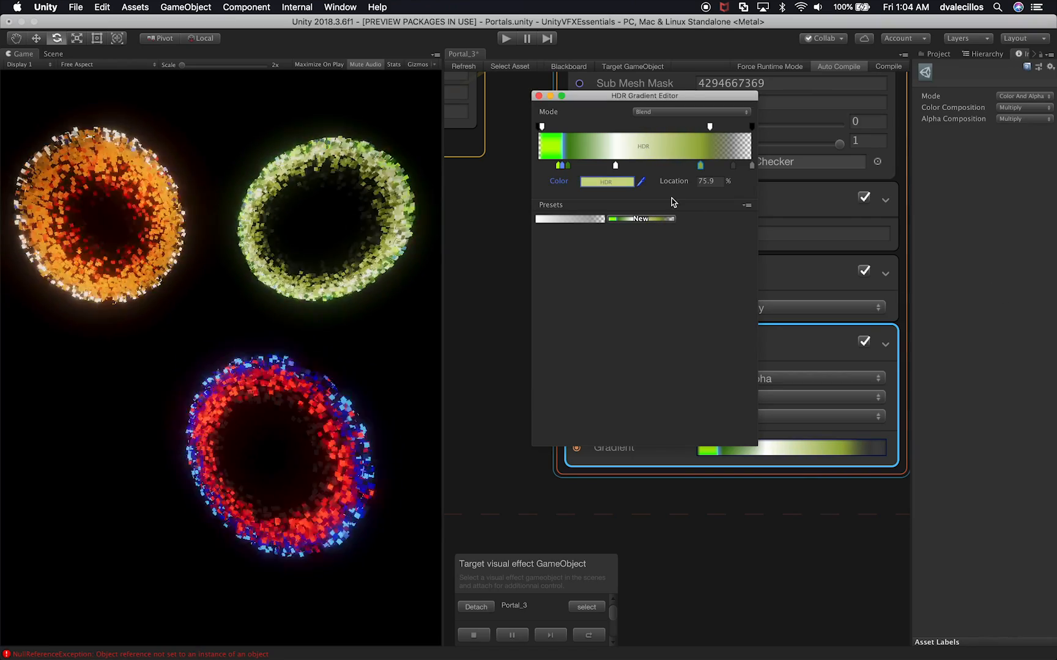
Recolor the gray key at 91.2% of Portal_3's gradient to orange-red
click(733, 168)
click(605, 181)
drag(965, 327, 1023, 278)
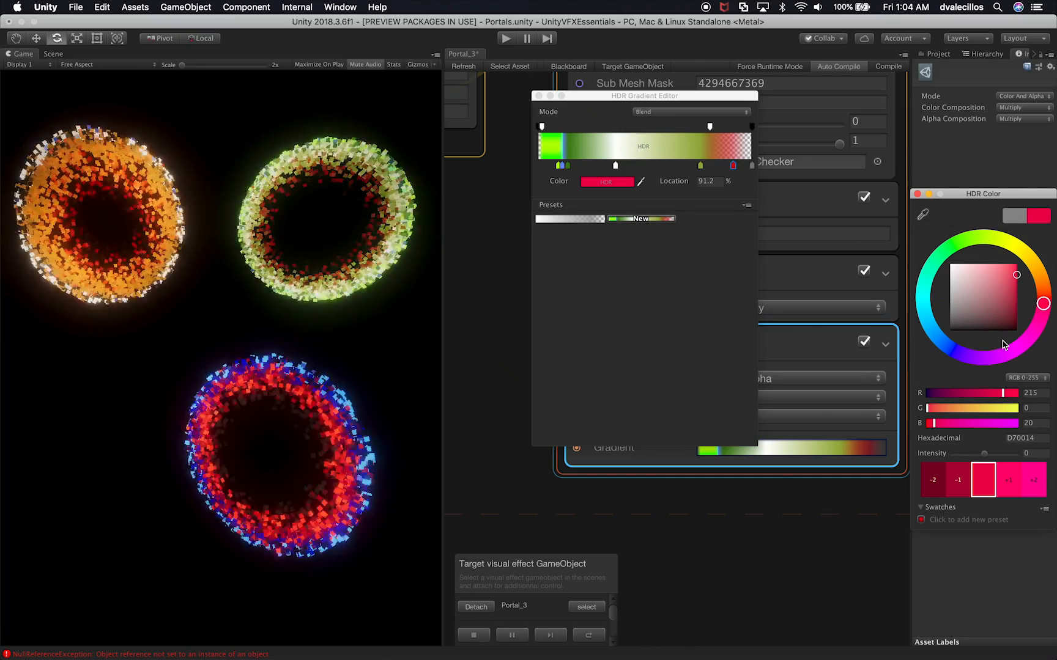
drag(991, 238, 1014, 281)
key(Return)
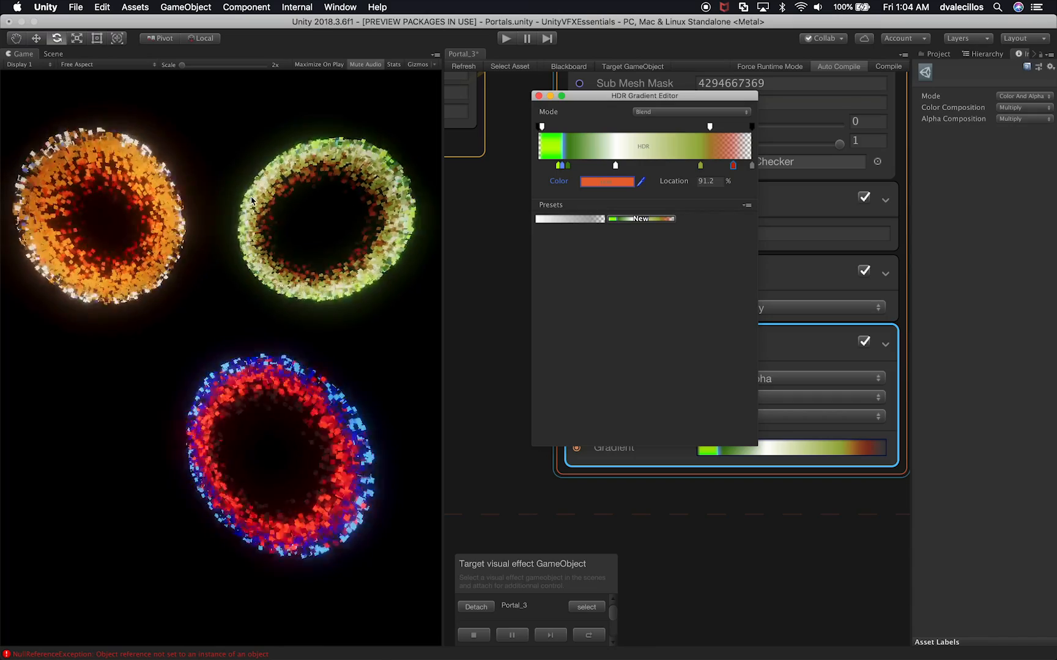
Shift the lime key at 9.4% of Portal_3's gradient to a purer bright green and close the gradient editor
click(559, 166)
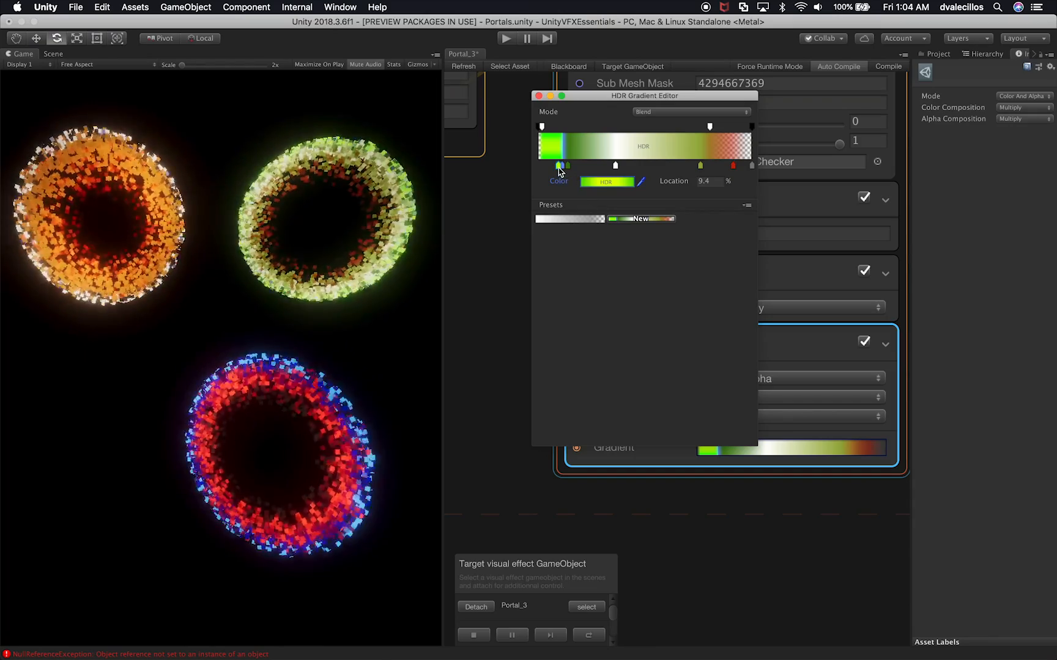
click(594, 182)
drag(985, 288, 1017, 318)
click(566, 129)
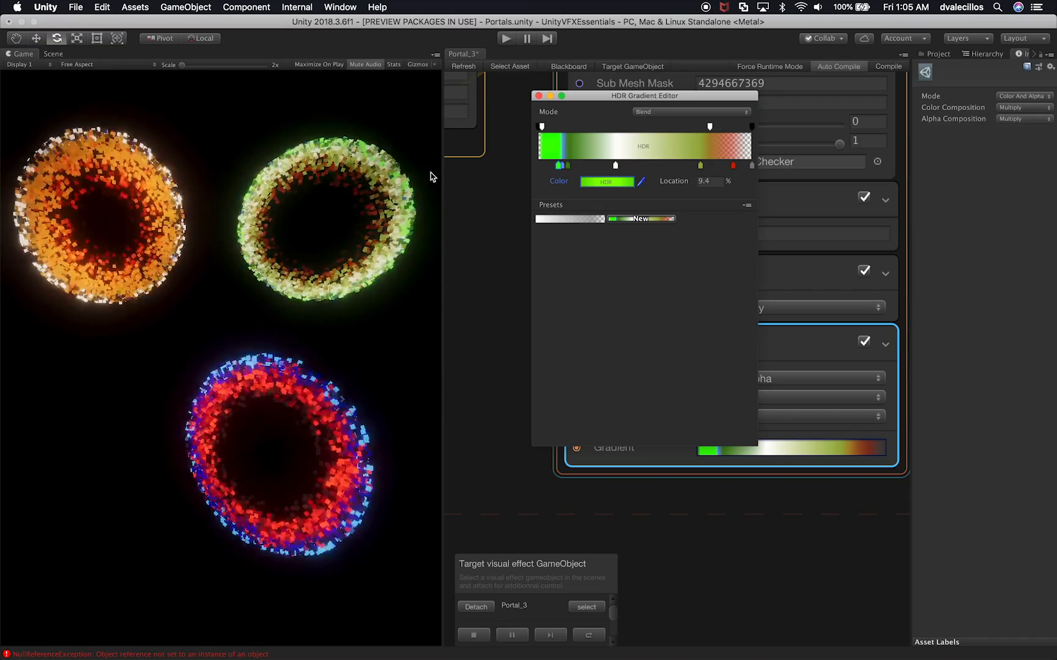
click(538, 97)
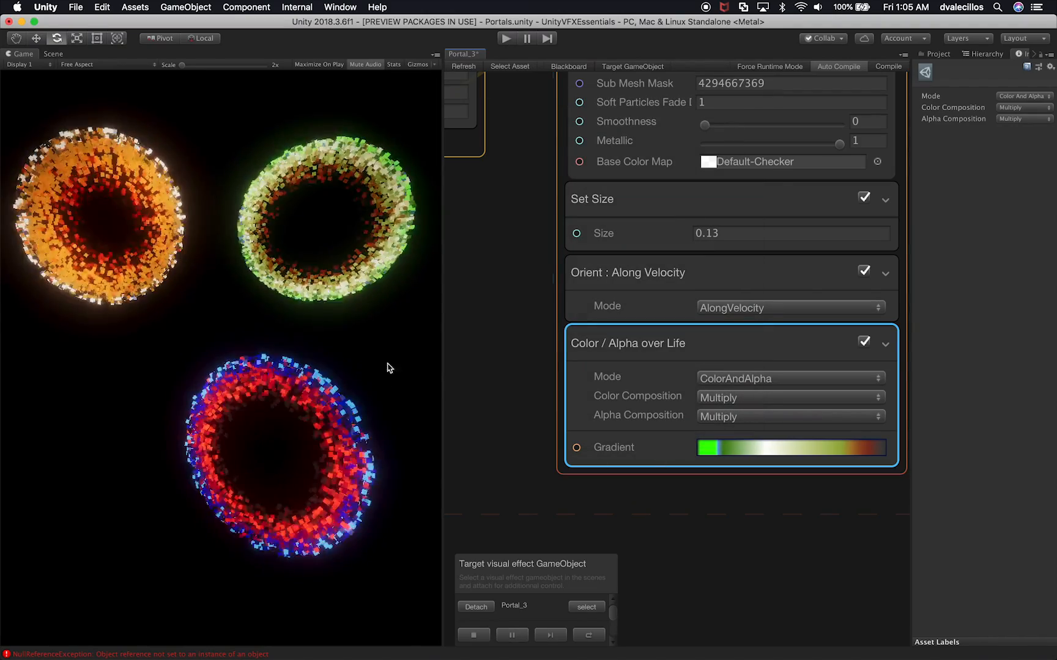
Bring up the Main Camera's Post Process Volume overrides in the Inspector and widen the Inspector area
click(979, 55)
click(954, 86)
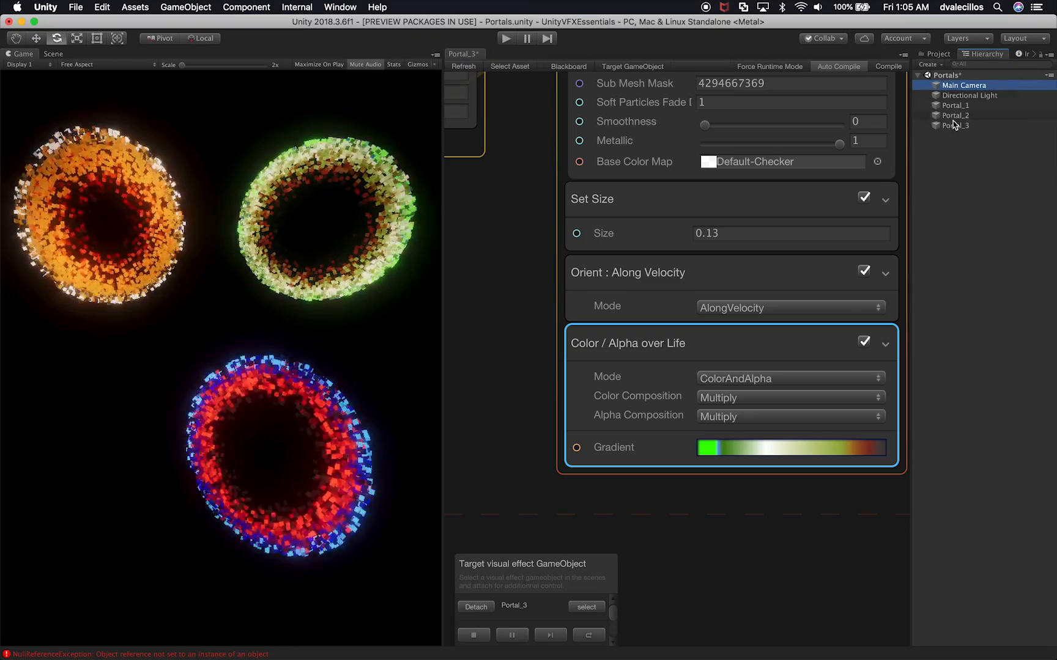
click(1018, 55)
scroll(942, 428, down, 10)
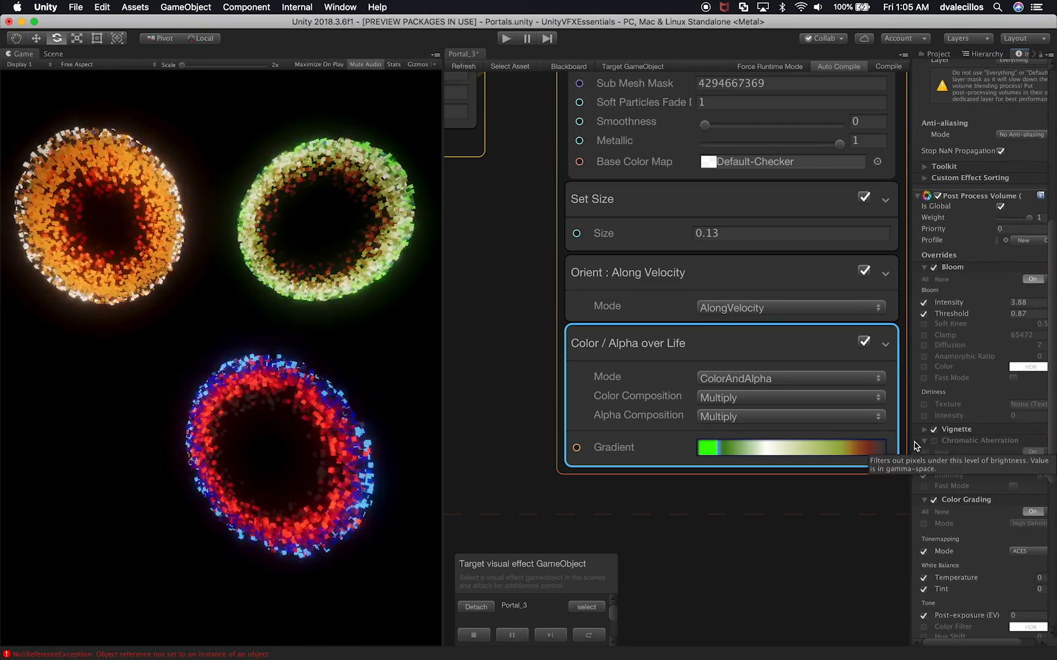
drag(911, 442, 828, 446)
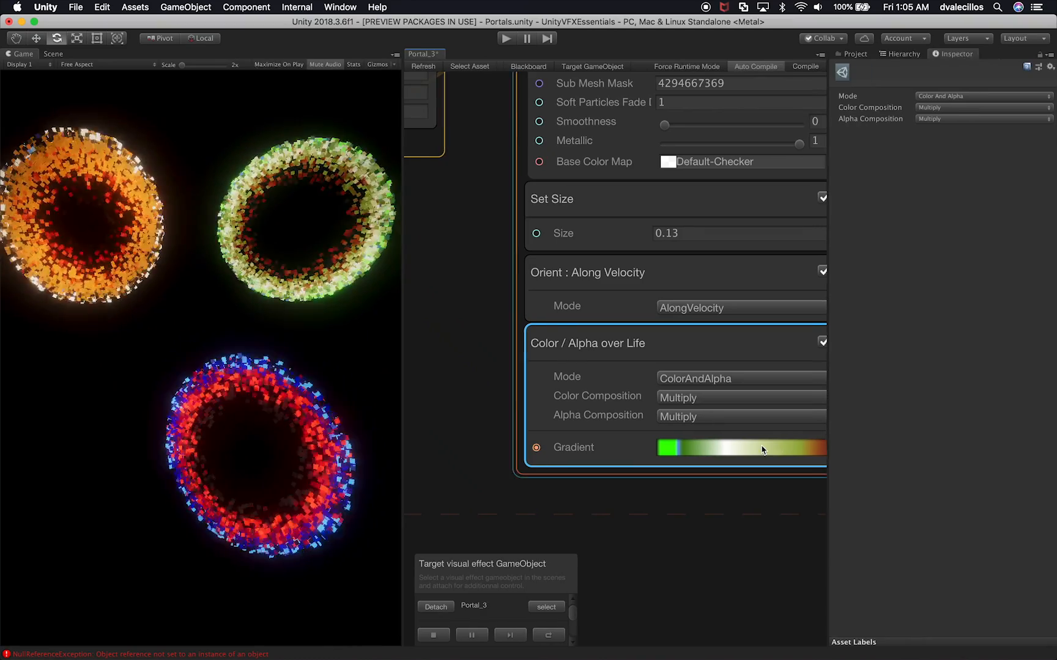
click(835, 54)
click(818, 87)
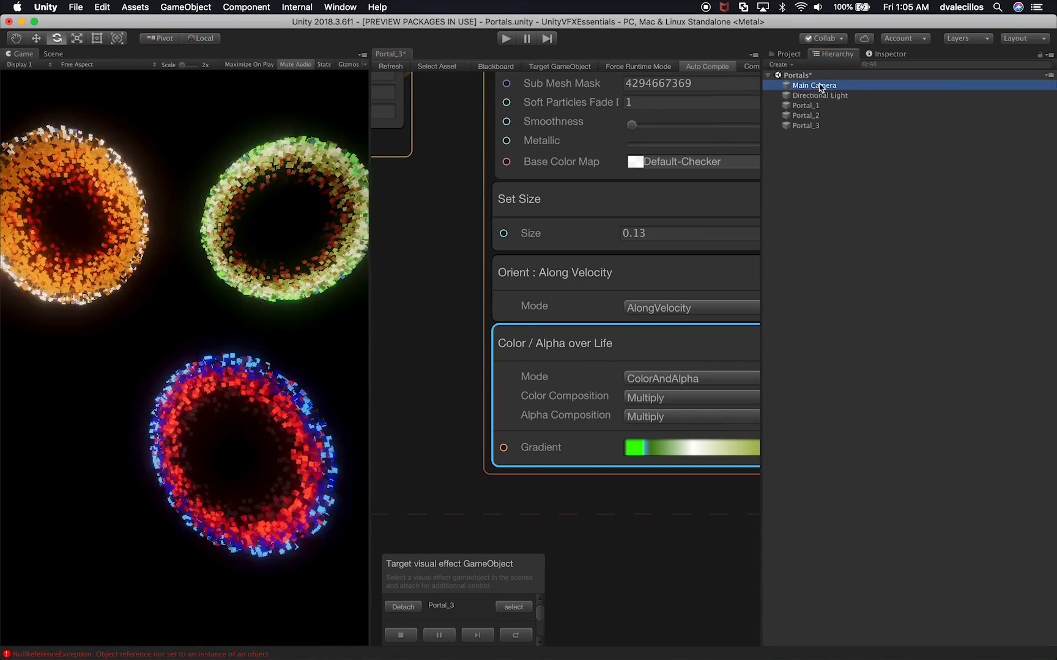
click(892, 54)
scroll(871, 434, down, 5)
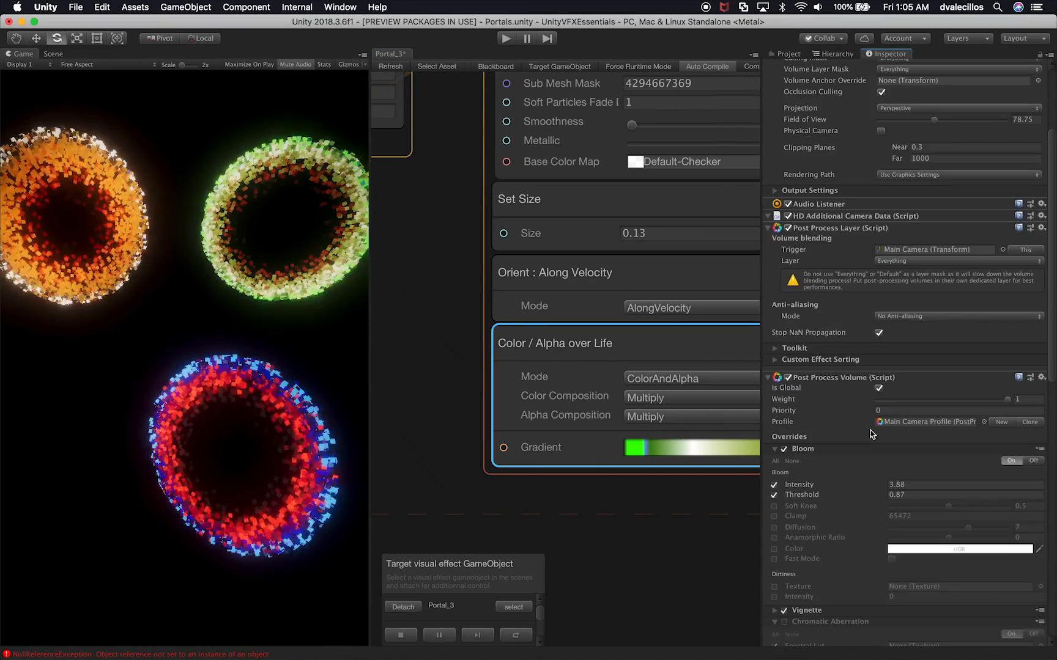
scroll(872, 434, down, 3)
Set the Main Camera's Bloom intensity to 5.77, widen the Game view, and save the scene
click(802, 379)
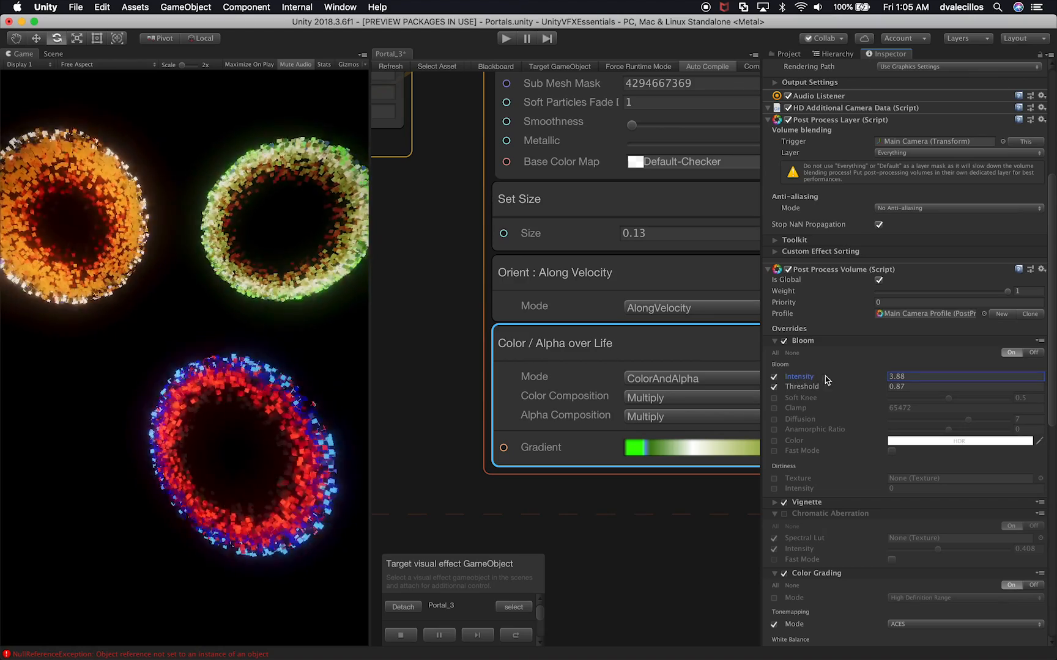
drag(810, 380, 860, 379)
click(367, 372)
drag(370, 376, 494, 373)
drag(836, 381, 825, 383)
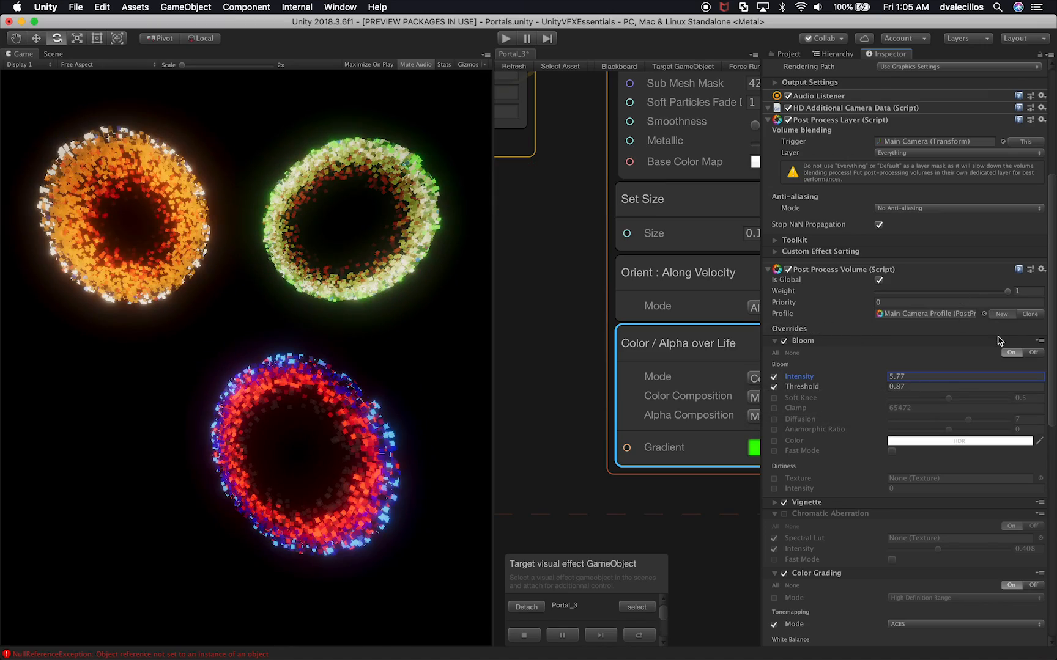
key(super+s)
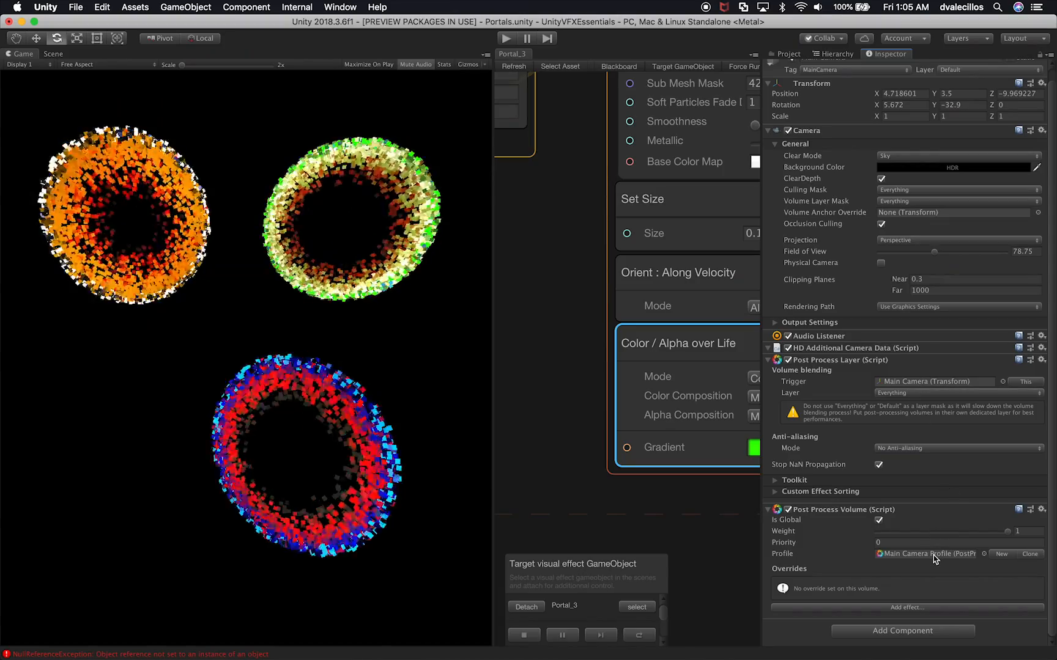
Rename the VFX_2_Profiles folder inside Assets/Scenes to Other_Profiles
click(785, 54)
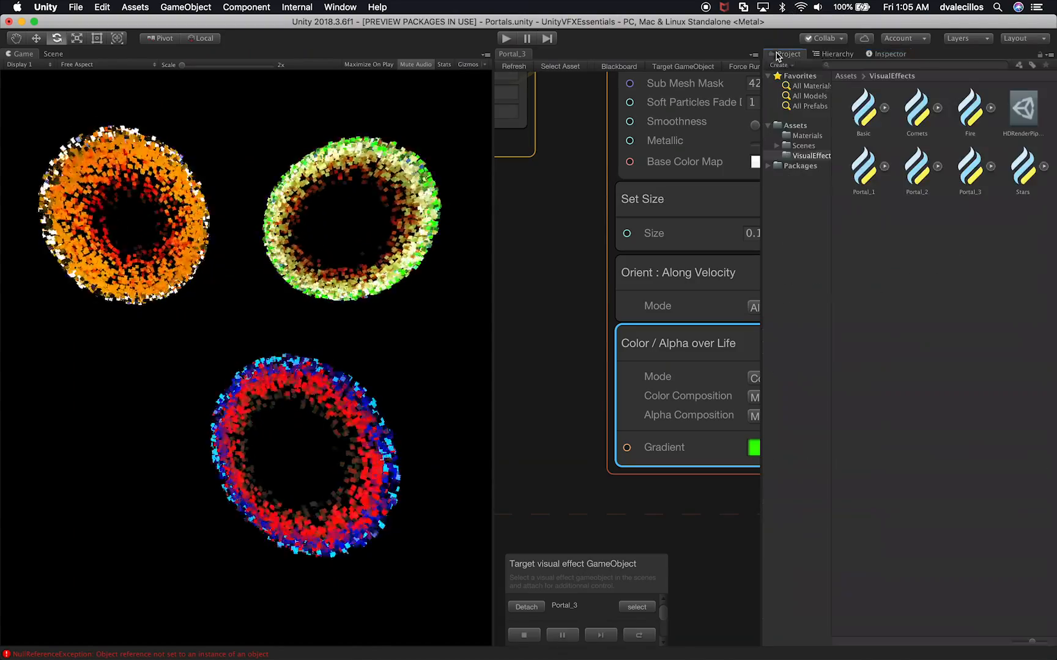
click(796, 125)
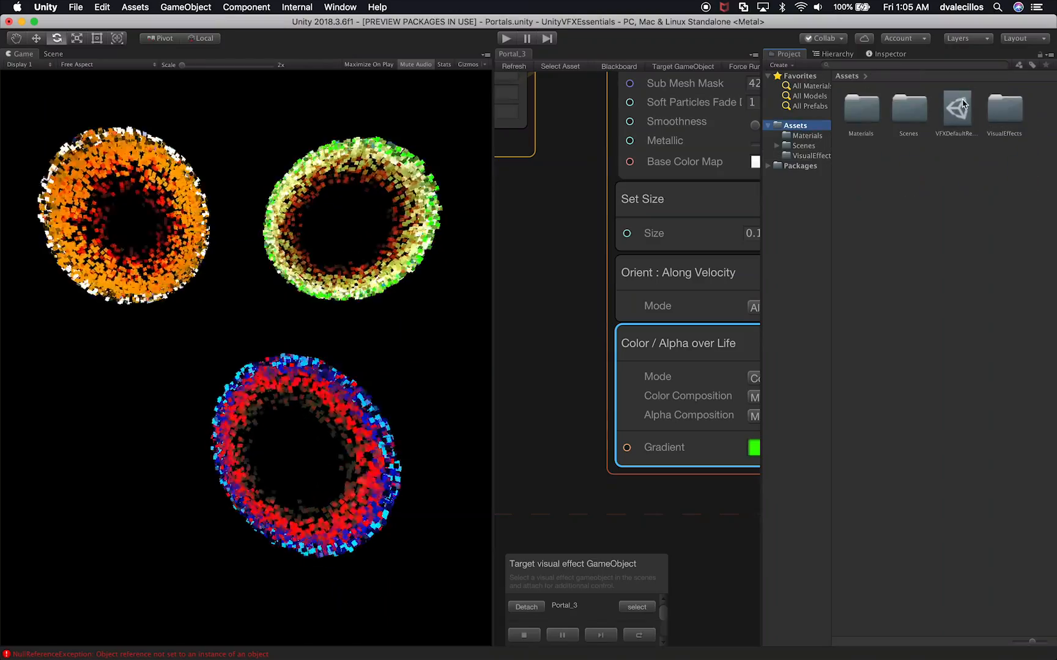
click(777, 146)
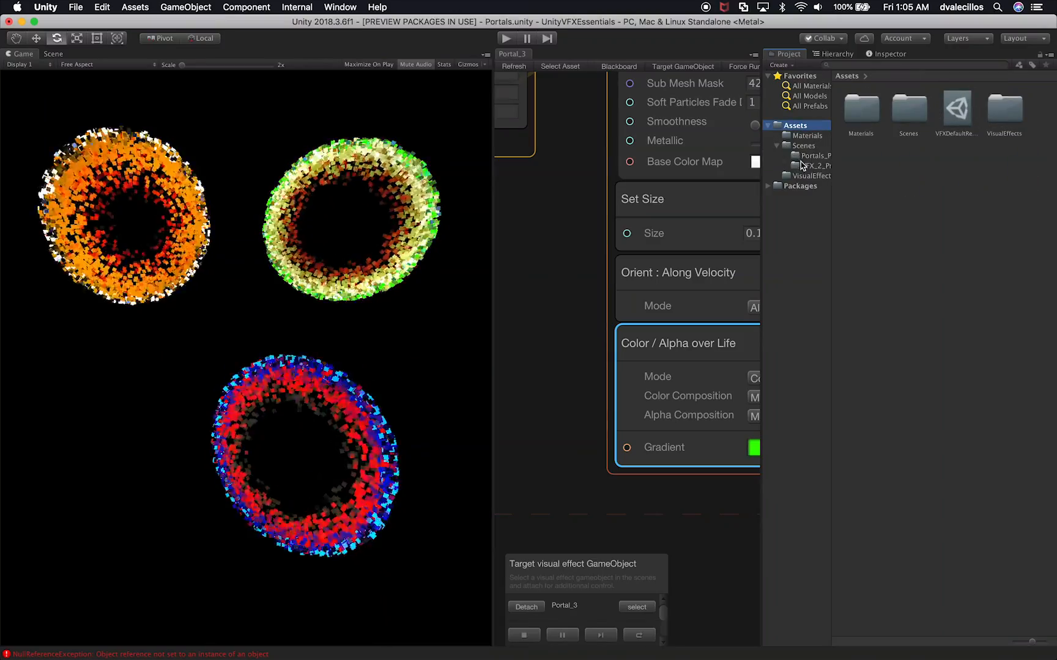
click(815, 166)
drag(833, 177, 903, 178)
click(838, 157)
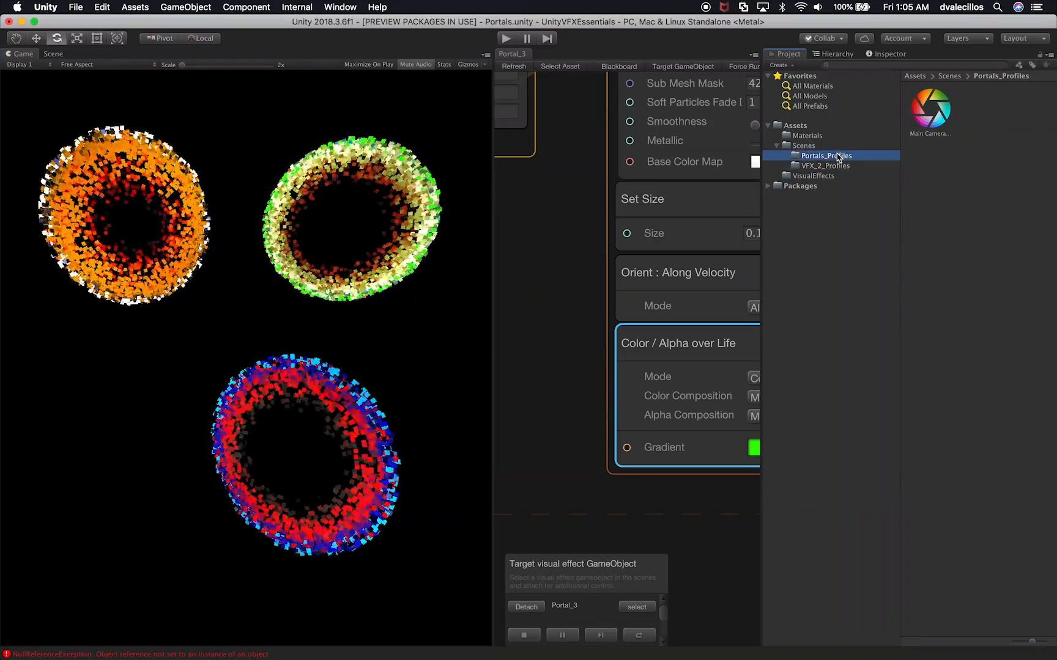
click(837, 167)
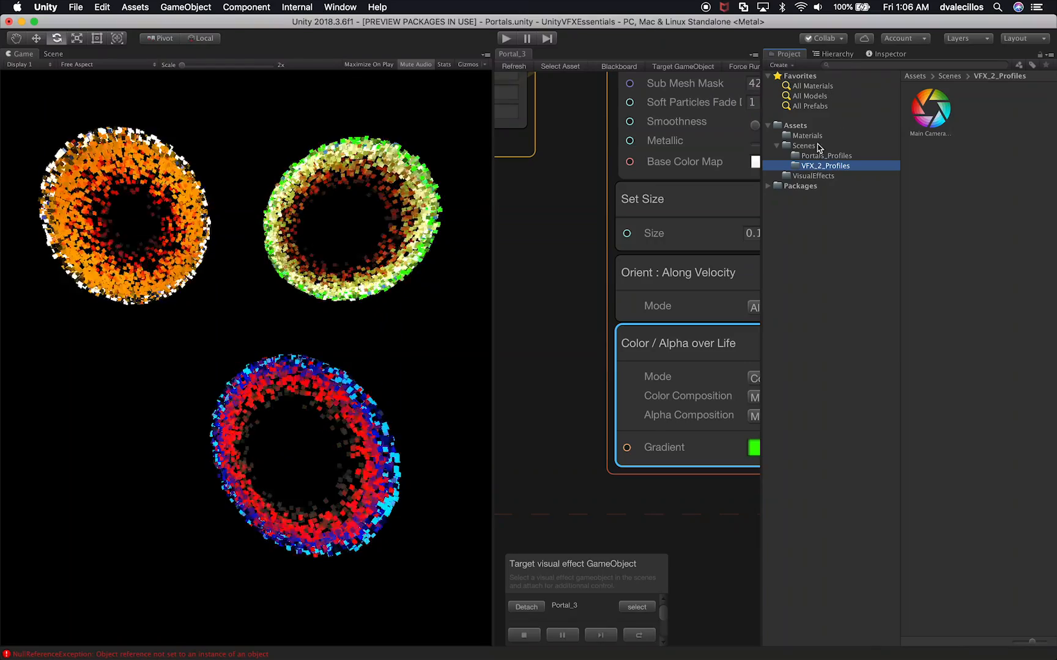
click(819, 166)
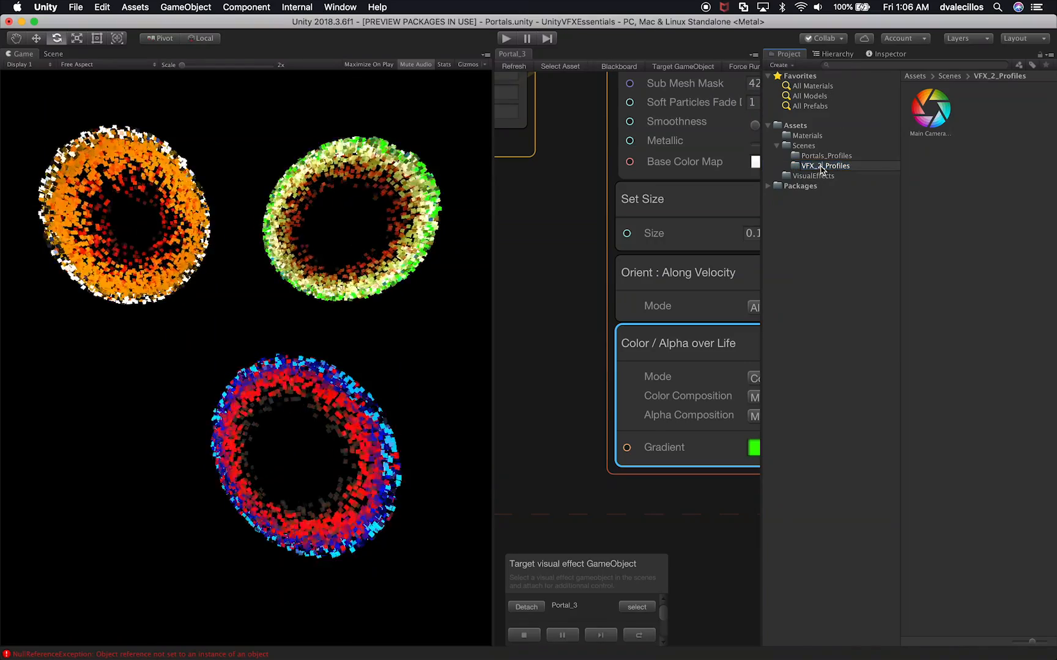
text(Other_Profiles)
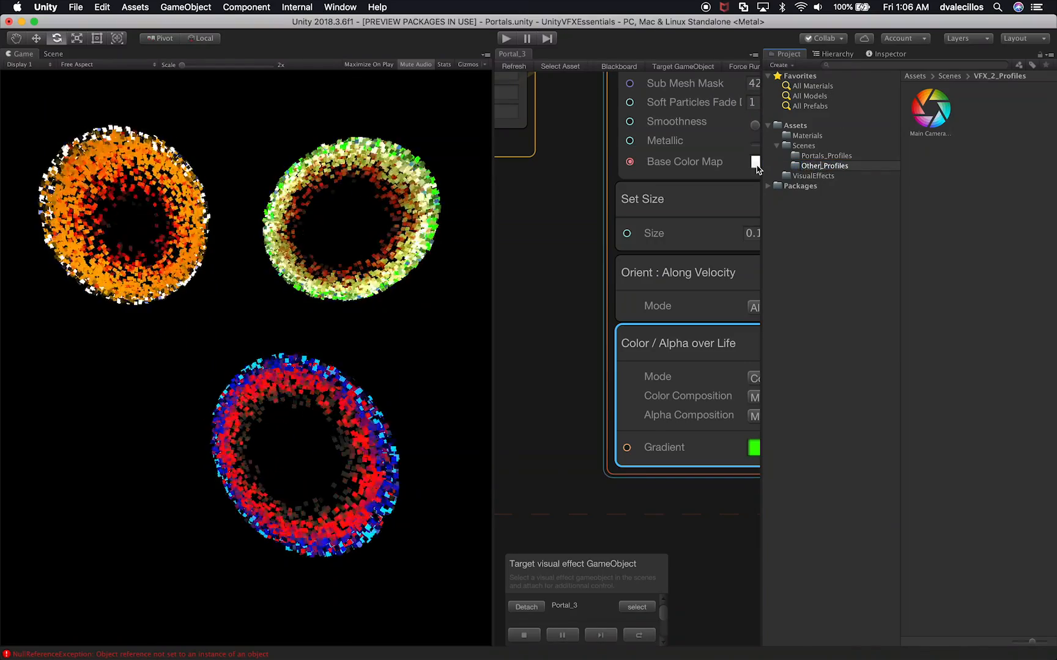
key(Return)
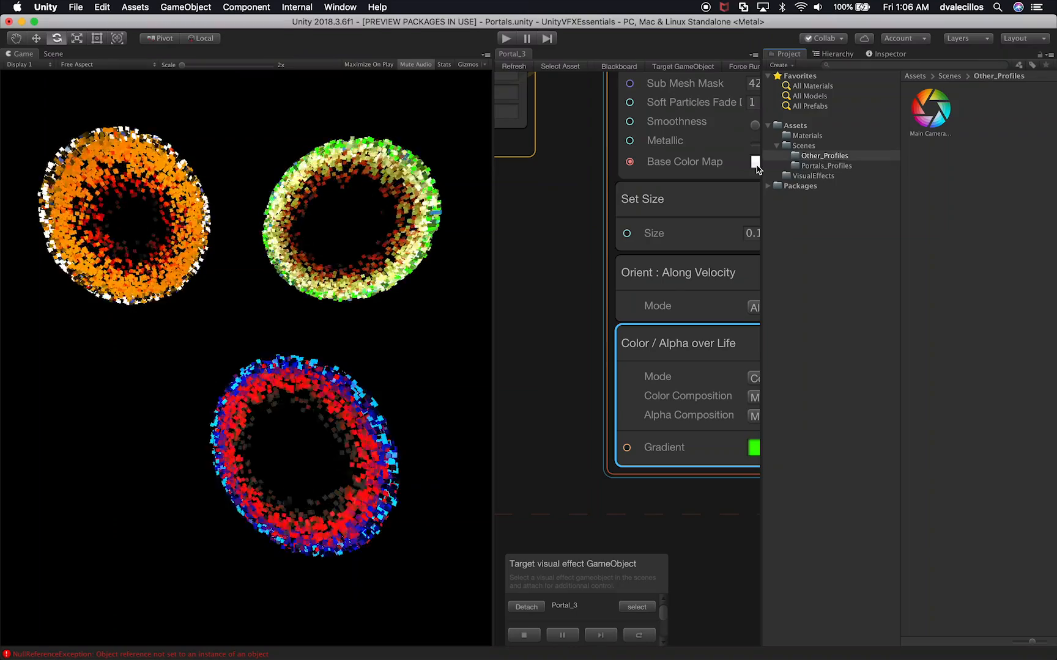
Delete the Main Camera Profile asset from the Portals_Profiles folder
click(821, 167)
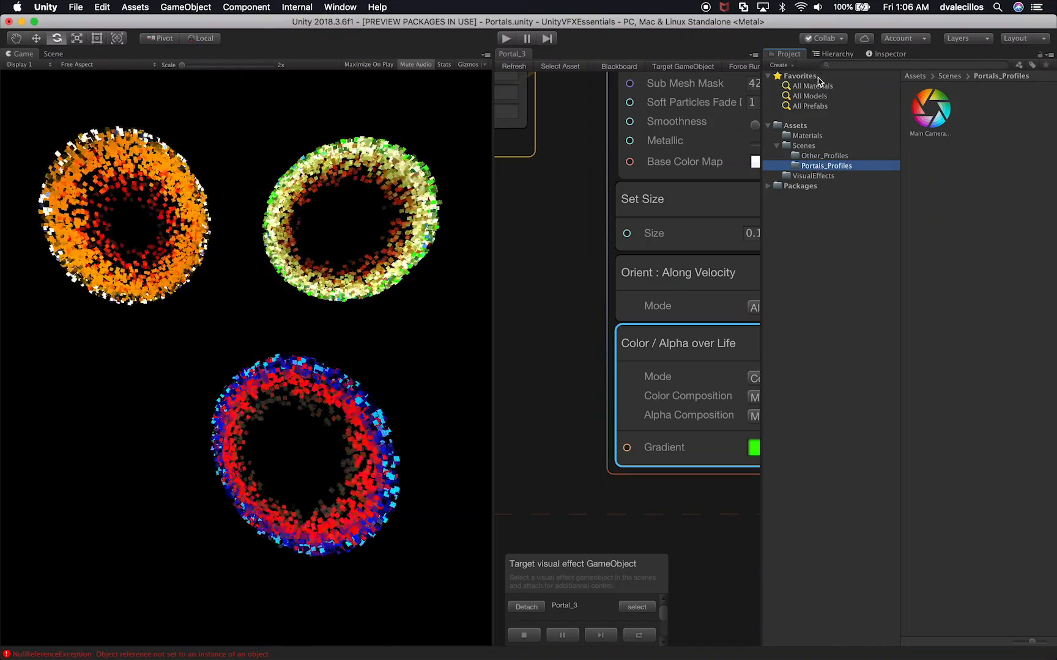
click(820, 157)
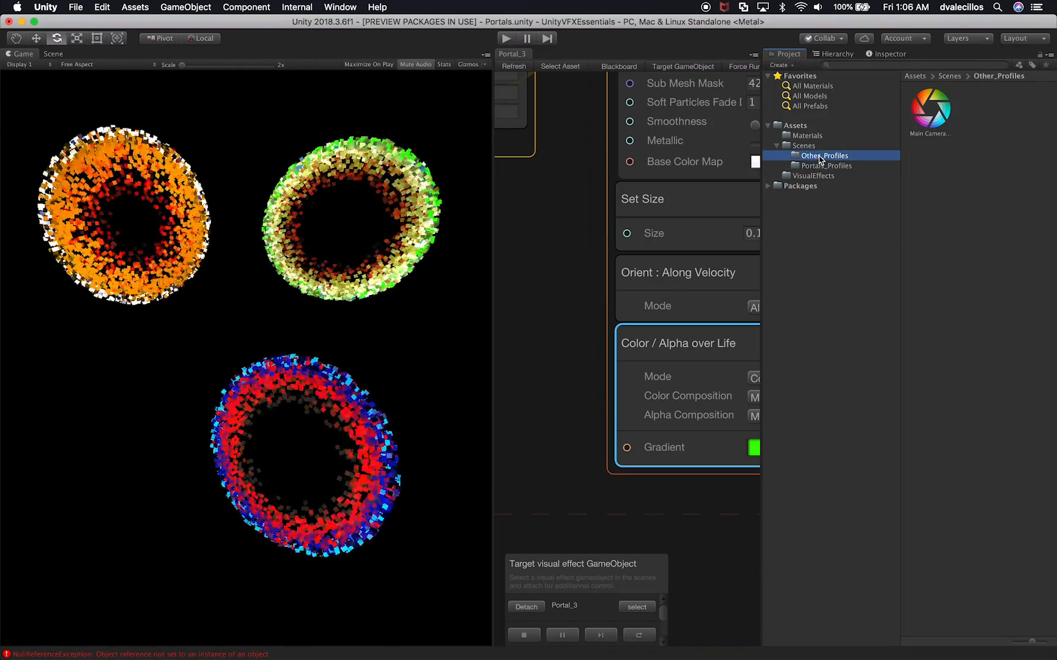
click(855, 166)
click(848, 158)
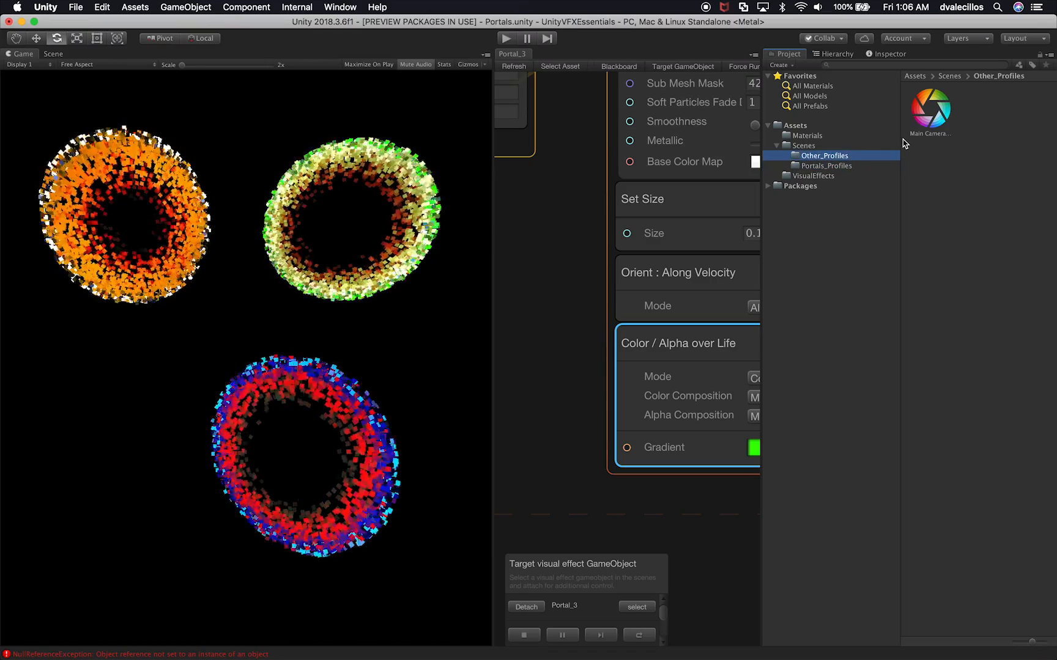
click(926, 126)
click(839, 167)
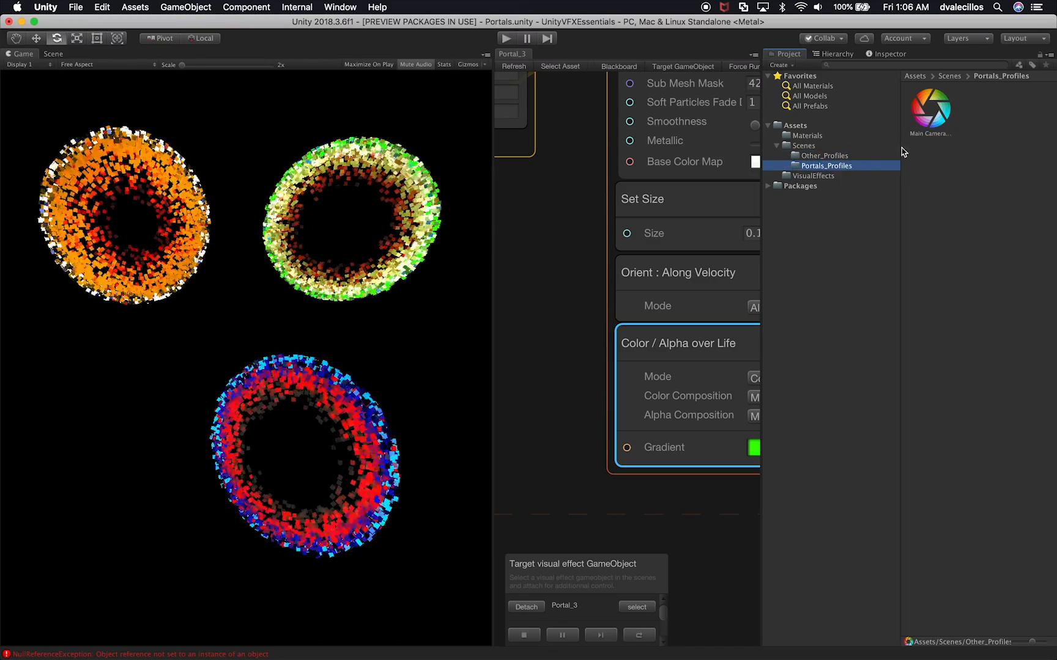
click(932, 126)
right_click(936, 131)
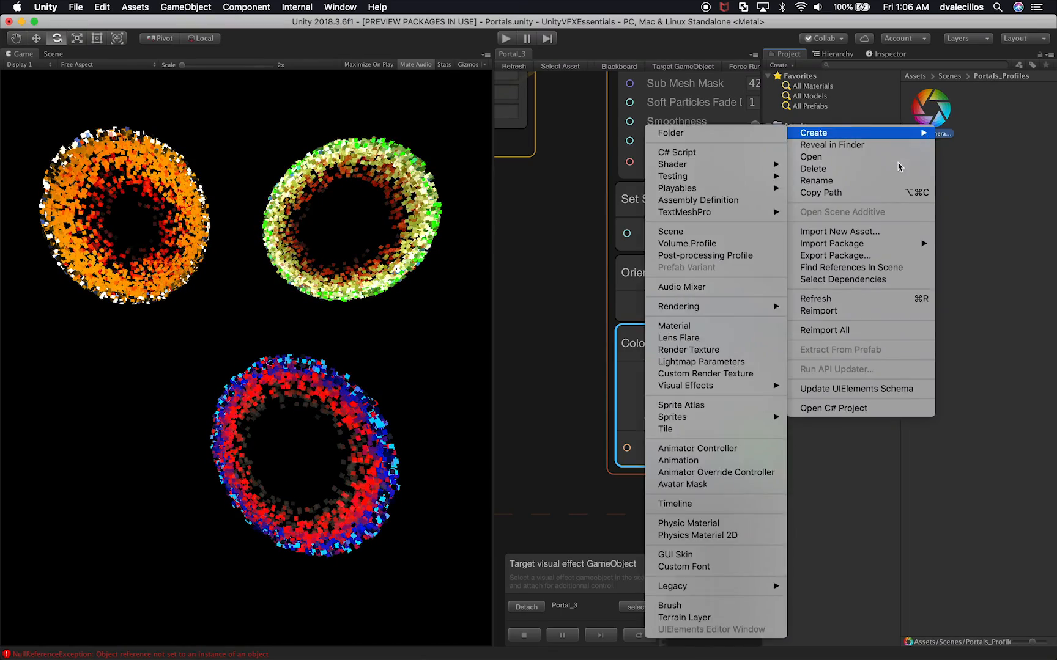
click(894, 169)
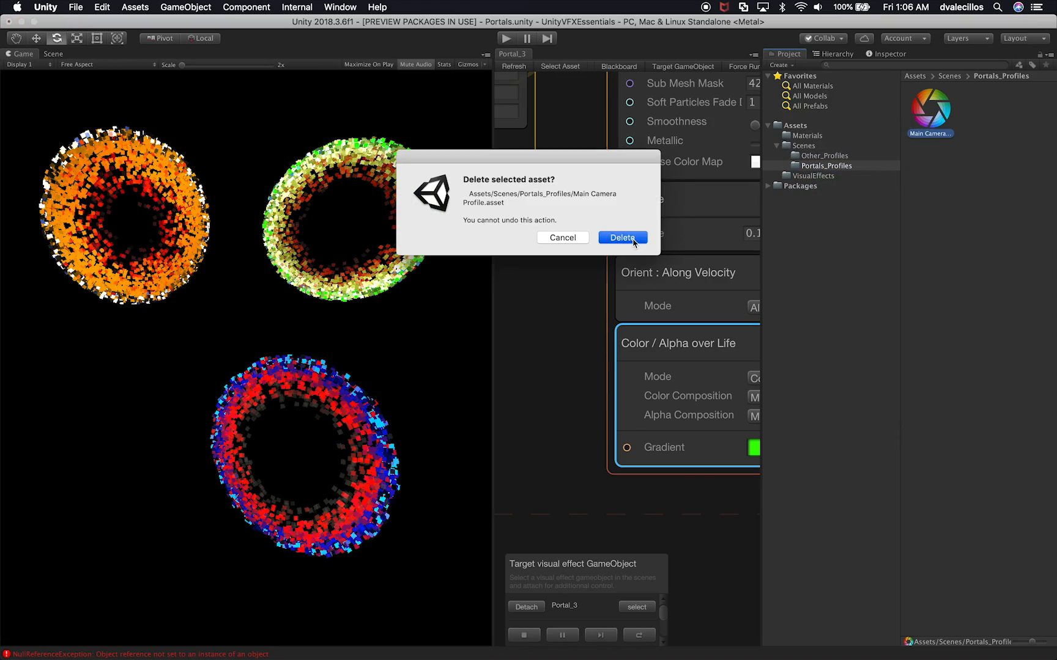
click(613, 234)
Duplicate the Main Camera Profile in Other_Profiles and move the copy into the Portals_Profiles folder
click(827, 156)
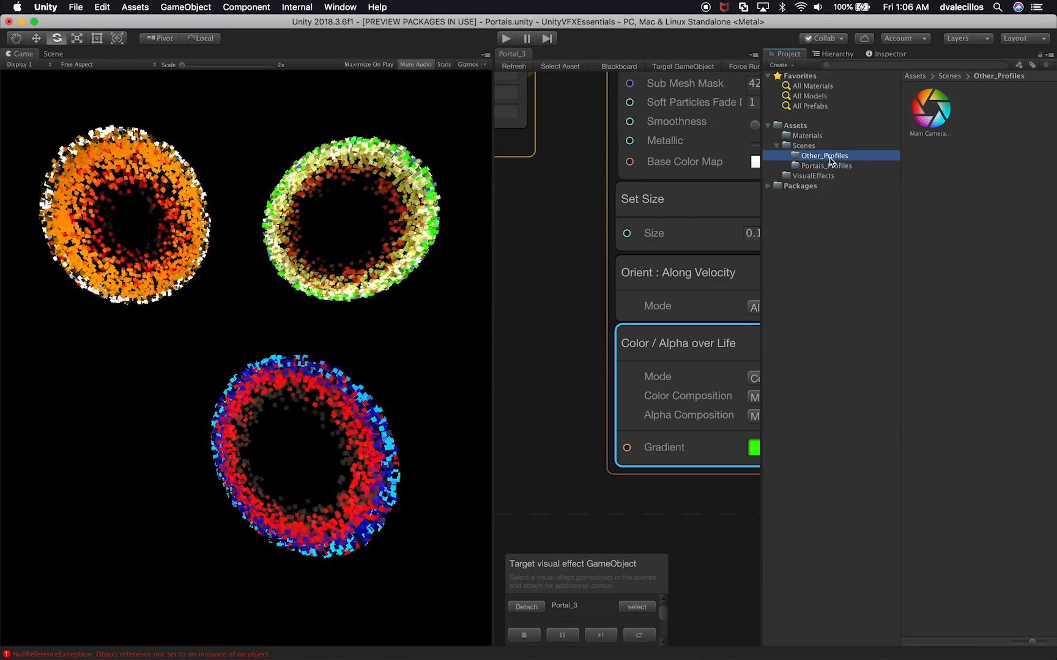
click(928, 114)
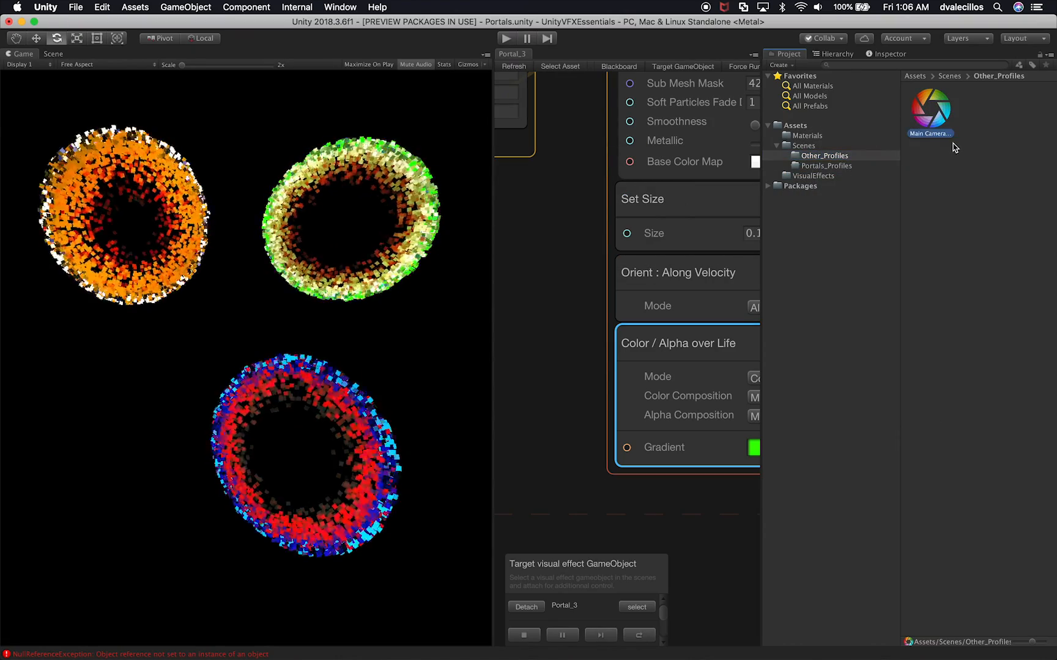
key(super+d)
drag(979, 126, 860, 170)
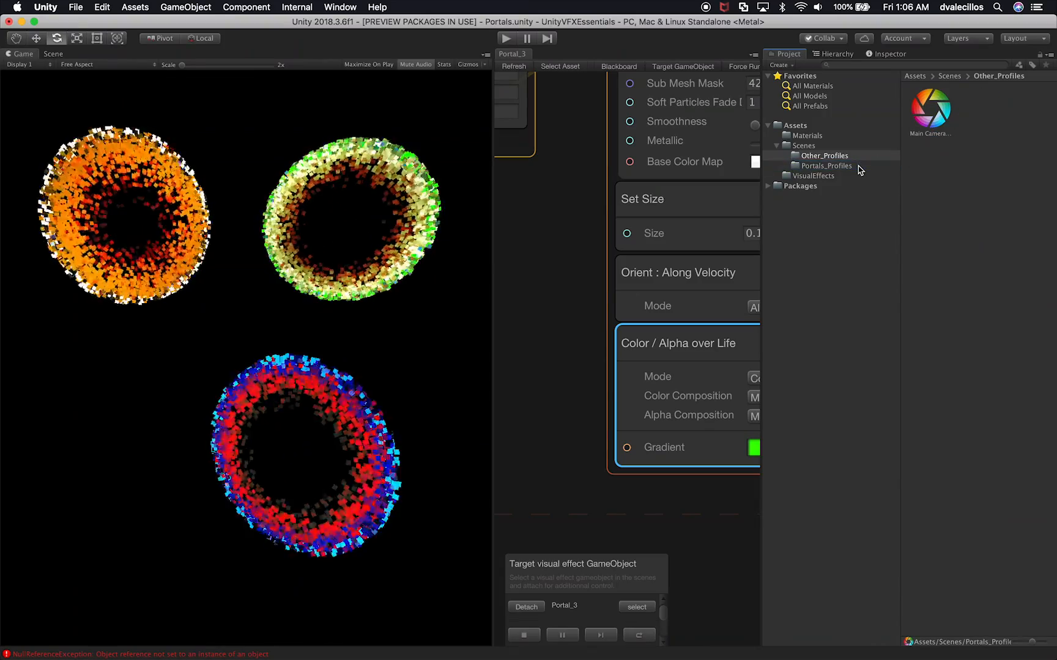
click(853, 167)
Rename the copied profile in Portals_Profiles to Main Camera Profile
click(948, 135)
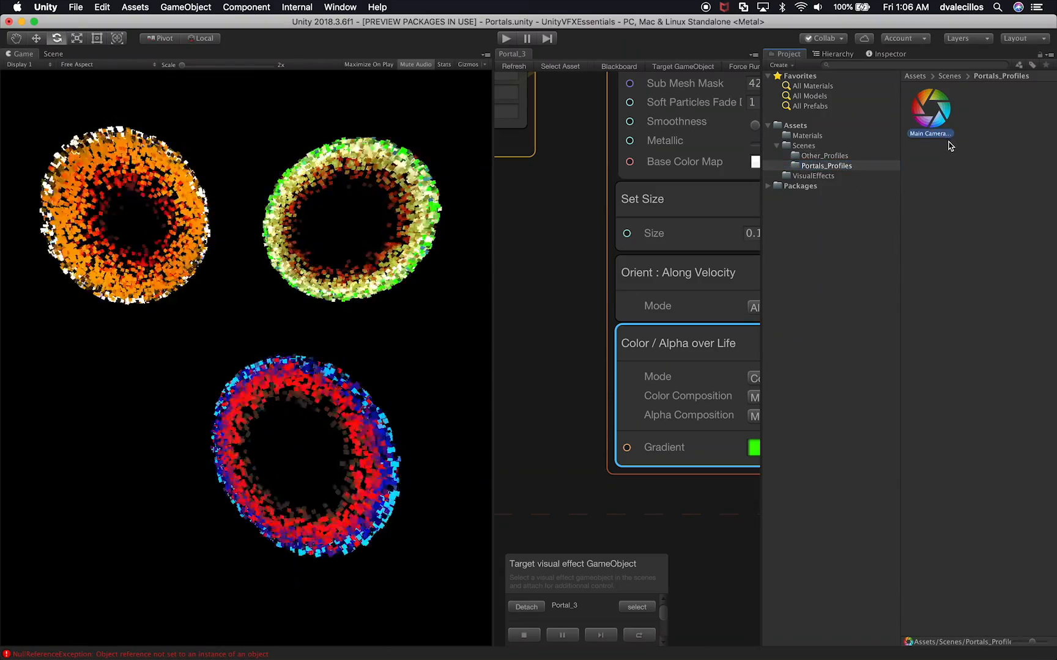
click(929, 133)
key(Right)
key(Return)
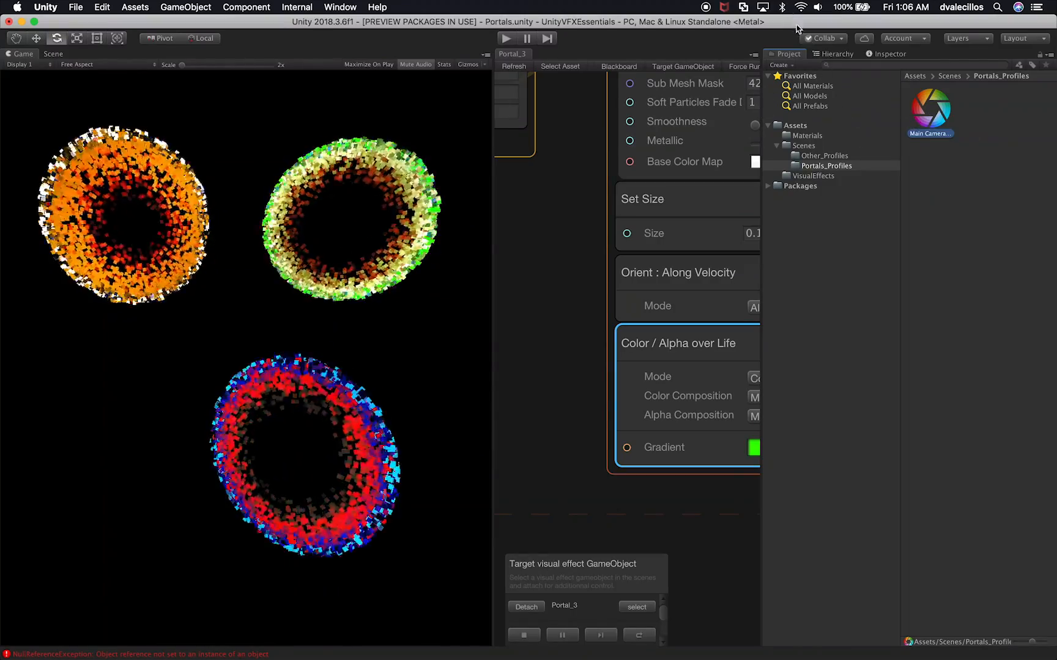
Assign the Main Camera Profile from Portals_Profiles to the Main Camera's Post Process Volume and collapse the Post Process Layer component
click(833, 54)
click(821, 90)
click(879, 58)
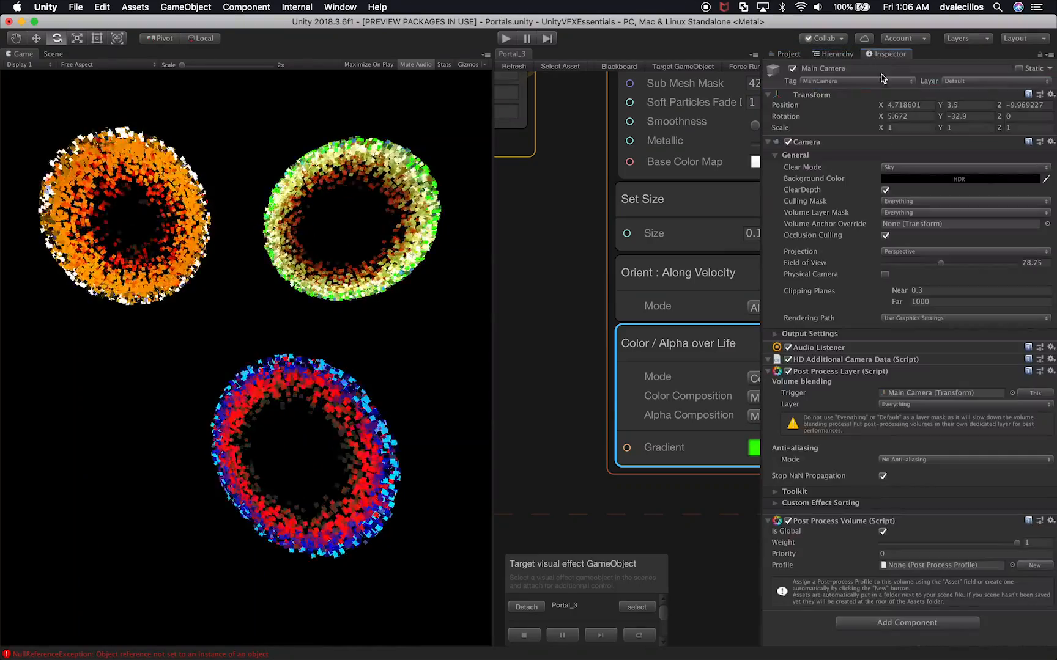
click(1012, 394)
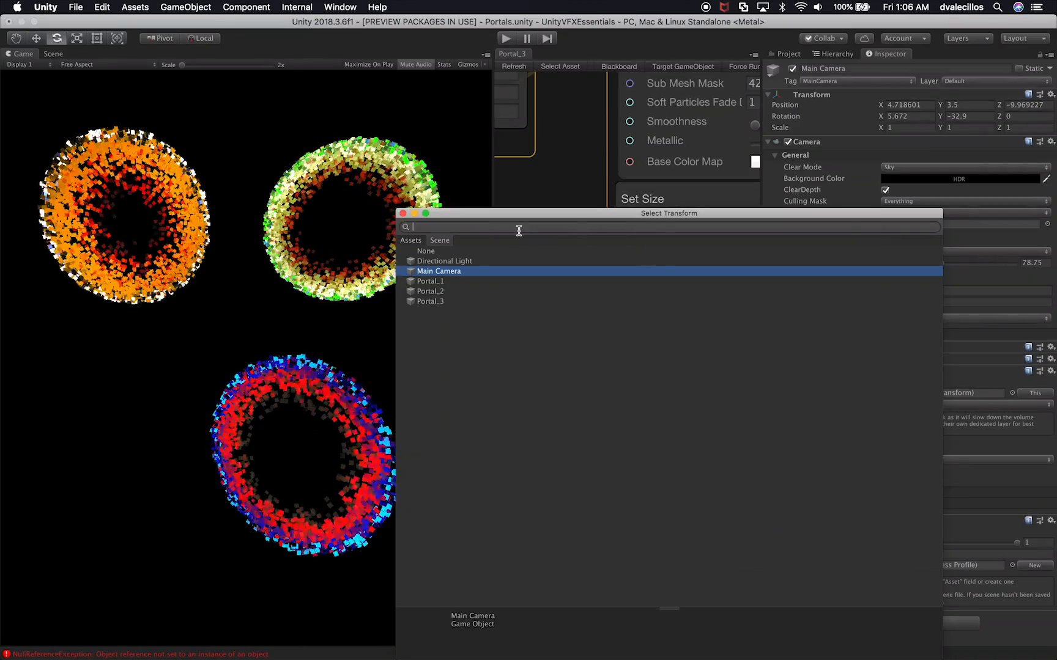
click(403, 213)
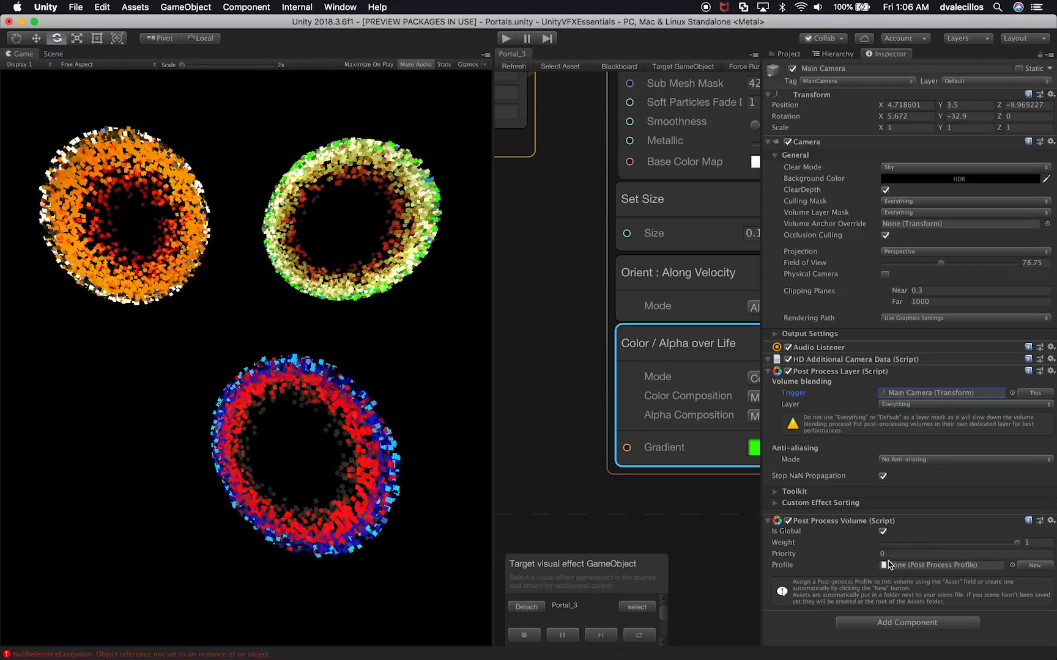
click(1012, 565)
click(464, 272)
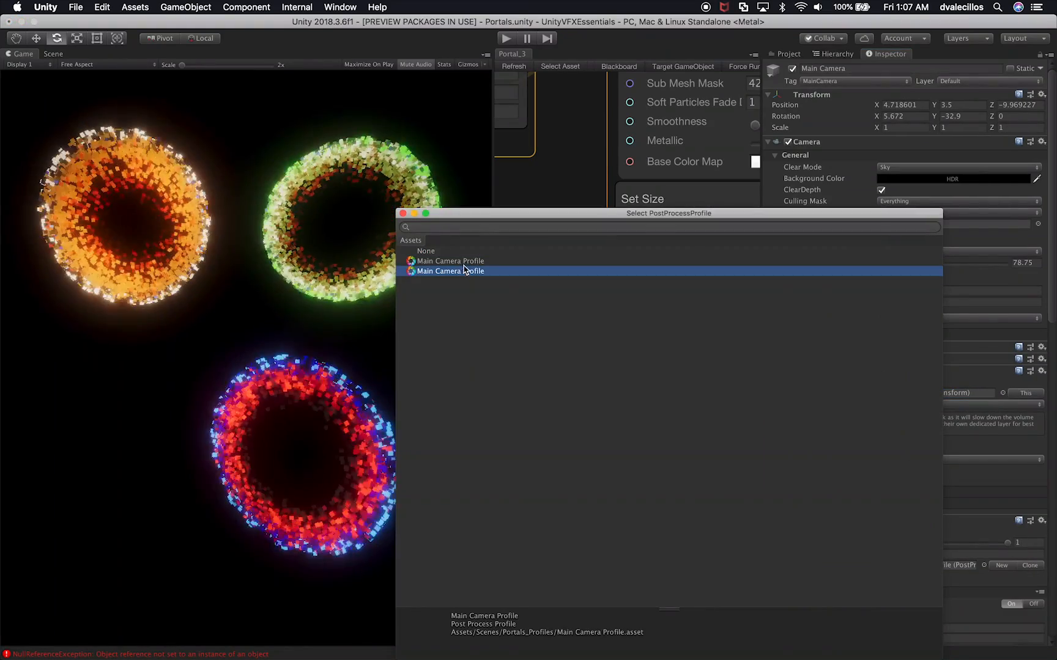
click(466, 262)
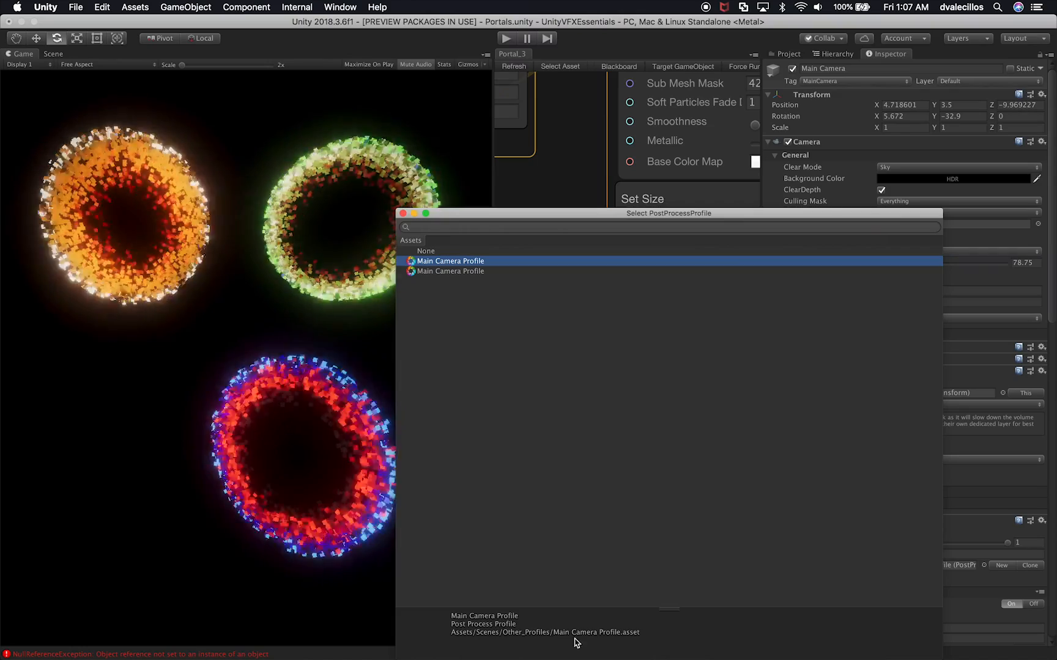
click(478, 272)
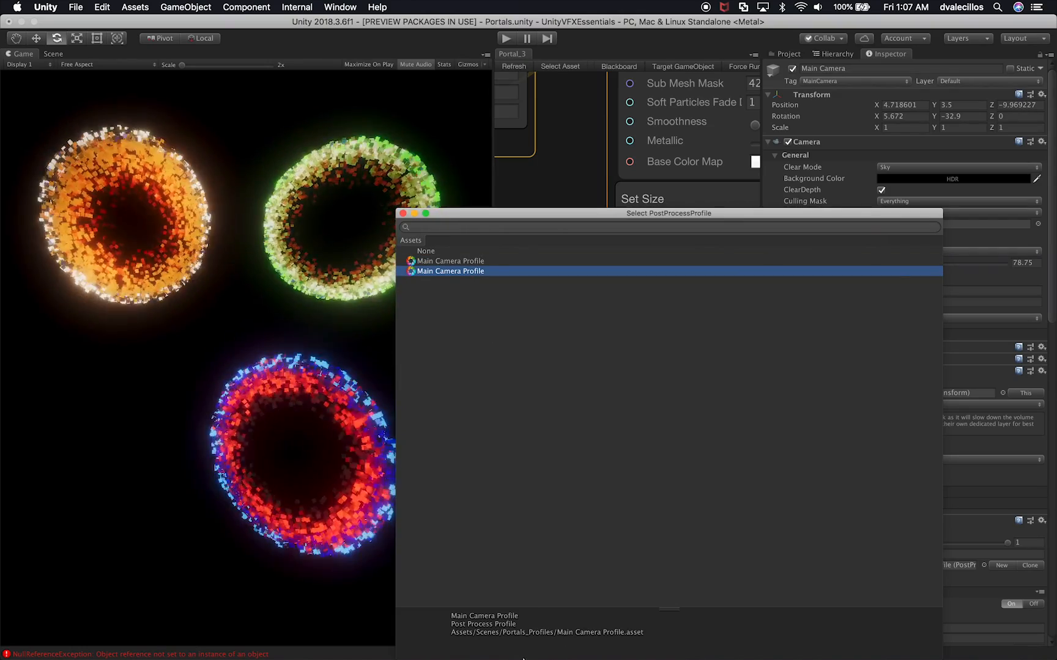
double_click(480, 274)
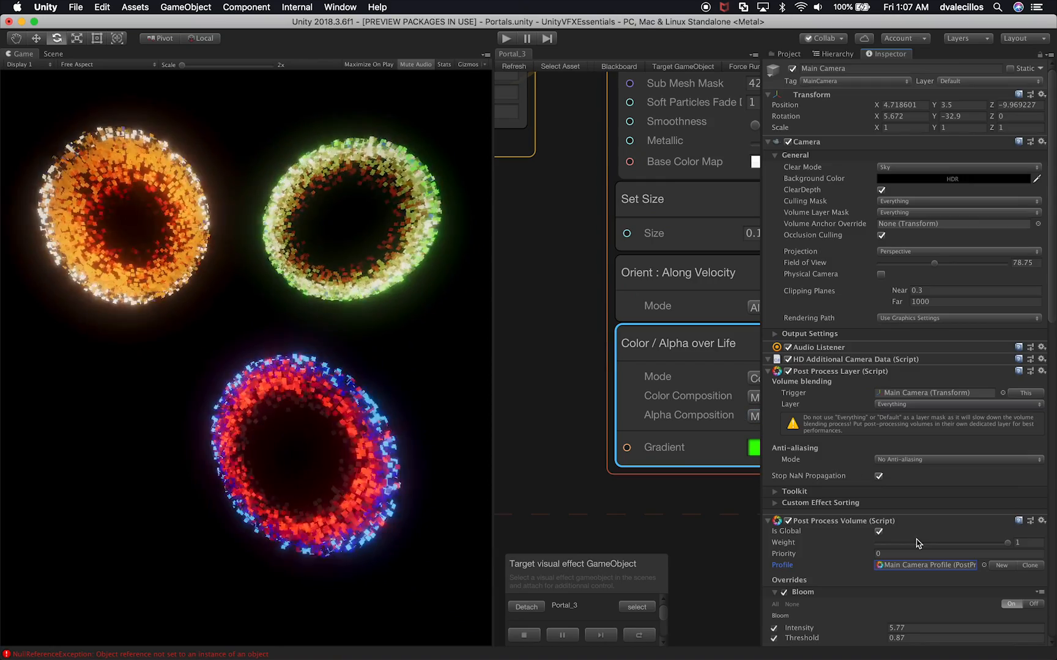
scroll(916, 543, down, 5)
click(769, 211)
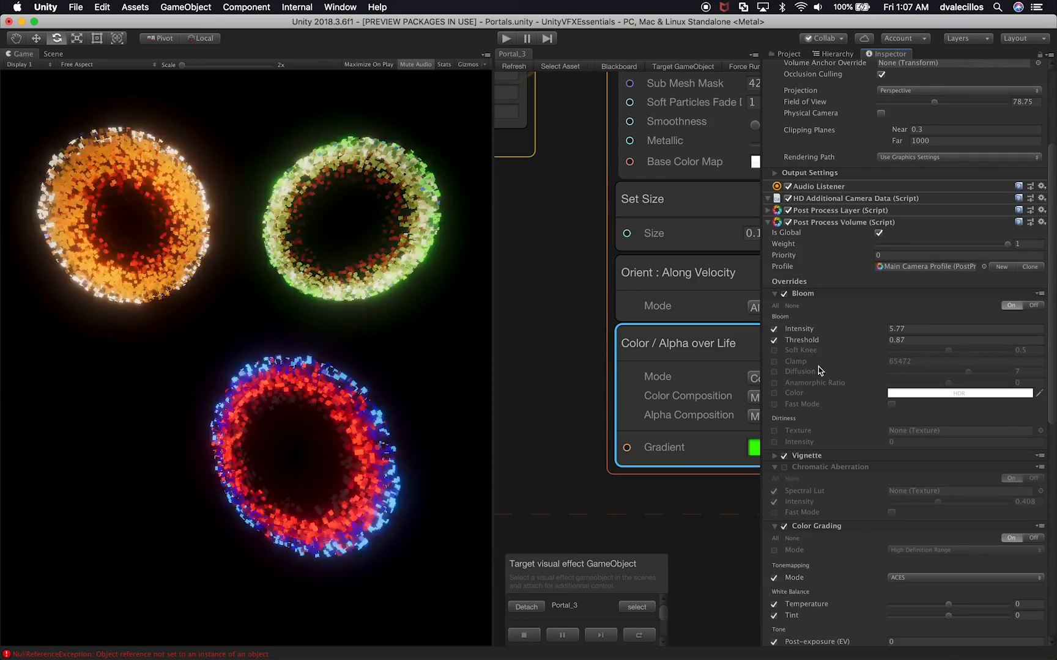
Set the Bloom intensity to 8 in the Main Camera's Post Process Volume
drag(805, 334, 837, 333)
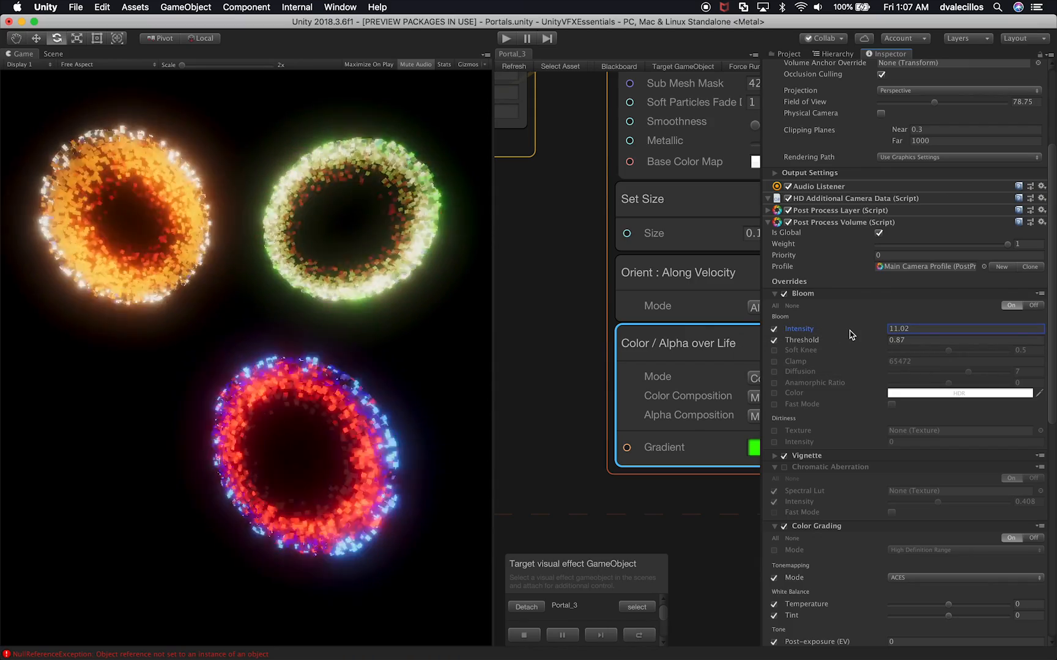
drag(851, 334, 793, 354)
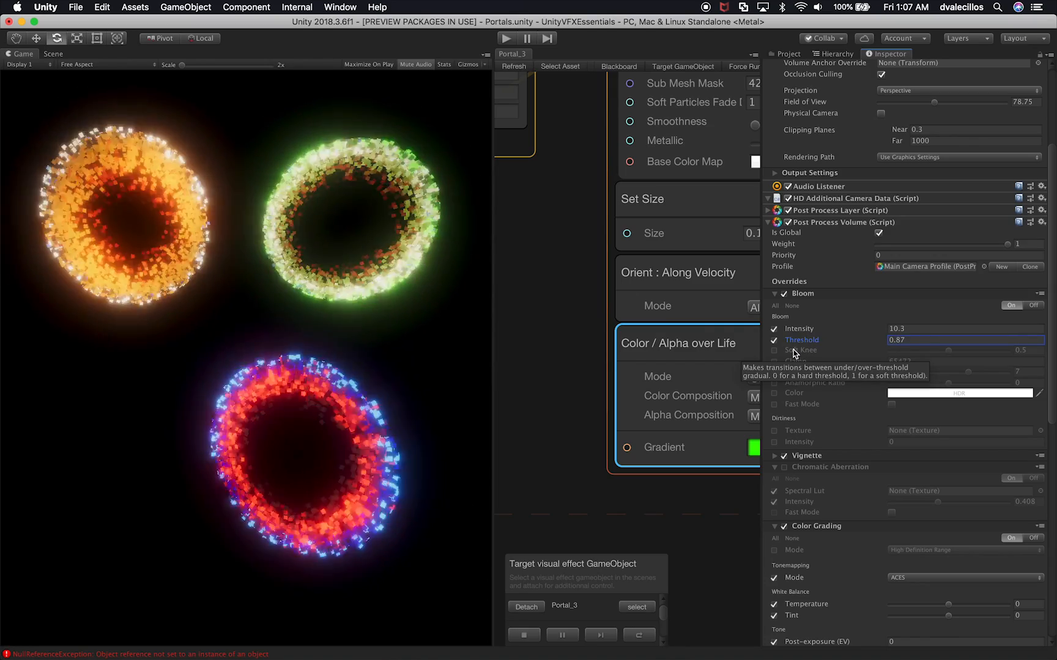
drag(817, 333, 807, 334)
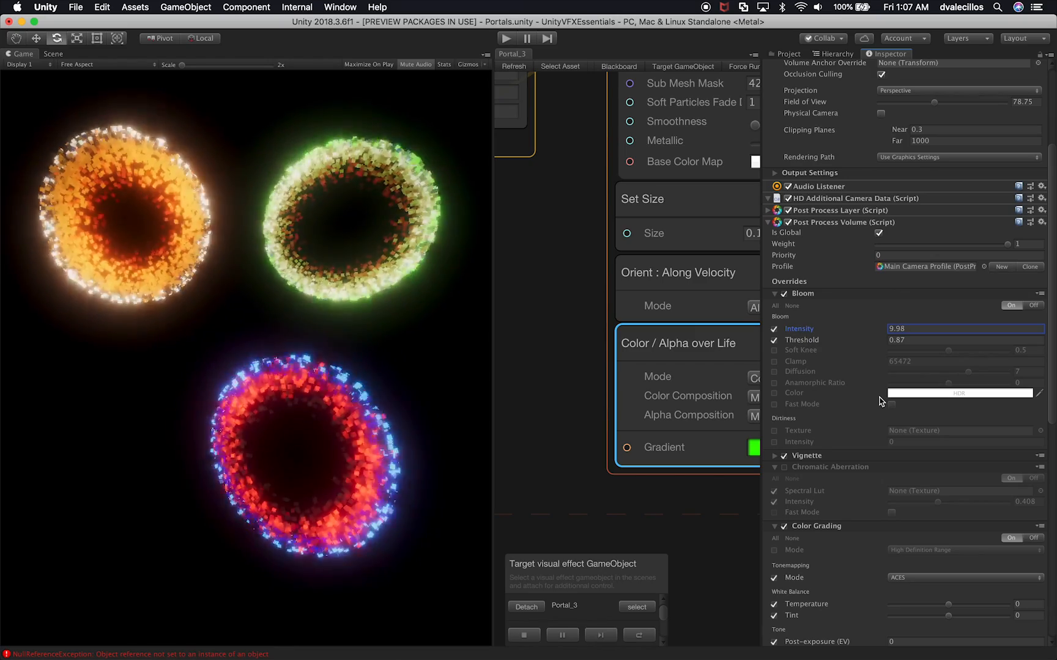
drag(803, 332, 792, 332)
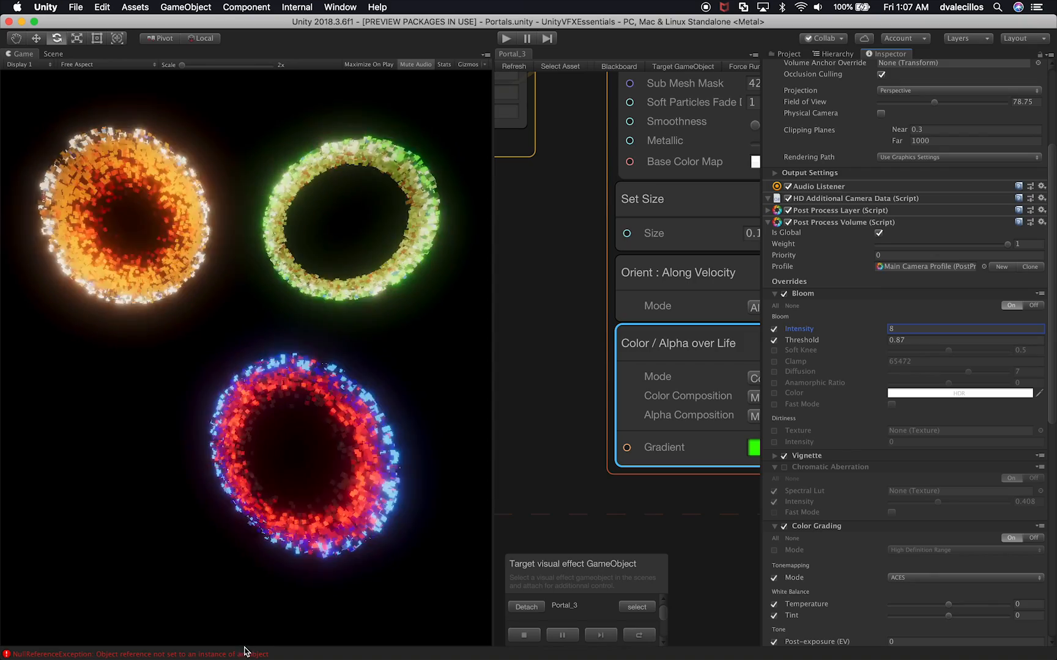
Open the Console from the error message, clear all its entries and close it
click(211, 656)
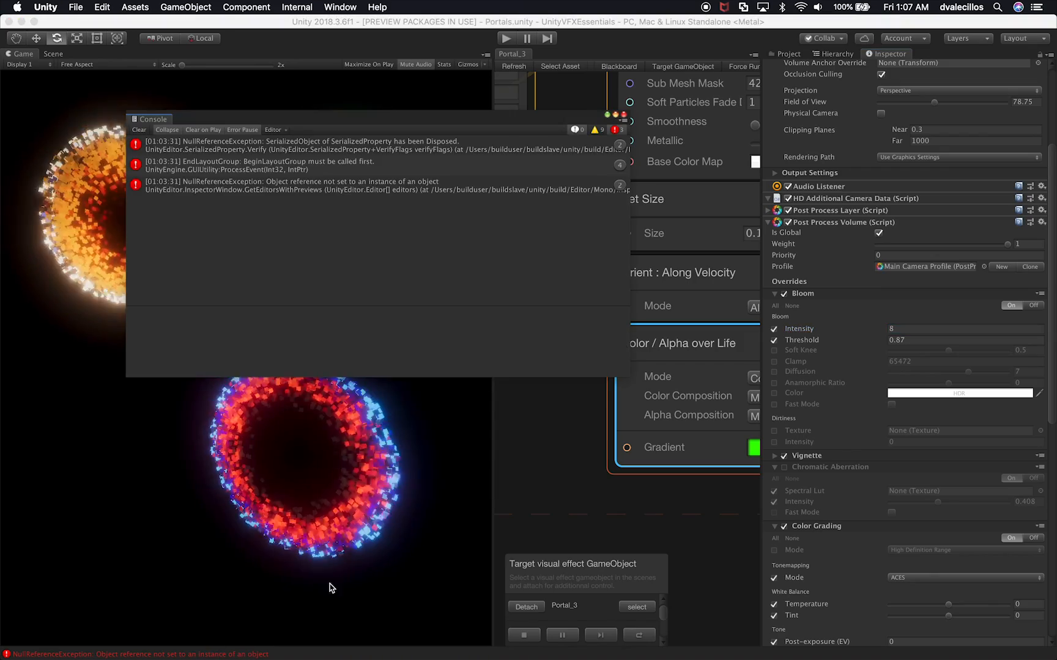
click(140, 130)
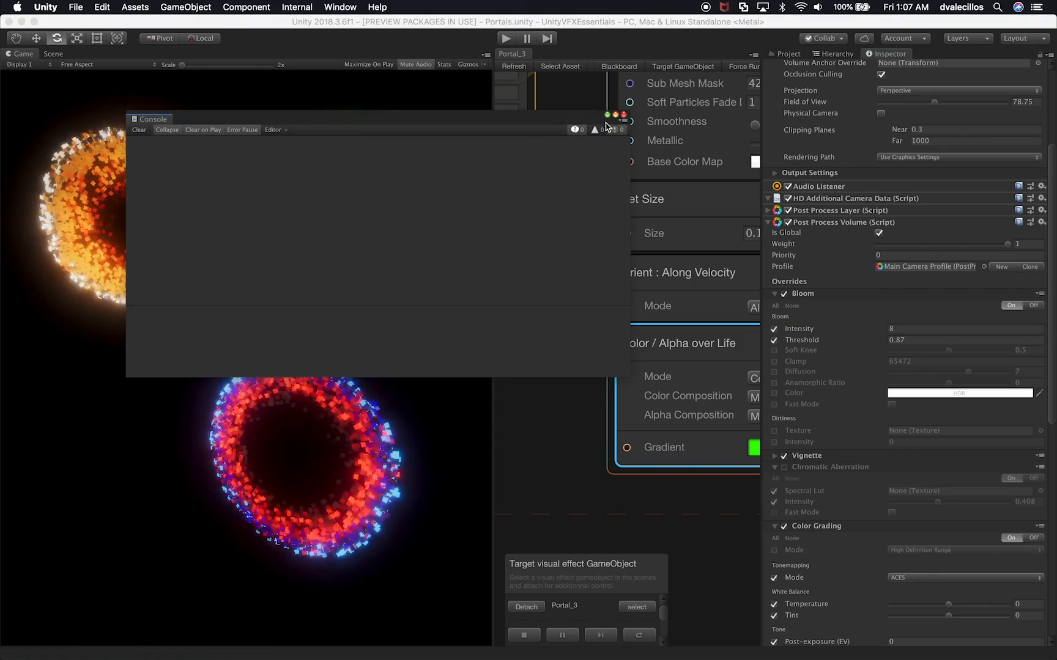
click(623, 115)
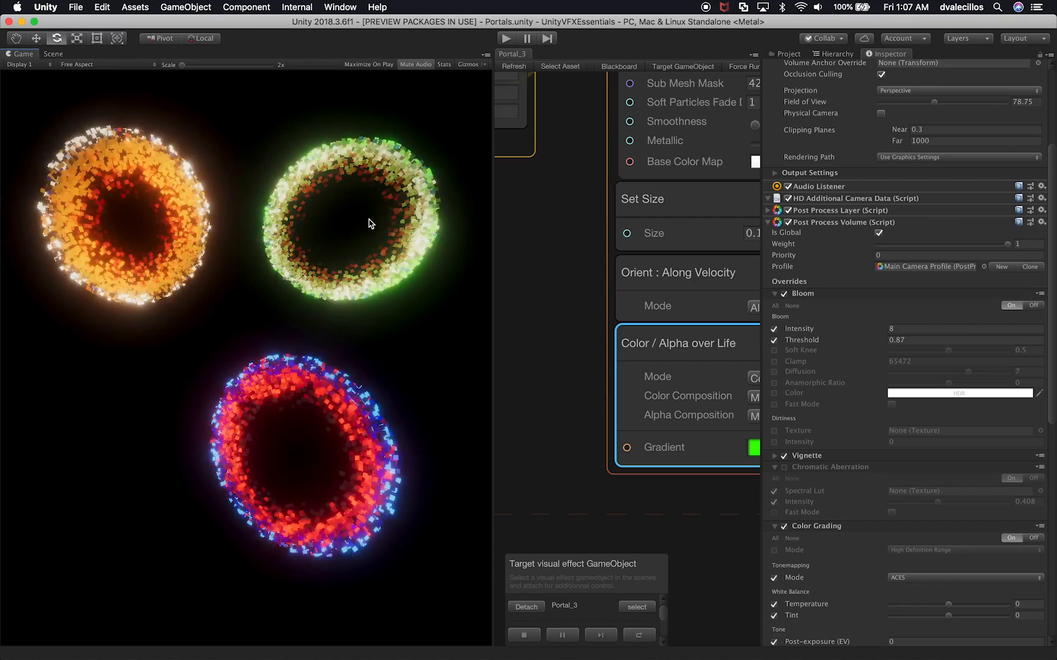
Switch to Terminal and check the UnityVFXEssentials repository's pending changes with git status
key(super+Tab)
key(super+Tab)
key(super+Tab)
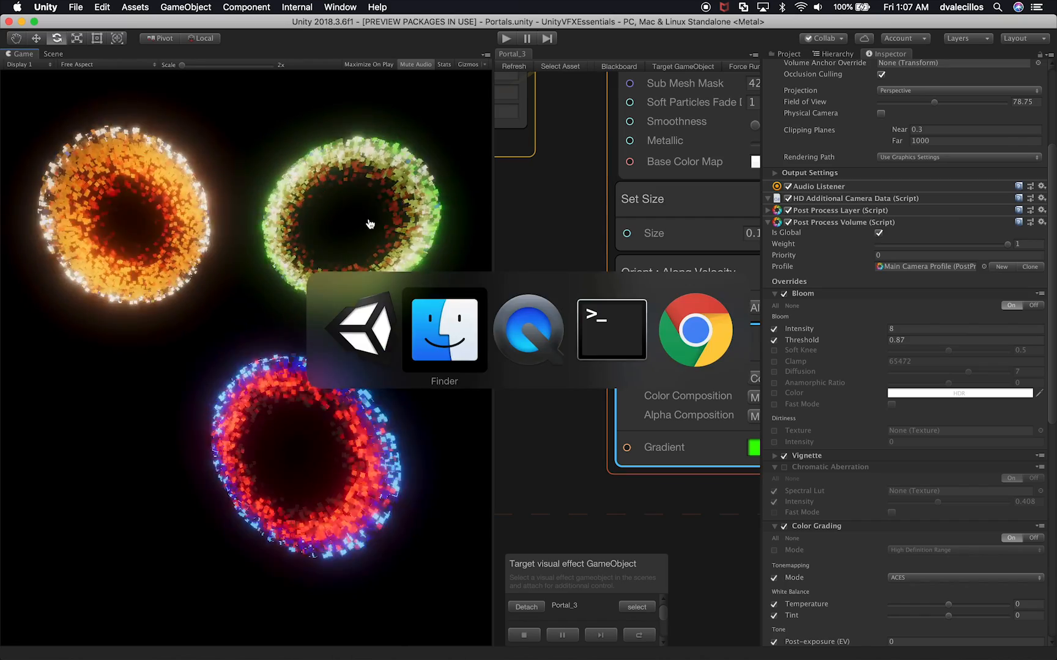
text(git status)
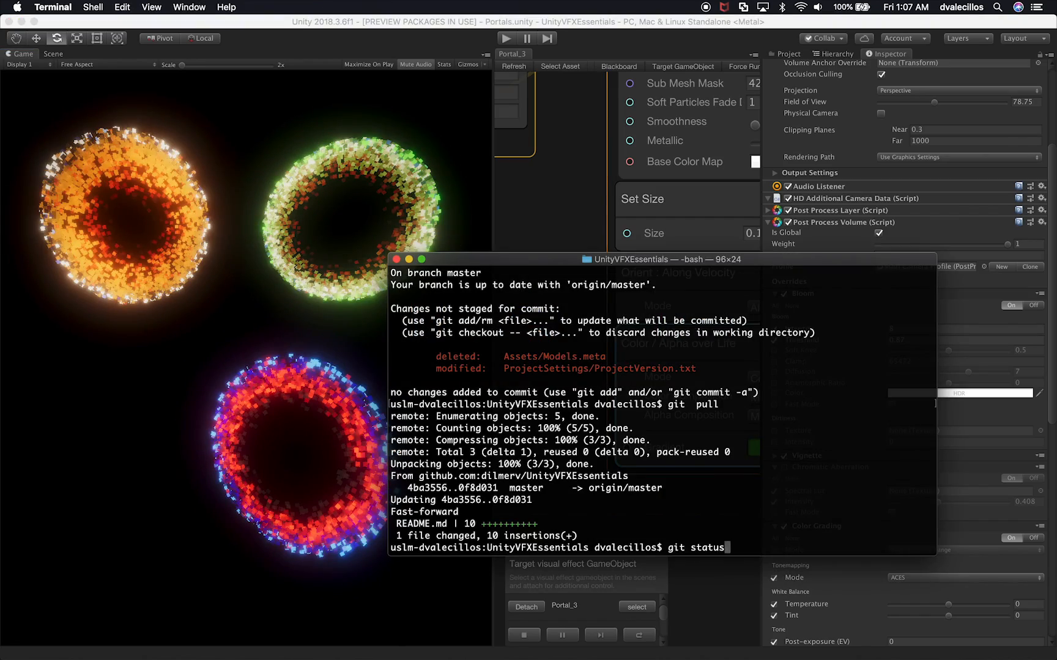
key(Return)
Stage all repository changes with git add -A and begin a git commit command
text(giot add -A)
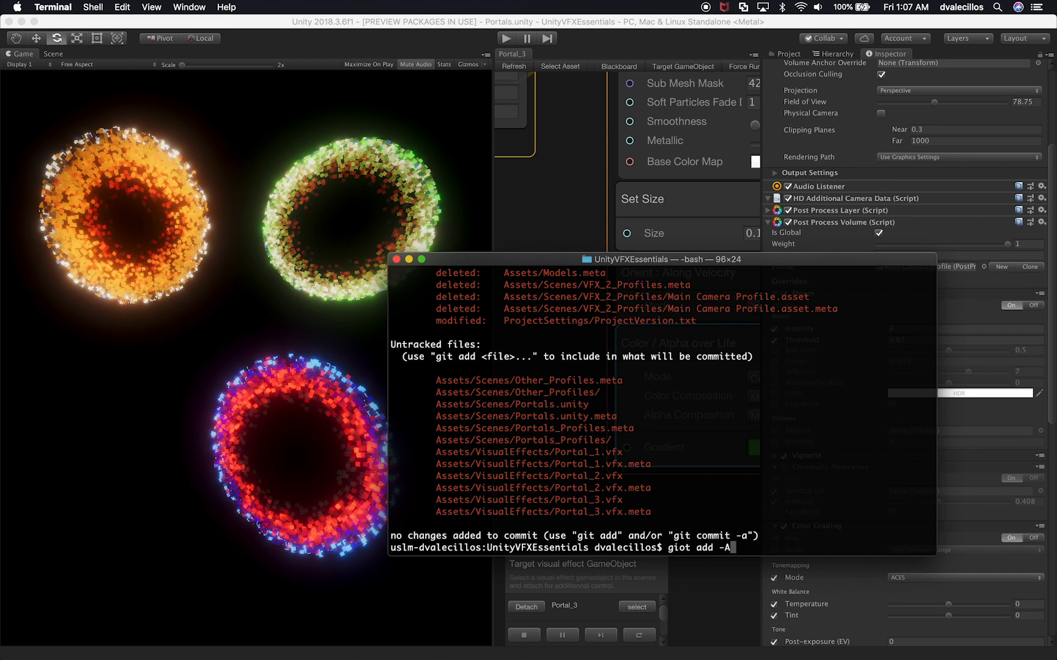
key(Return)
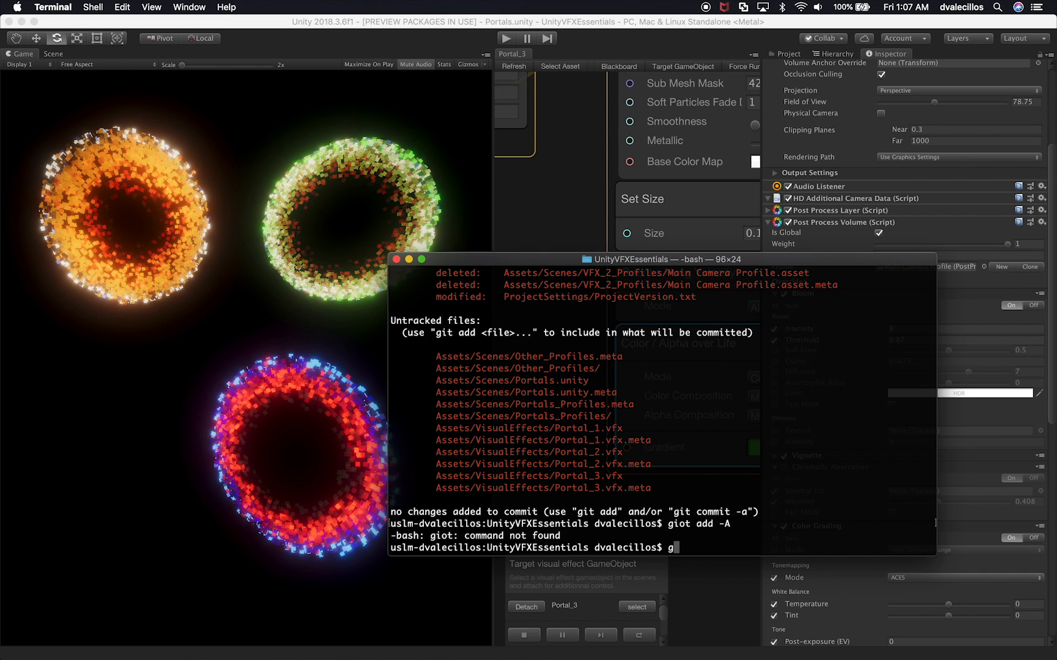
text(fgit a)
key(BackSpace)
key(BackSpace)
key(BackSpace)
key(BackSpace)
key(BackSpace)
key(BackSpace)
text(git add -A)
key(Return)
text(git commit)
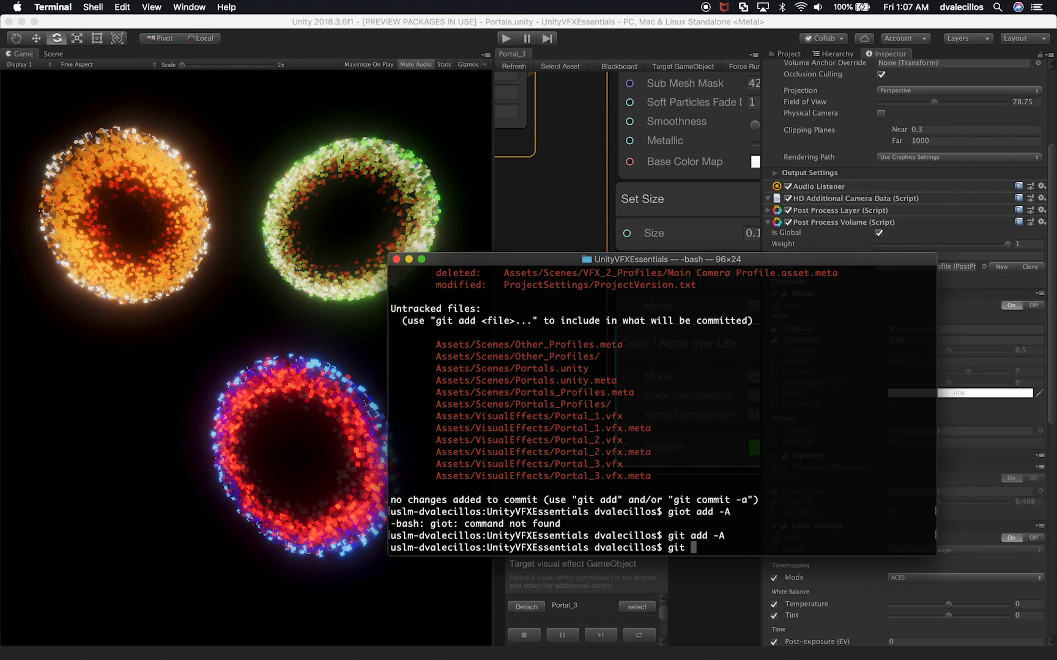
Switch back to Unity and save the project
click(202, 101)
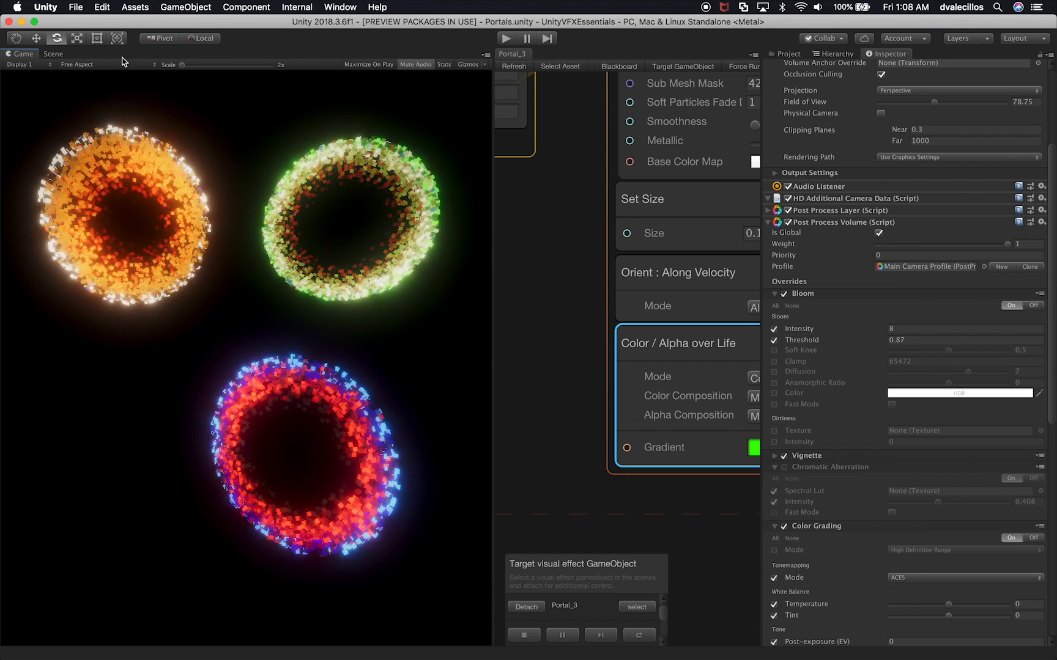
key(super+Tab)
click(99, 61)
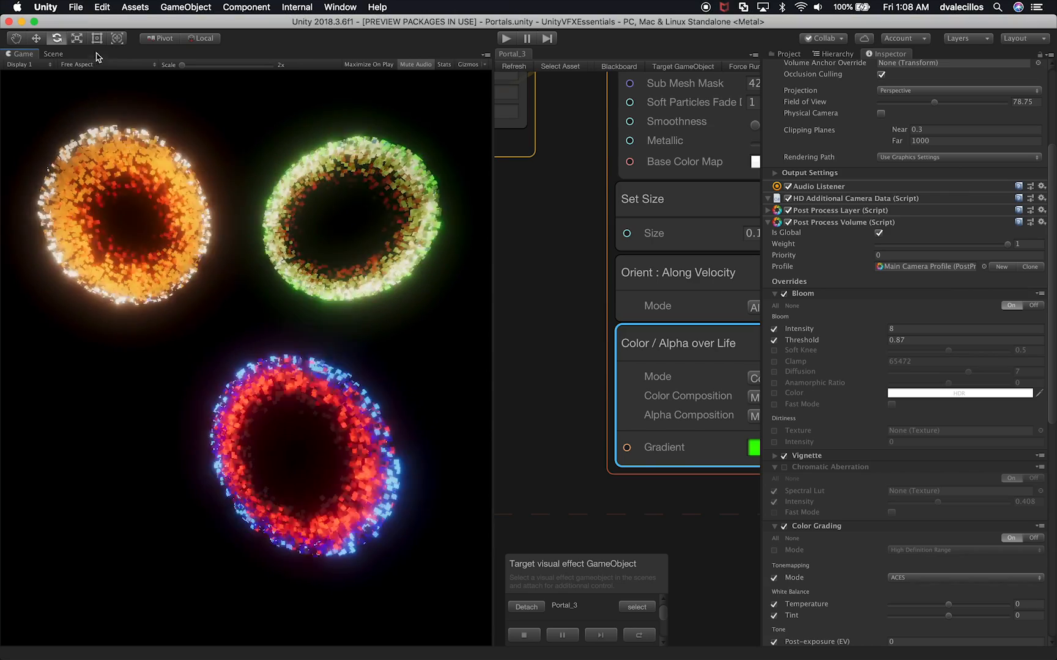
click(75, 6)
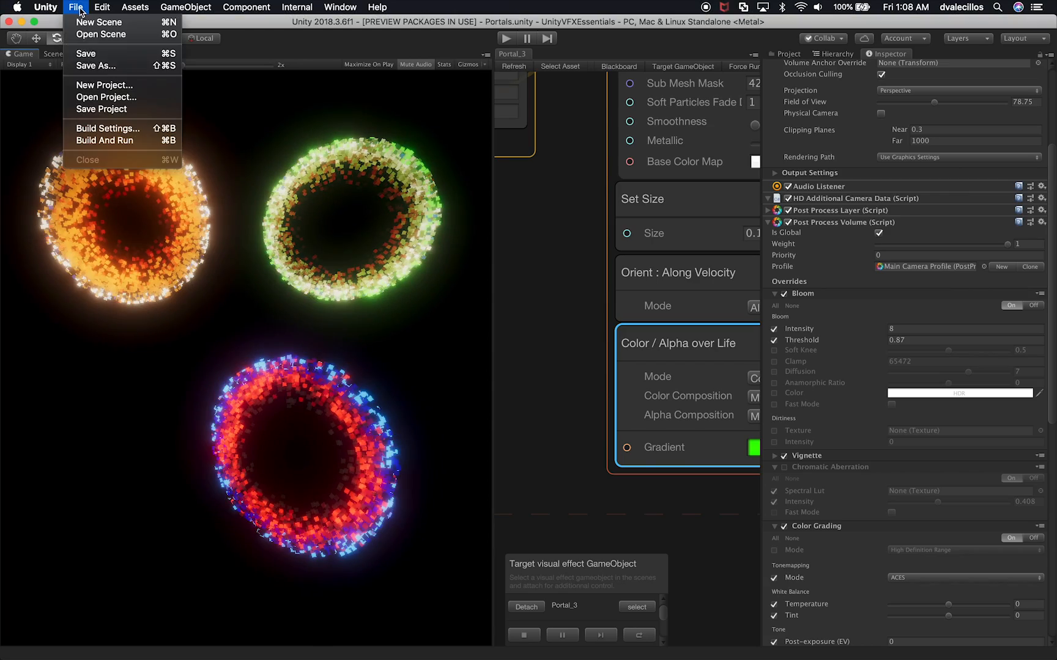
click(102, 109)
Return to Terminal, discard the unfinished commit command and stage all changes again with git add -A
key(super+Tab)
key(super+Tab)
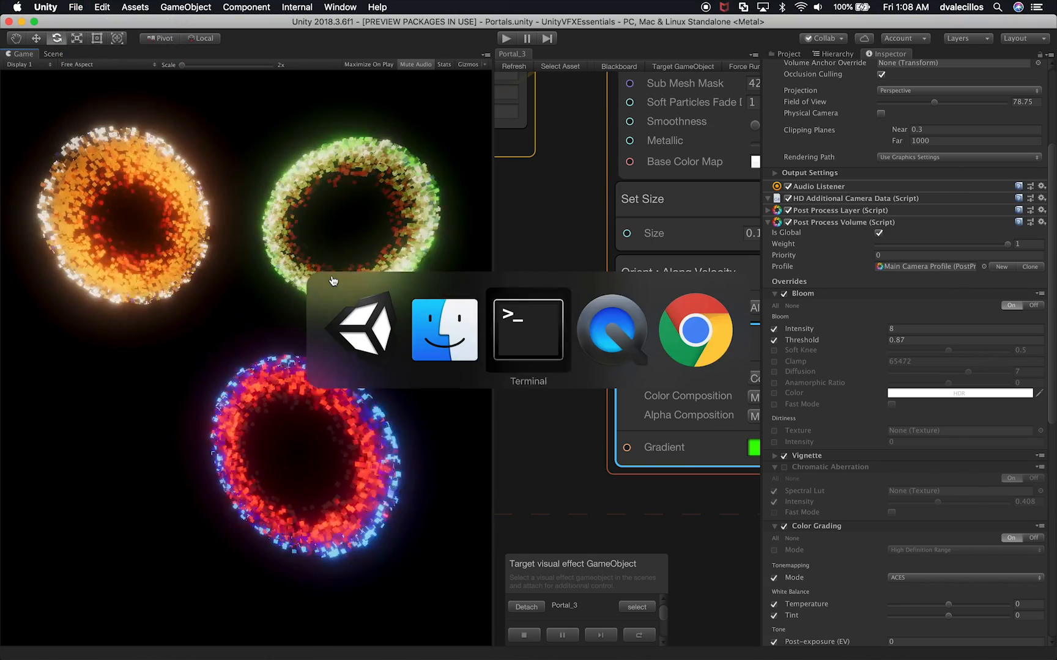
key(ctrl+c)
text(fgit a)
key(BackSpace)
key(BackSpace)
key(BackSpace)
key(BackSpace)
key(BackSpace)
key(BackSpace)
text(git add -A)
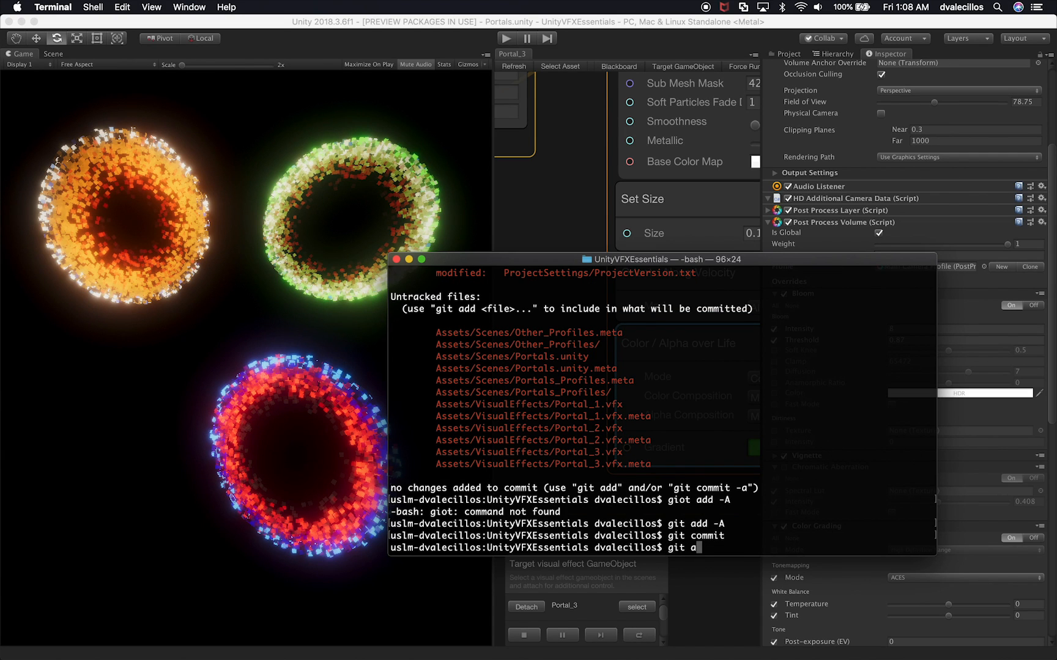
key(Return)
Commit the staged changes with the message "Added portals for a new video" and push them to the remote with git push
text(git commit)
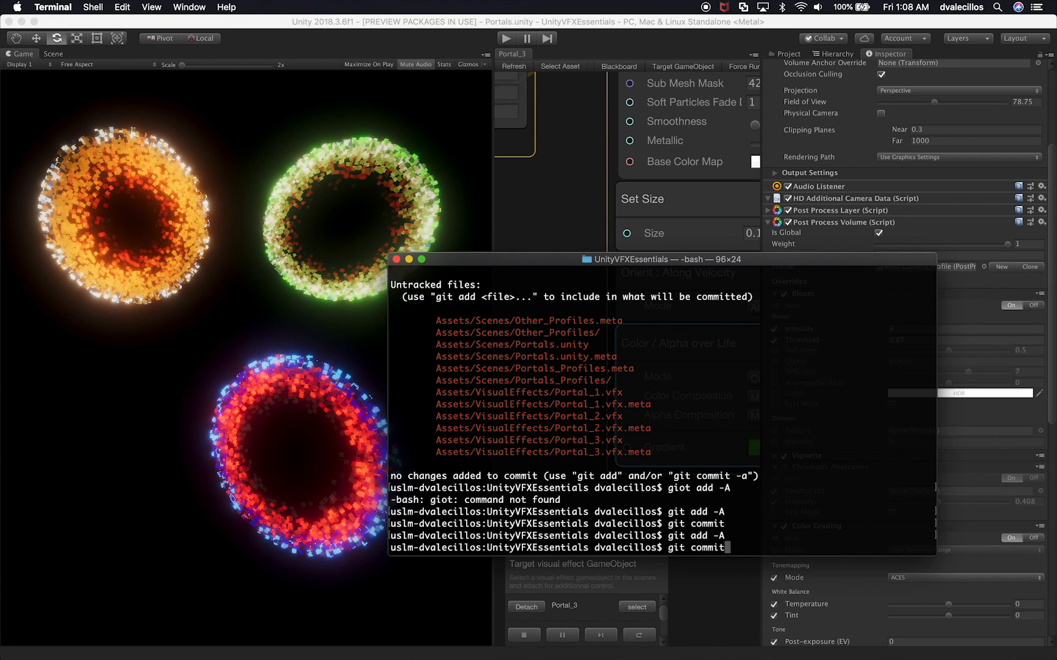
text( -m "Added portals)
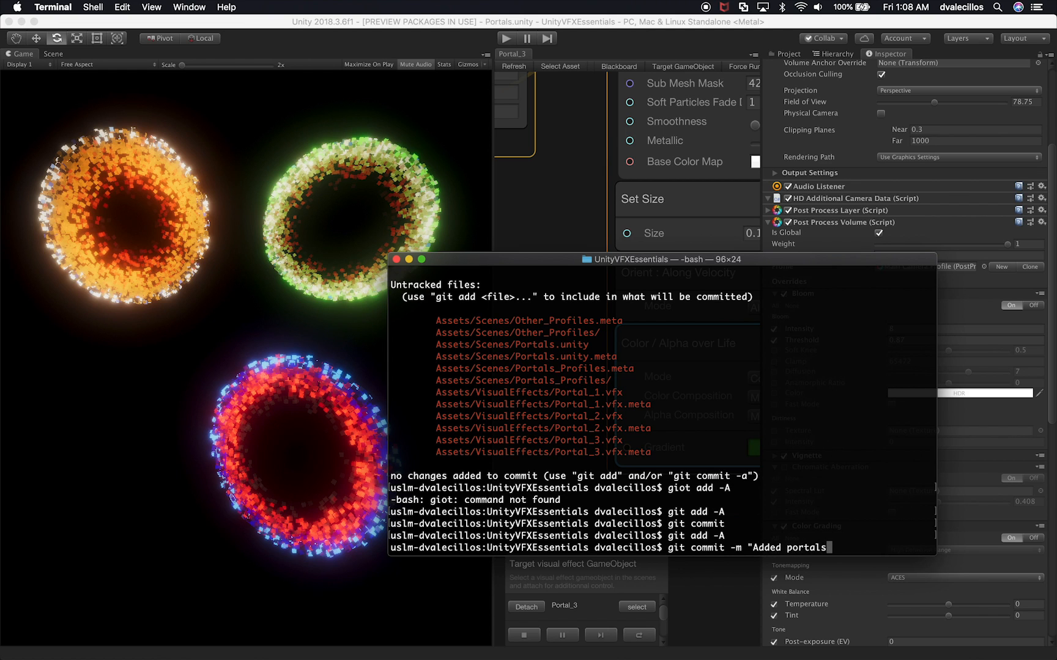
text( fo  a new video")
key(Return)
text(git push)
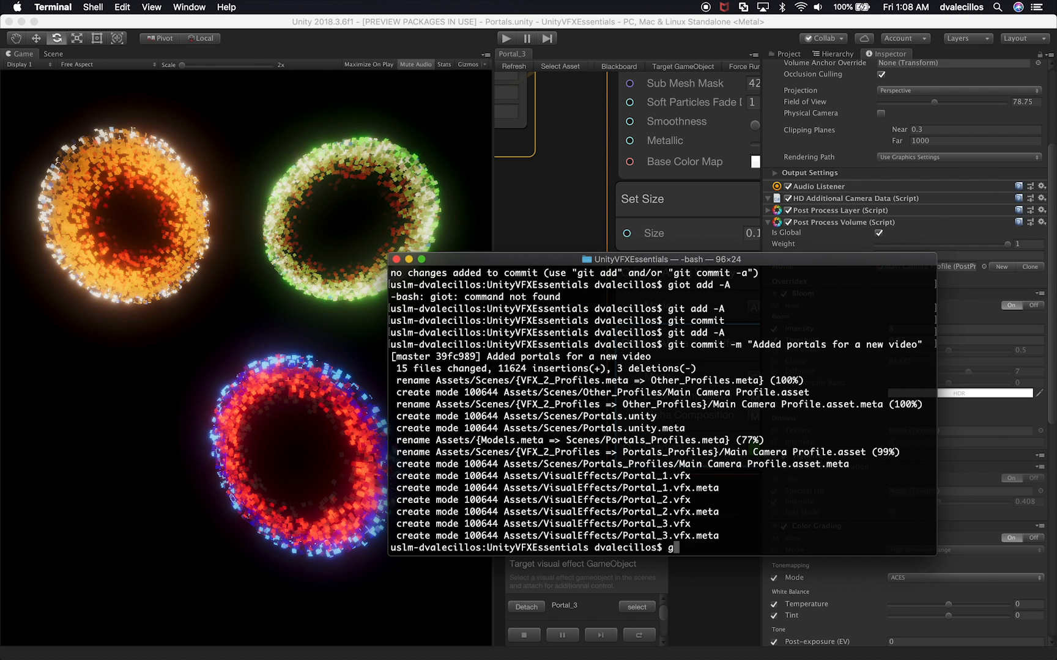
key(Return)
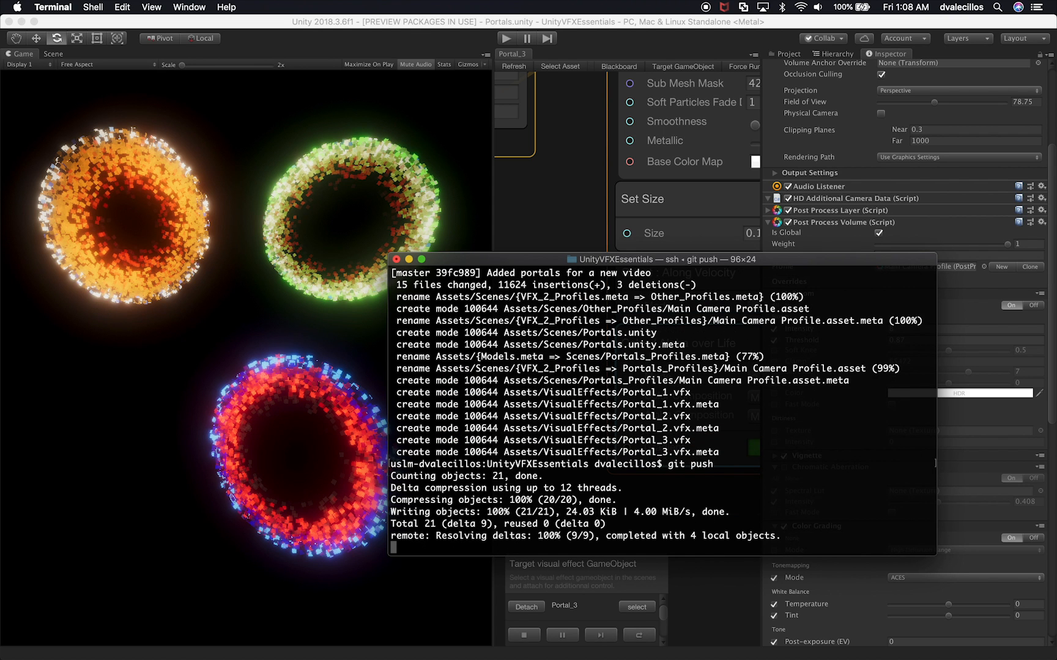